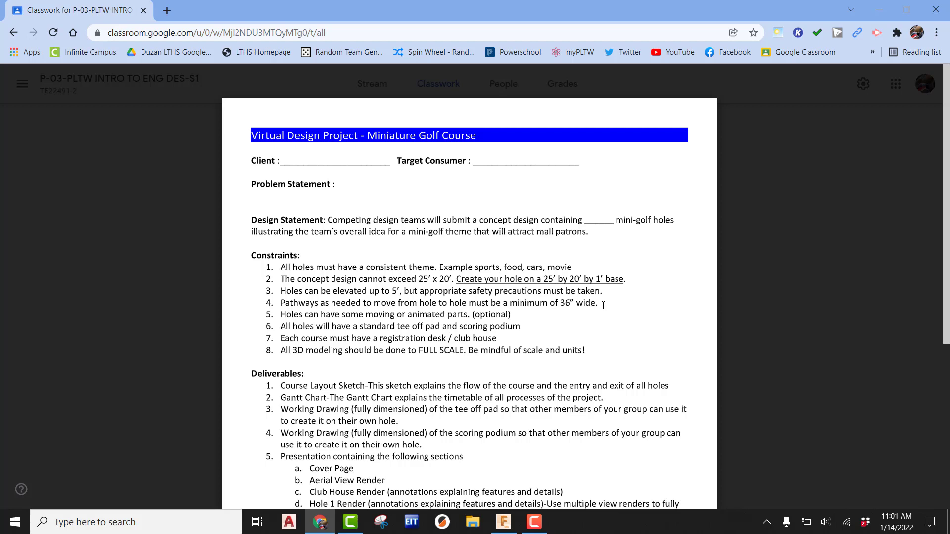
Switch to Fusion 360 and open the "2021-2022 LTHS IED" project from the list of all projects.
click(503, 522)
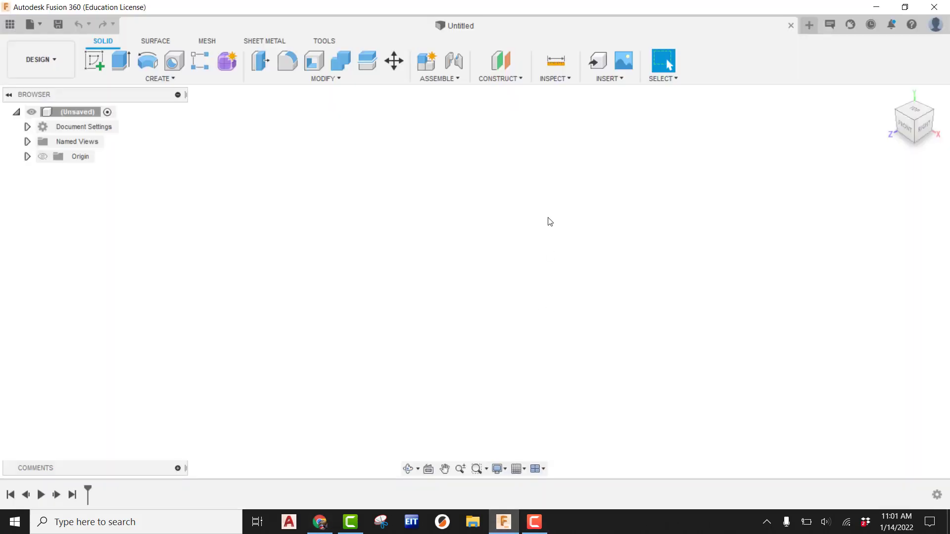
click(10, 24)
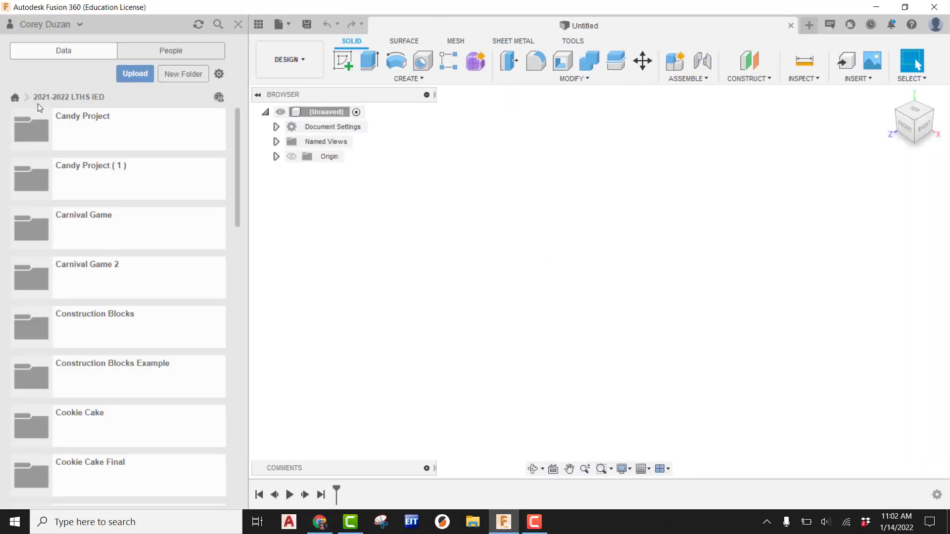
click(15, 97)
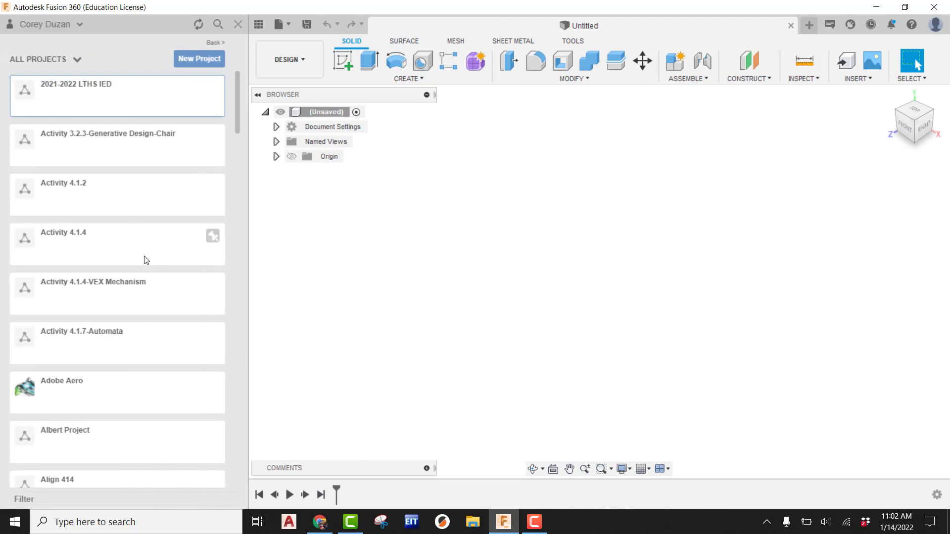
click(75, 91)
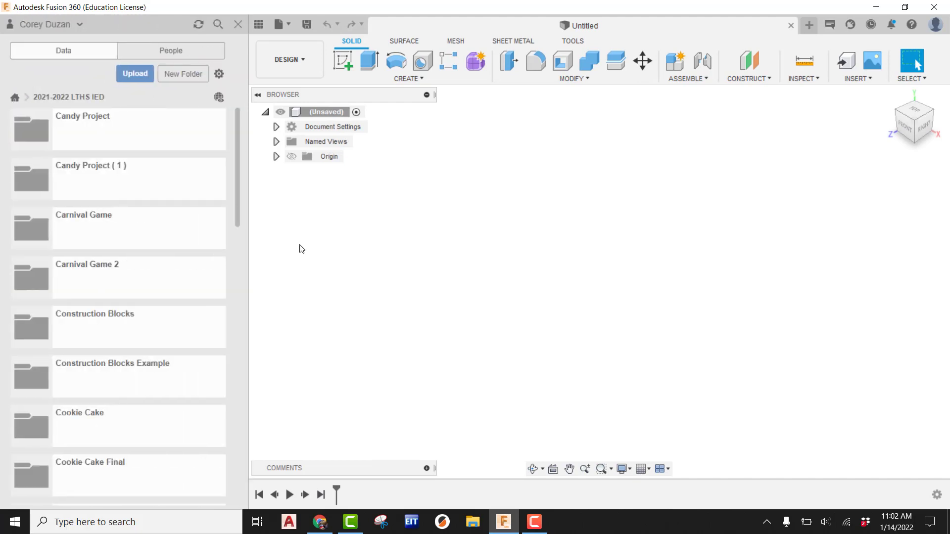
Create a project folder named "CD Miniature Golf Course Project" and open it.
click(173, 75)
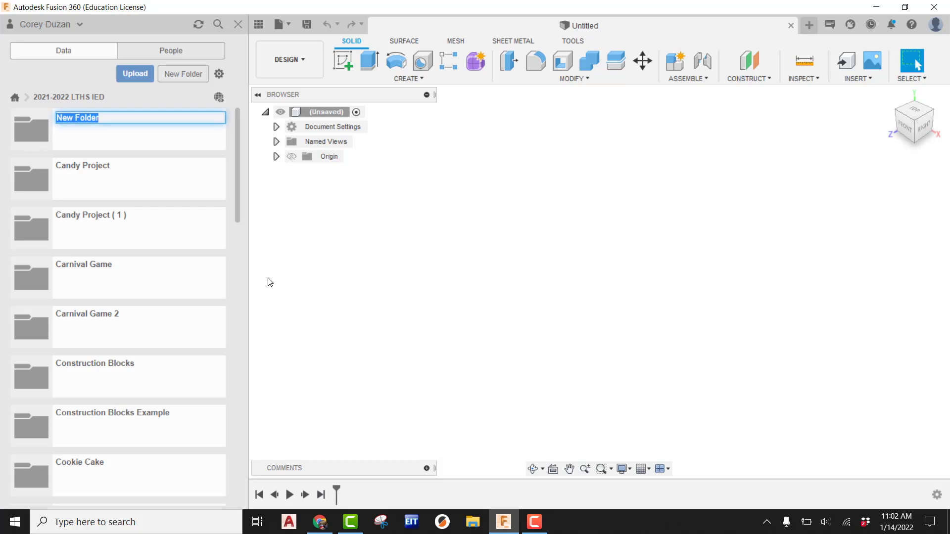
text(CD Miniature Golf Course Project)
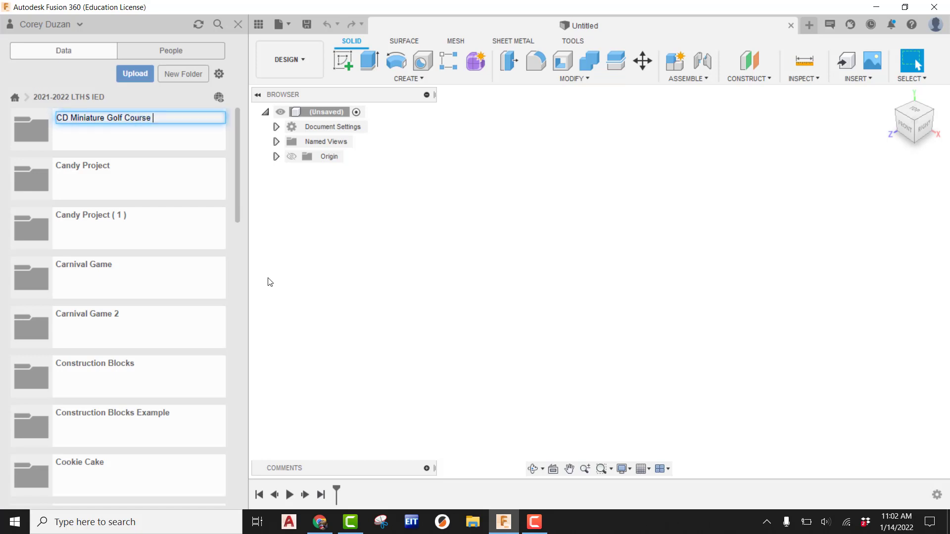
key(Return)
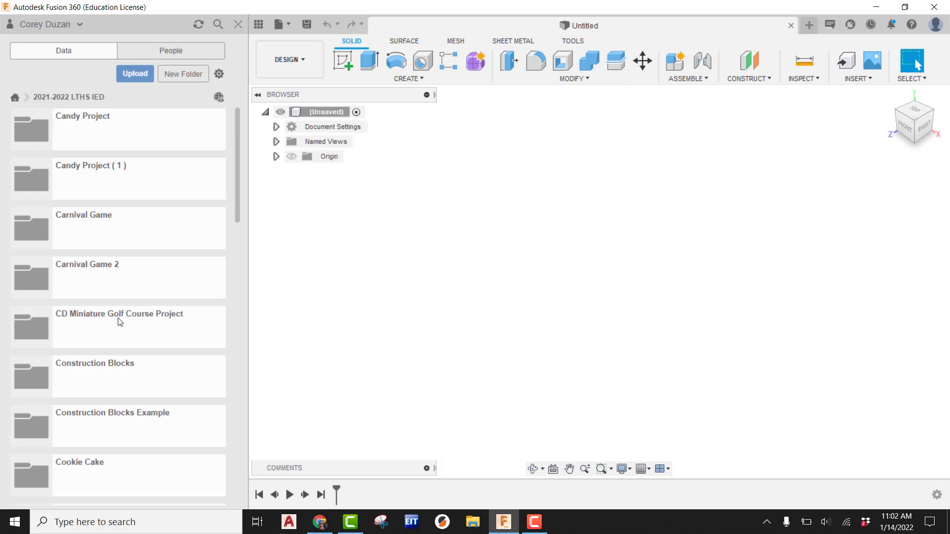
click(89, 322)
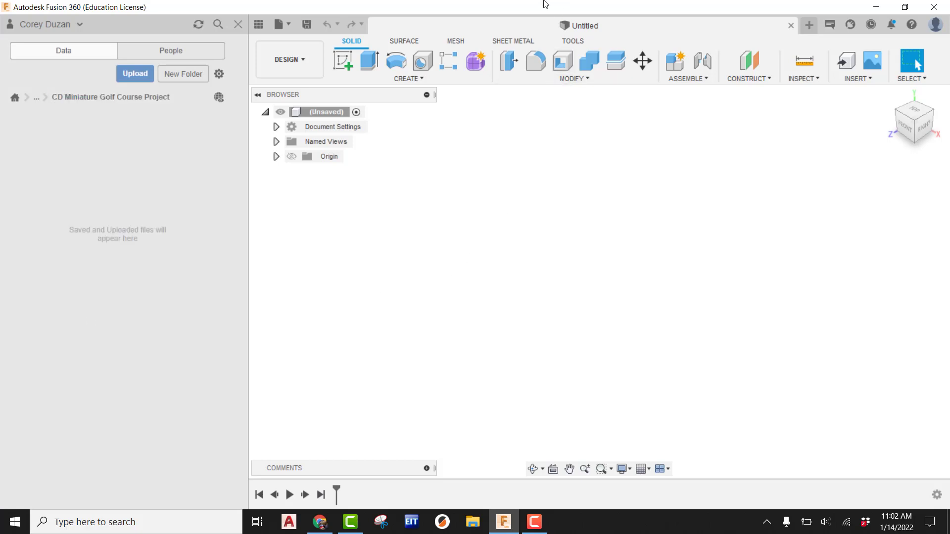
Save the untitled design as "Miniature Golf Course" in the CD Miniature Golf Course Project folder.
click(307, 27)
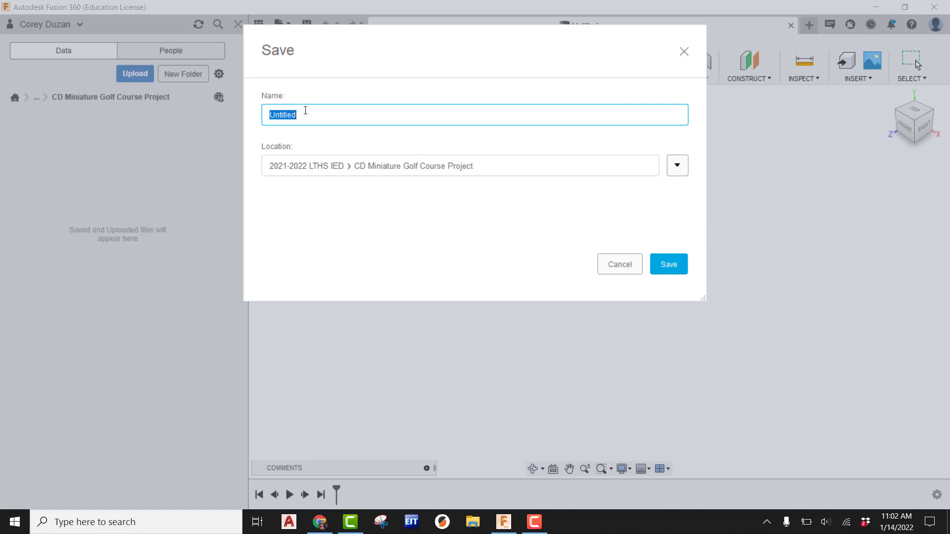
text(Miniature Golf Course)
key(Return)
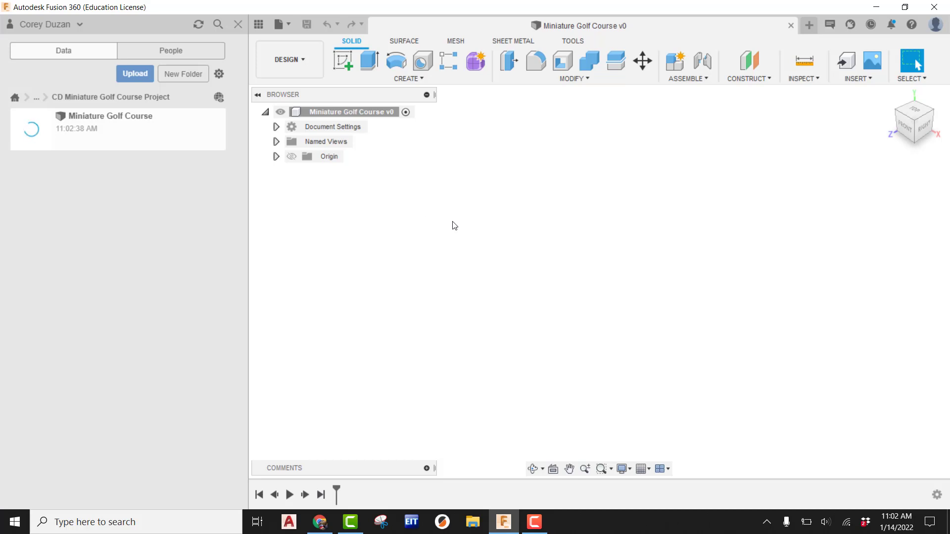
click(535, 522)
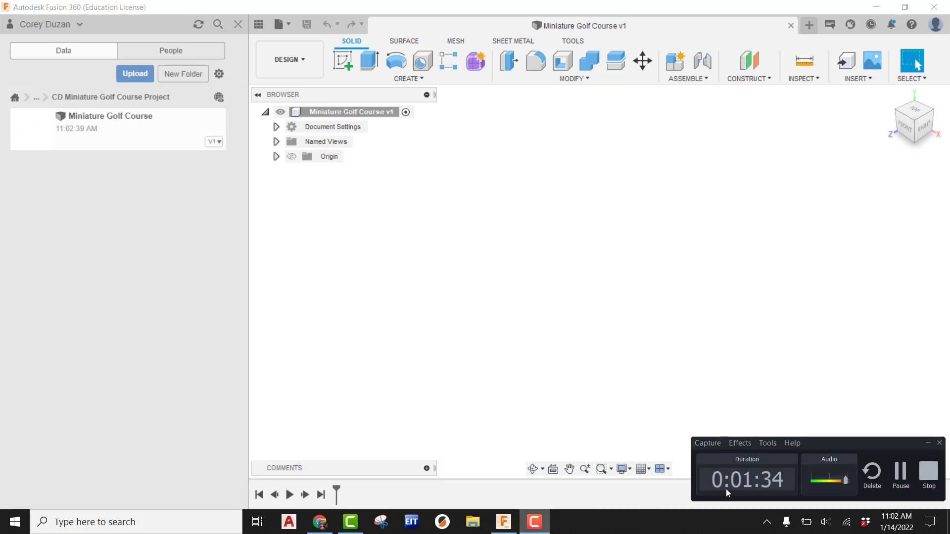
click(770, 333)
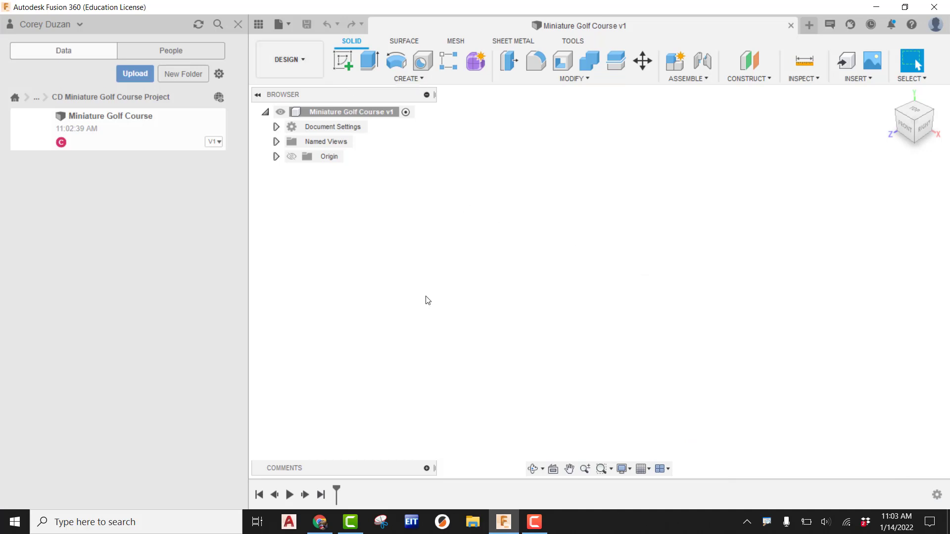
Hide the project file list and start a sketch on the horizontal ground plane.
click(259, 24)
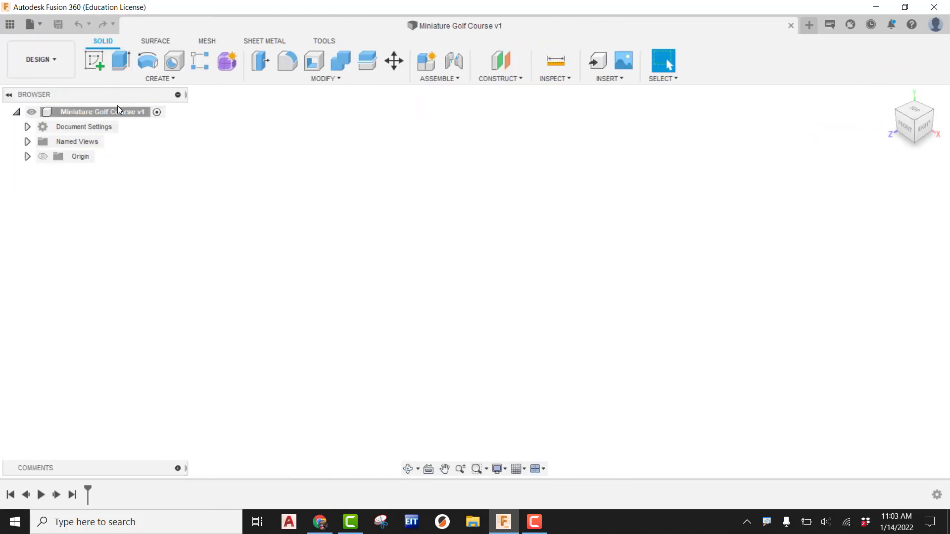
click(93, 59)
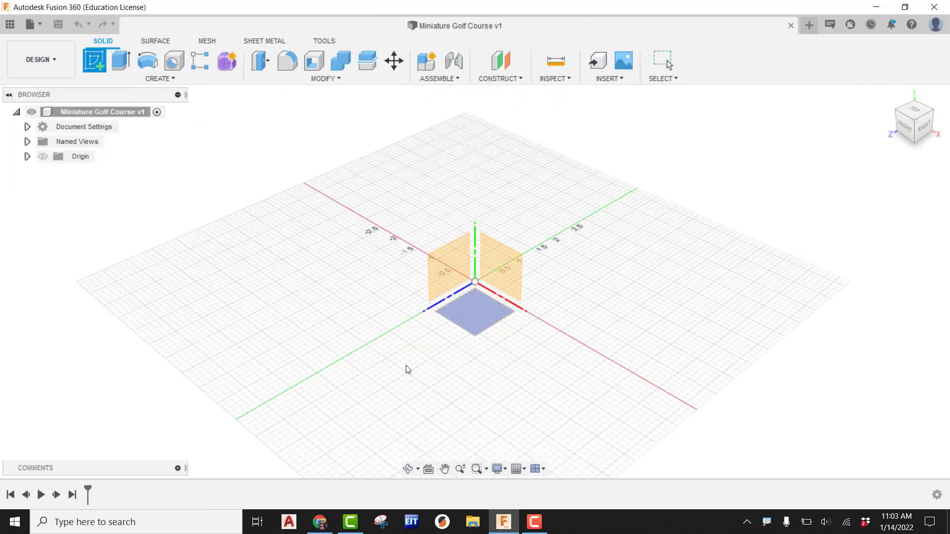
click(470, 311)
mouse_move(399, 329)
middle_down()
mouse_move(386, 345)
mouse_move(178, 414)
mouse_move(180, 425)
middle_up()
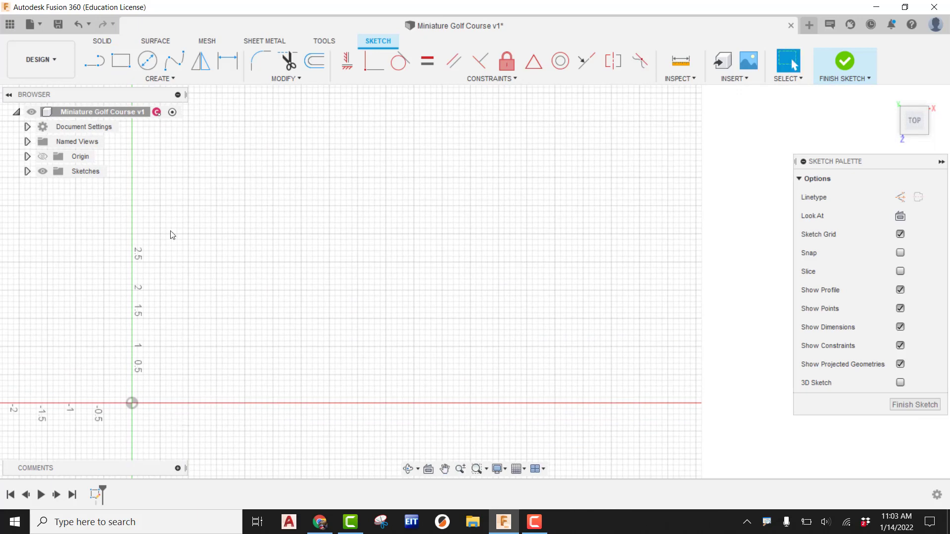
Sketch a two-point rectangle from the origin, 25 in wide and 20 in high.
click(120, 64)
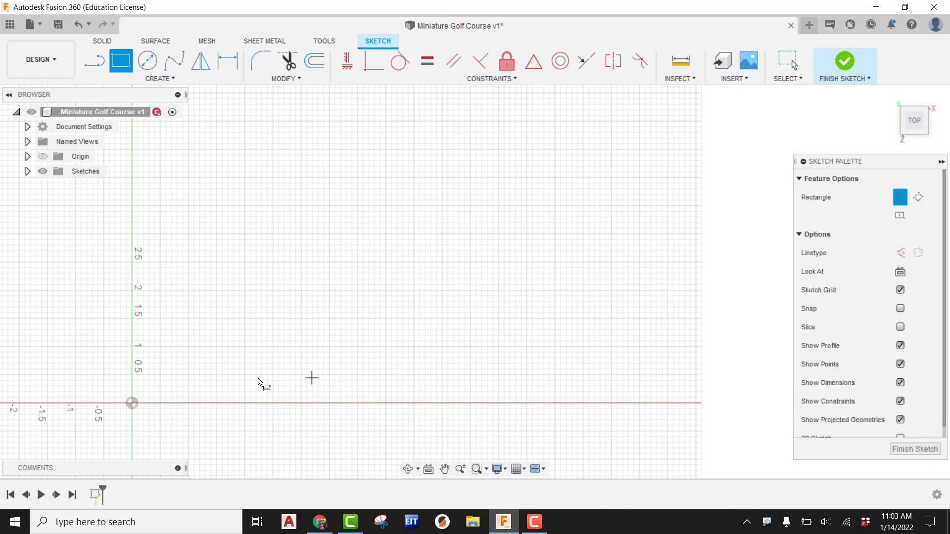
click(132, 404)
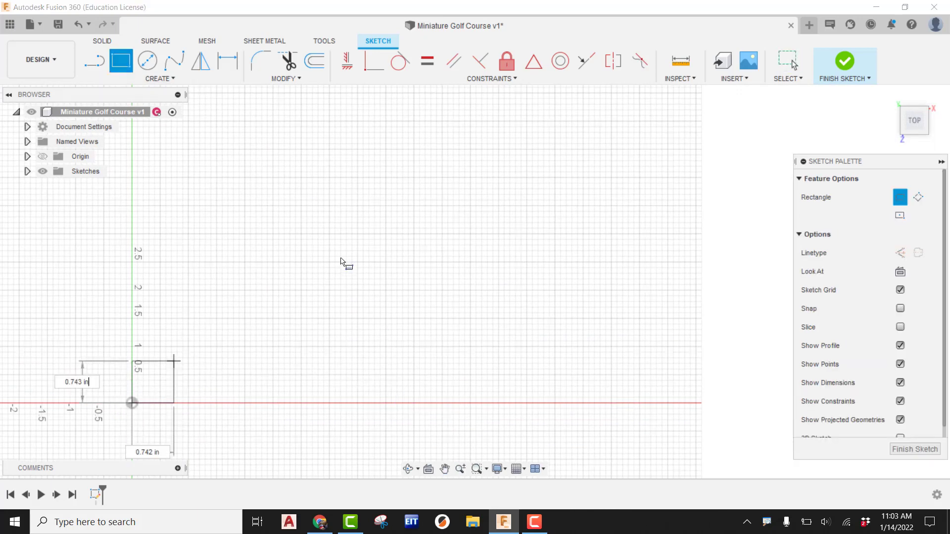
middle_drag(469, 187, 617, 142)
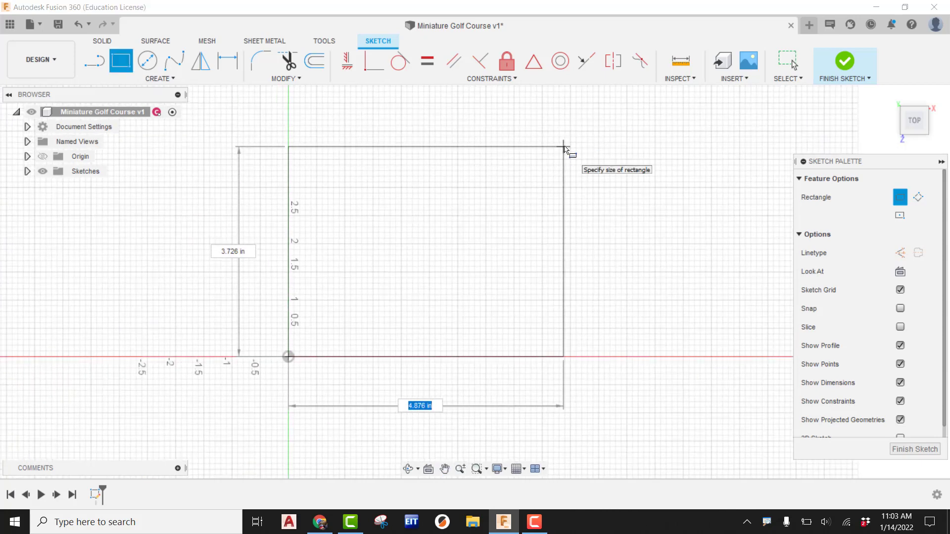
text(25)
key(Tab)
text(20)
key(Return)
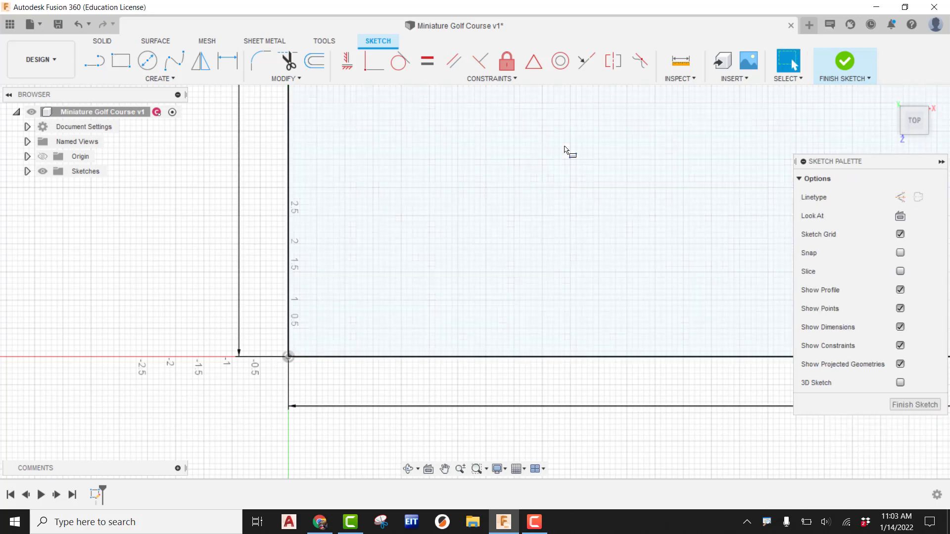
Move the rectangle's width and height dimensions farther away from its edges and fit the whole sketch in view.
scroll(443, 208, down, 5)
middle_drag(479, 206, 453, 253)
scroll(453, 253, down, 2)
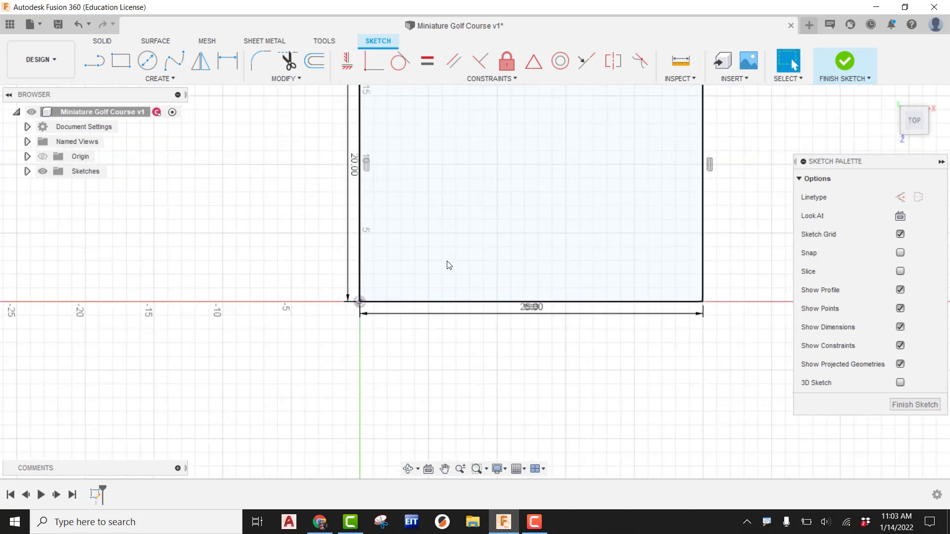
drag(540, 308, 541, 346)
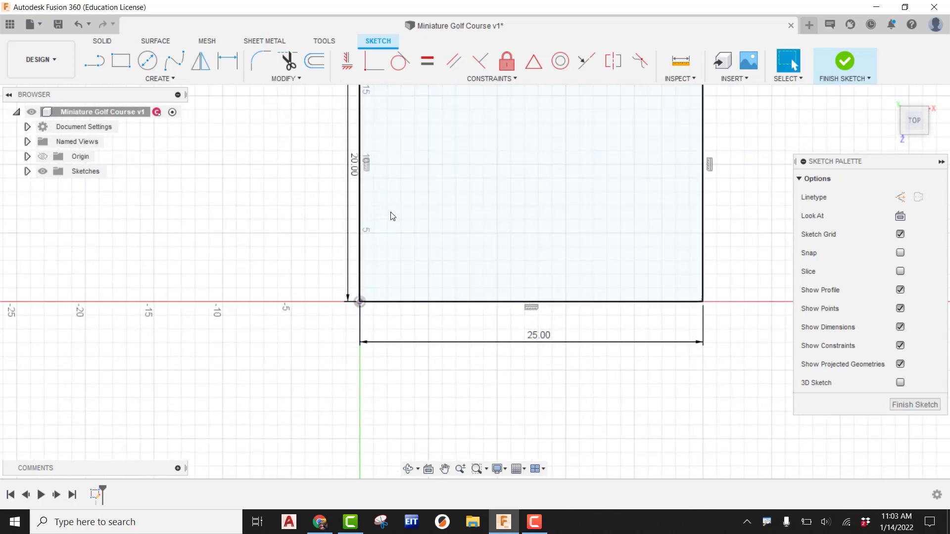
drag(354, 165, 308, 164)
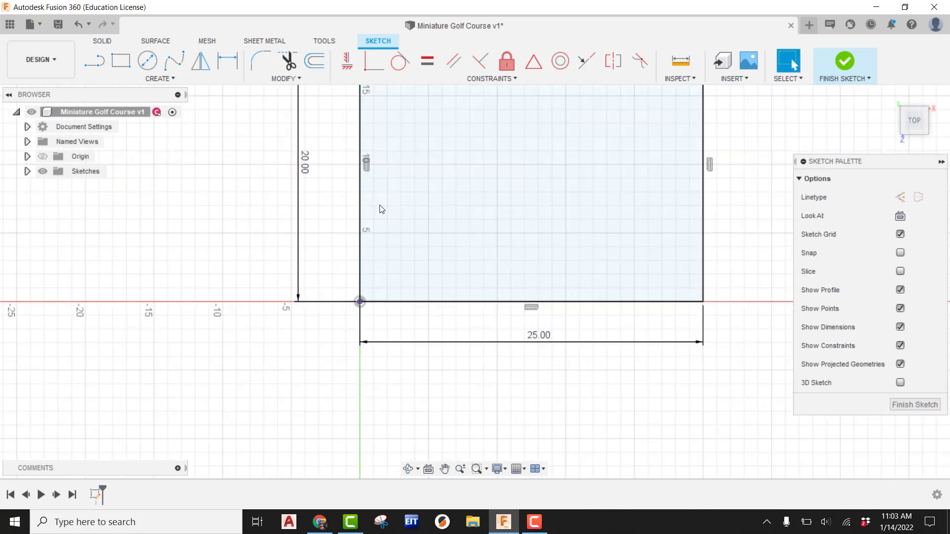
key(F6)
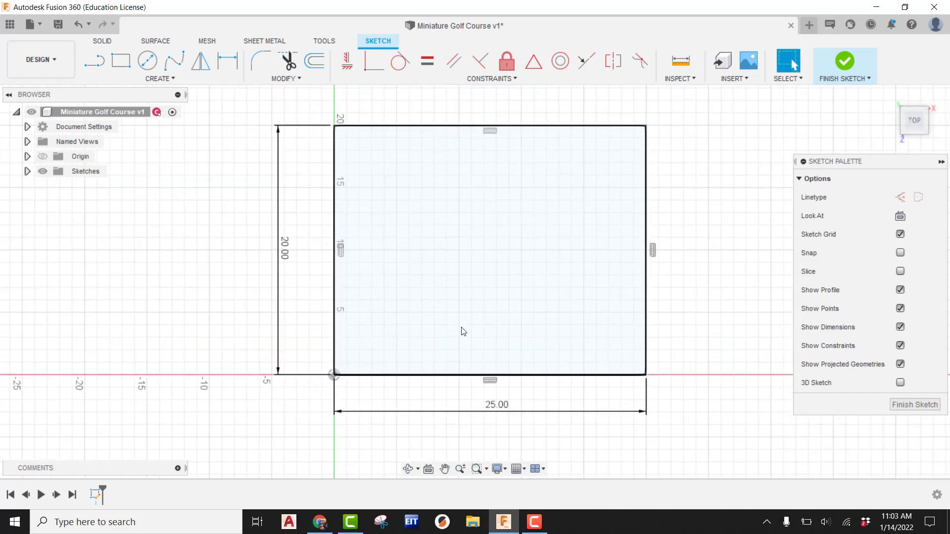
Set the rectangle's width to 25 ft and its height to 20 ft.
double_click(503, 406)
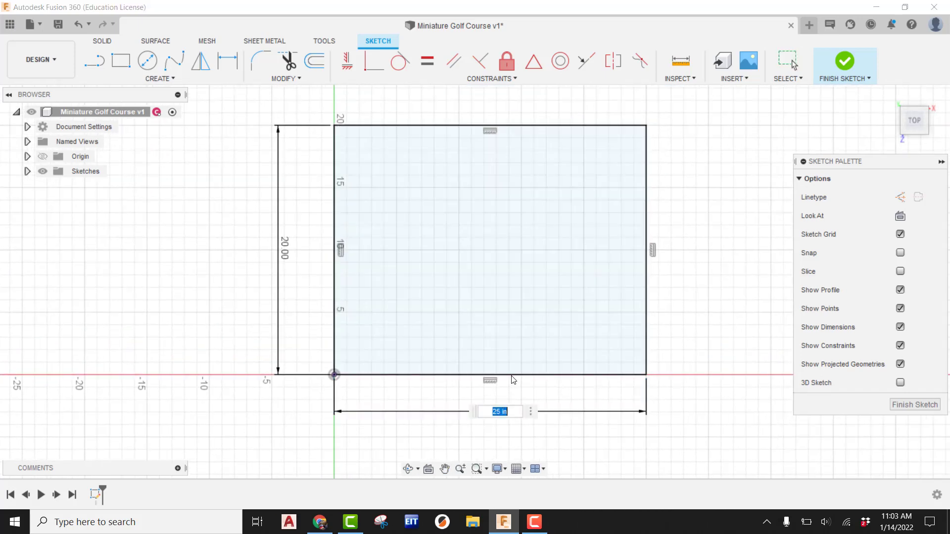
text(25)
key(Return)
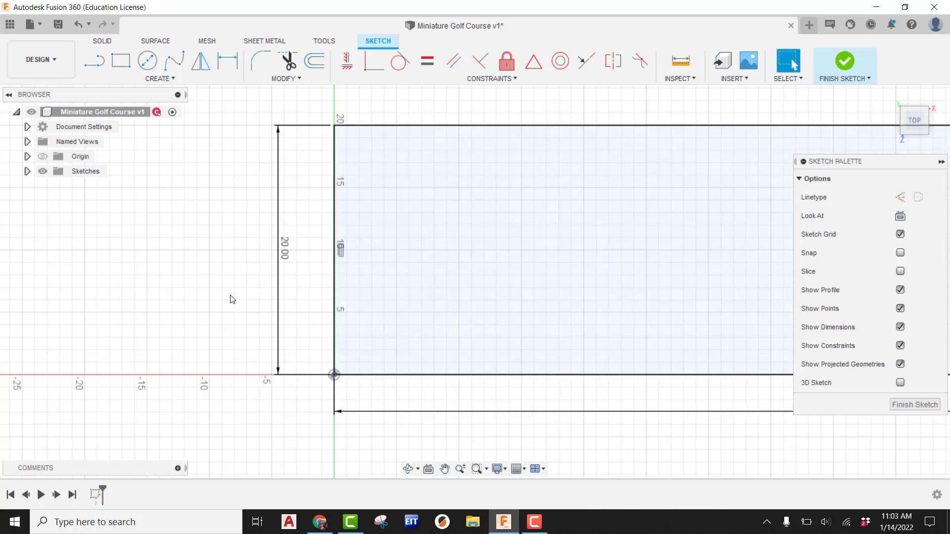
double_click(285, 247)
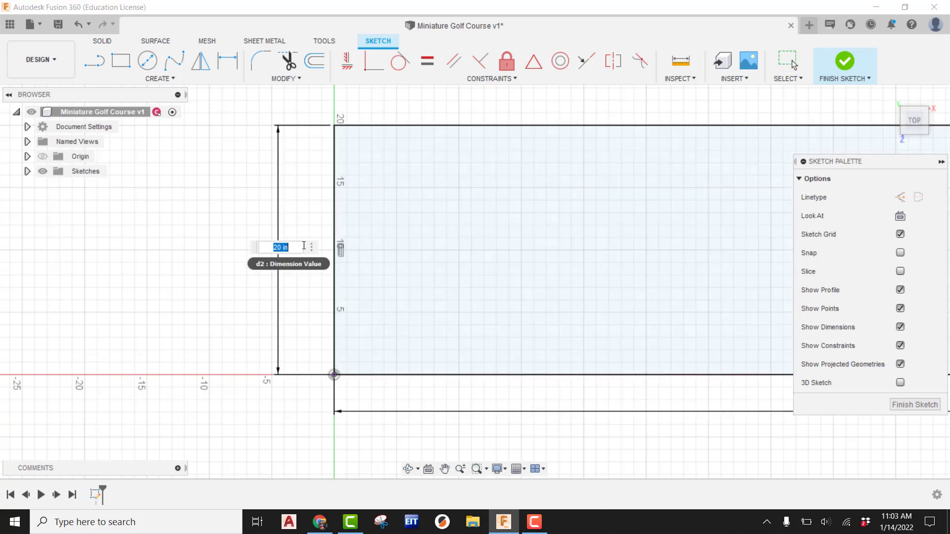
text(40)
key(Return)
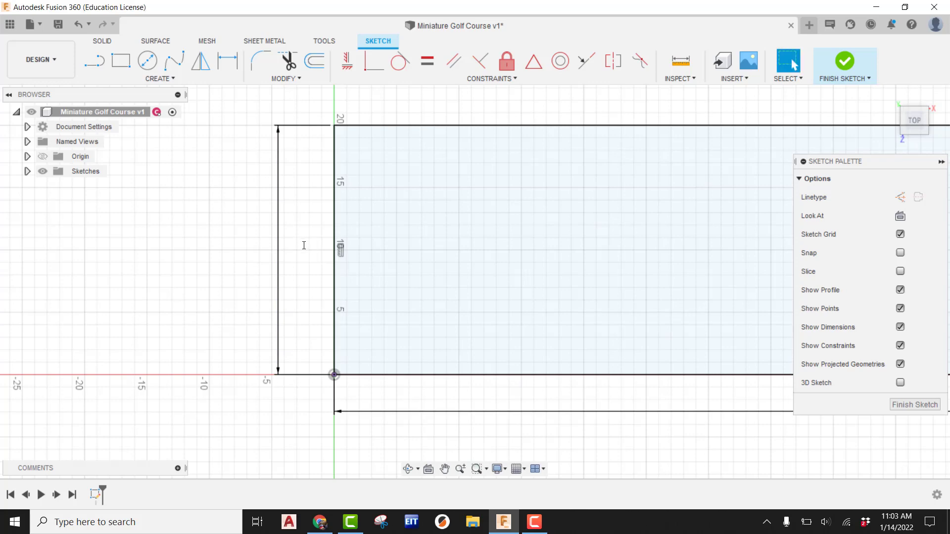
Reposition the height and width dimensions clear of the enlarged rectangle's edges.
scroll(301, 256, down, 10)
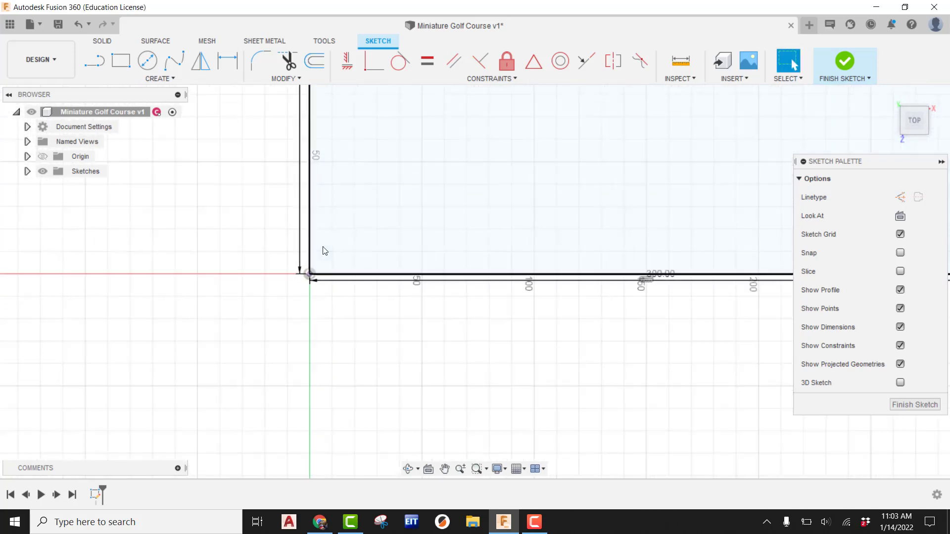
mouse_move(333, 249)
middle_down()
mouse_move(377, 213)
mouse_move(290, 221)
middle_up()
scroll(290, 220, down, 2)
scroll(290, 226, up, 4)
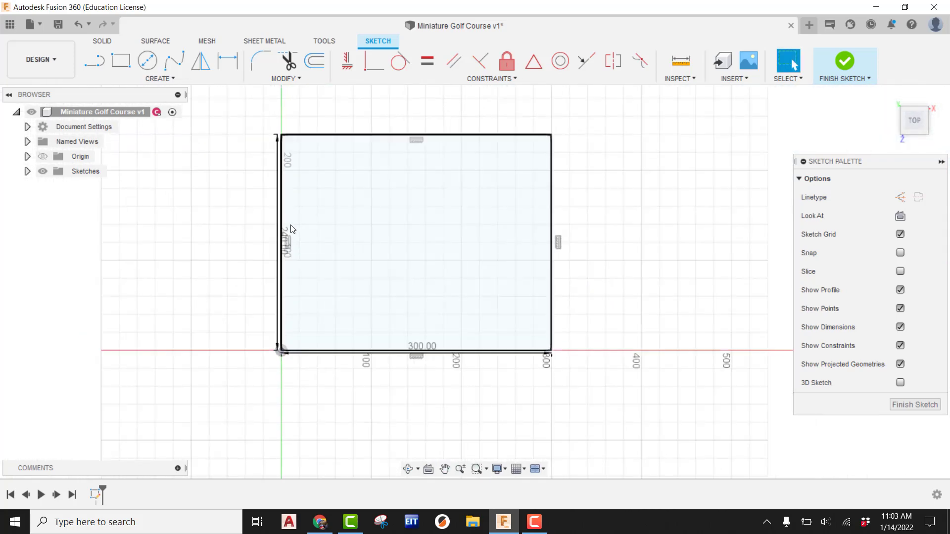
drag(263, 233, 244, 233)
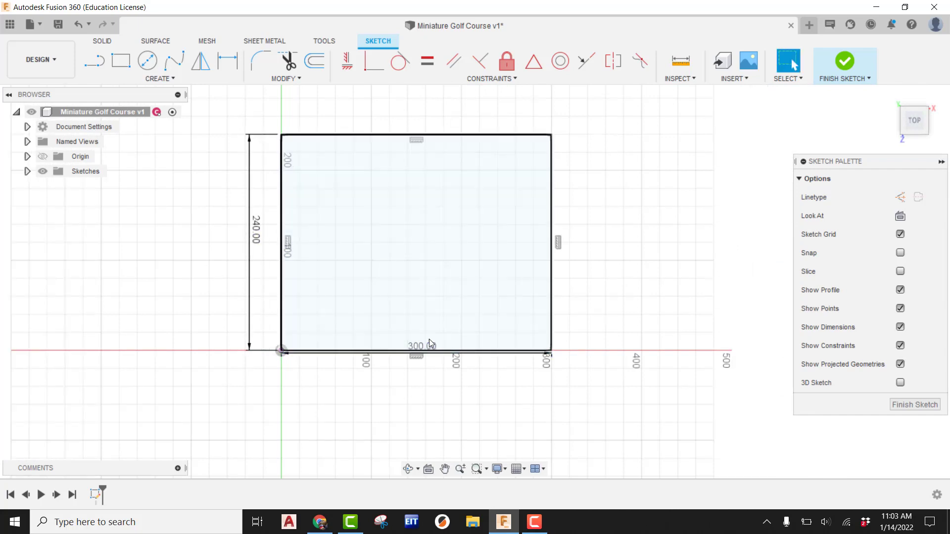
drag(426, 349, 418, 408)
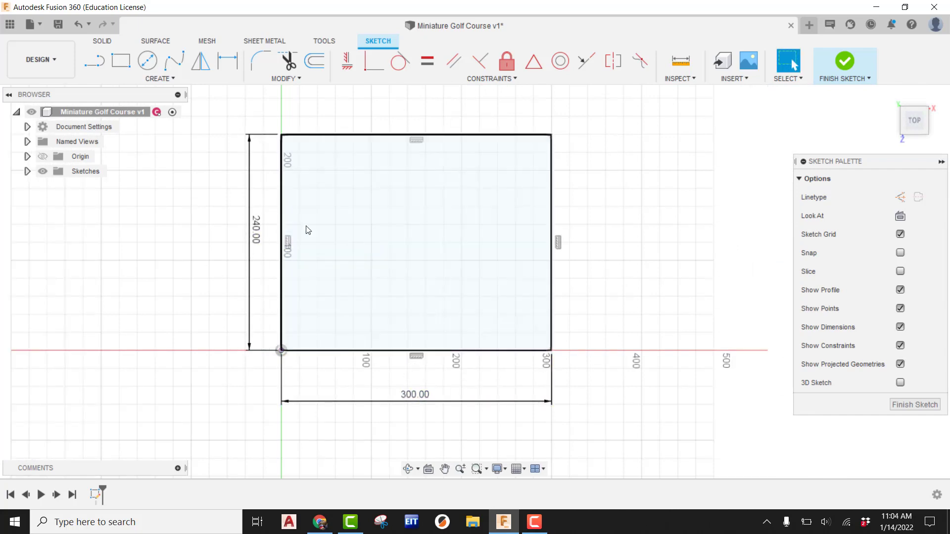
Re-enter the rectangle's width as the expression 25*12, and check the entered value of its height dimension.
double_click(416, 395)
text(25*12)
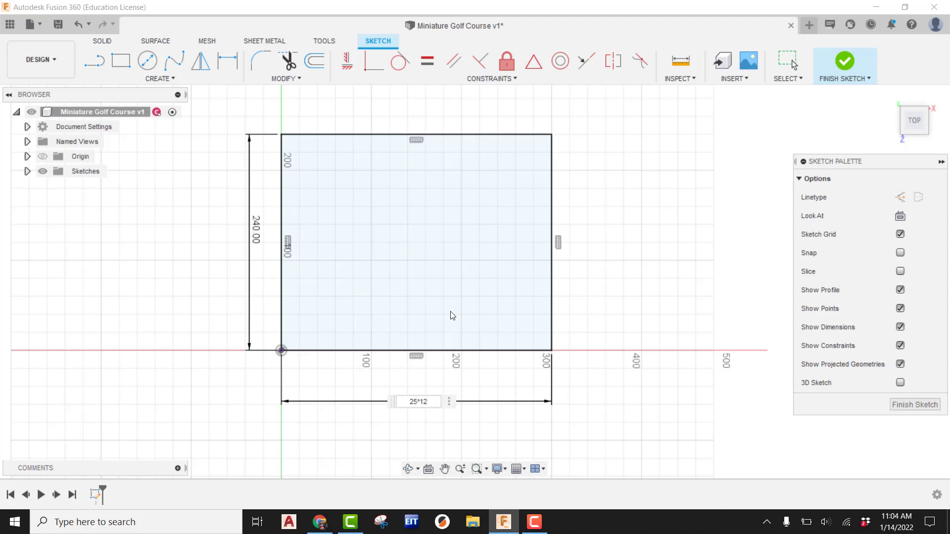
key(Return)
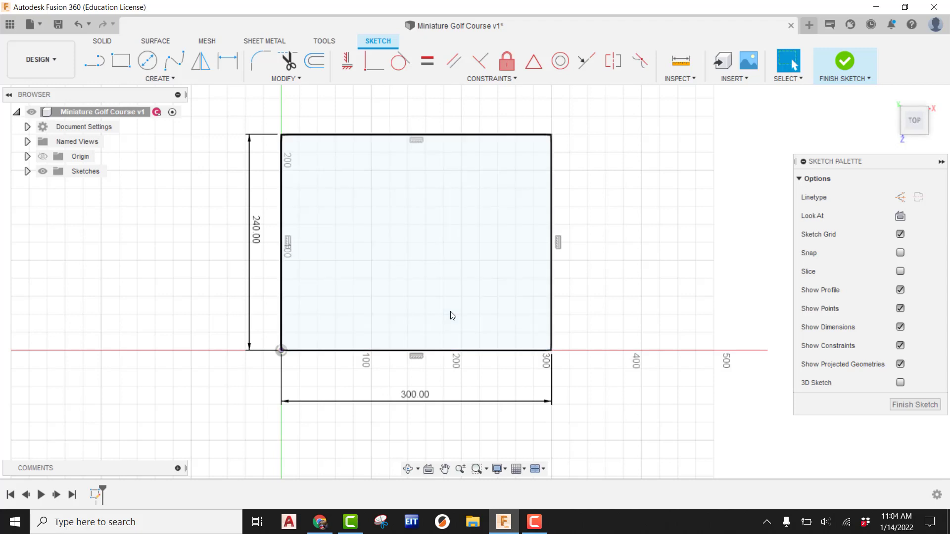
double_click(256, 224)
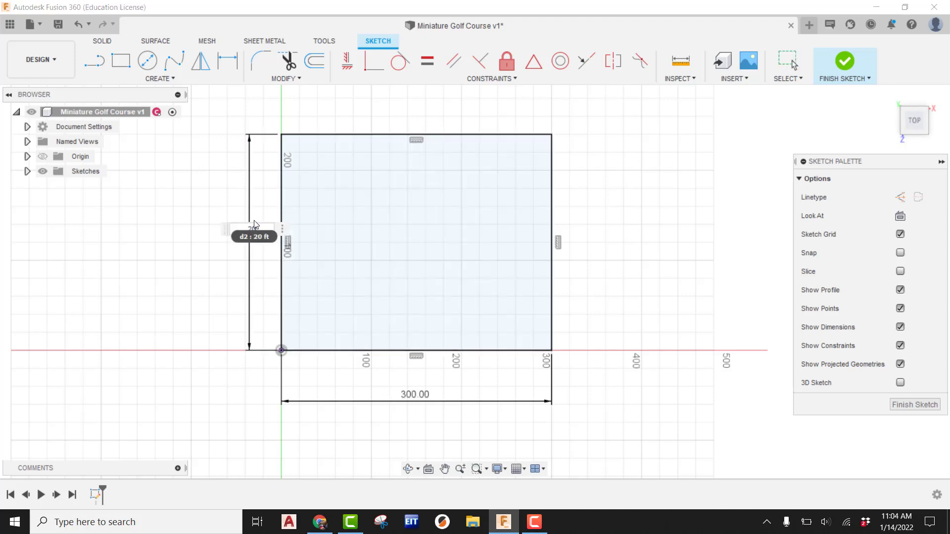
key(Return)
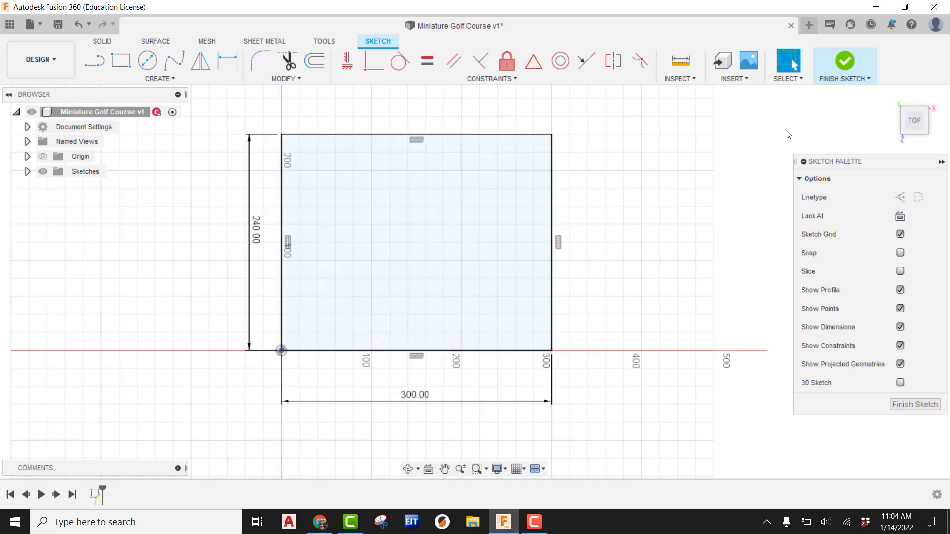
Finish the base rectangle sketch and show the whole profile in the isometric home view.
click(844, 61)
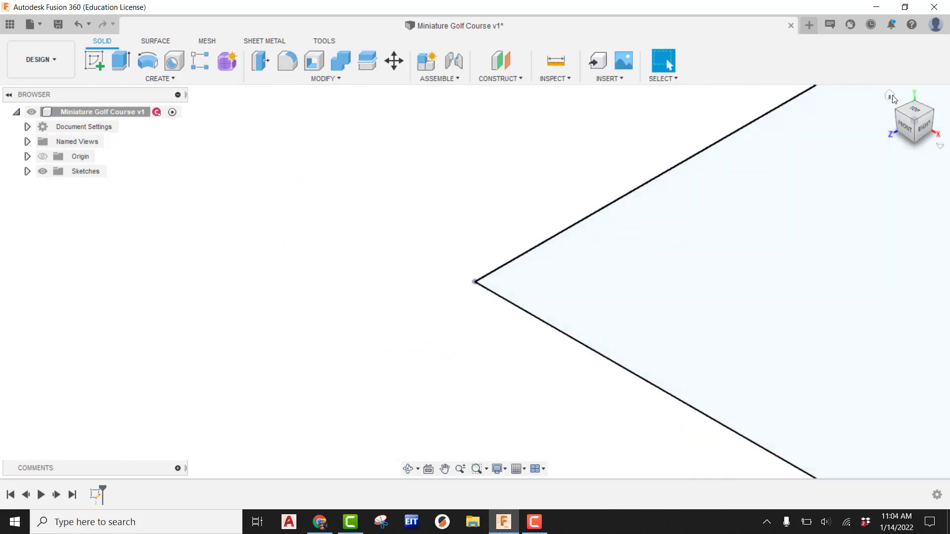
click(891, 96)
right_click(924, 121)
click(872, 135)
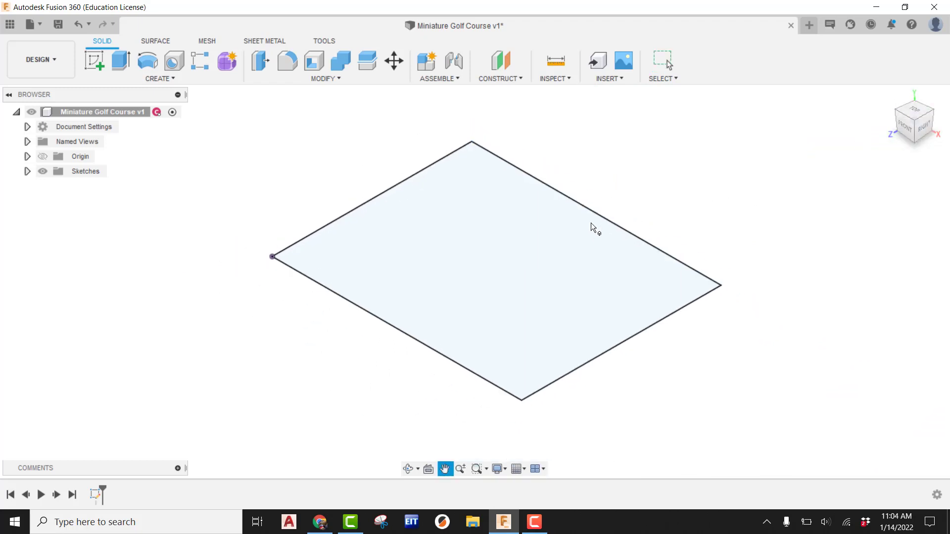
drag(594, 227, 585, 242)
key(Escape)
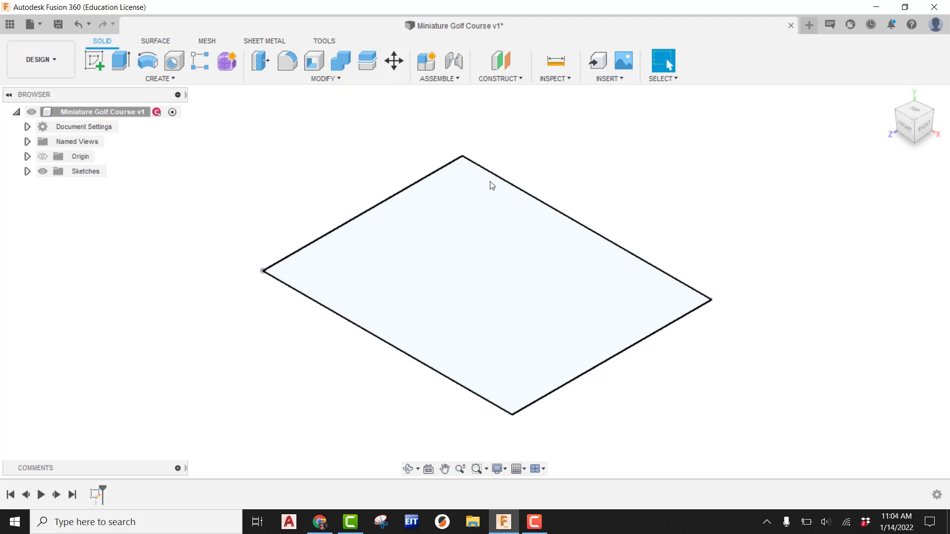
Extrude the base rectangle upward 12 in as a new body.
click(121, 61)
drag(488, 274, 488, 214)
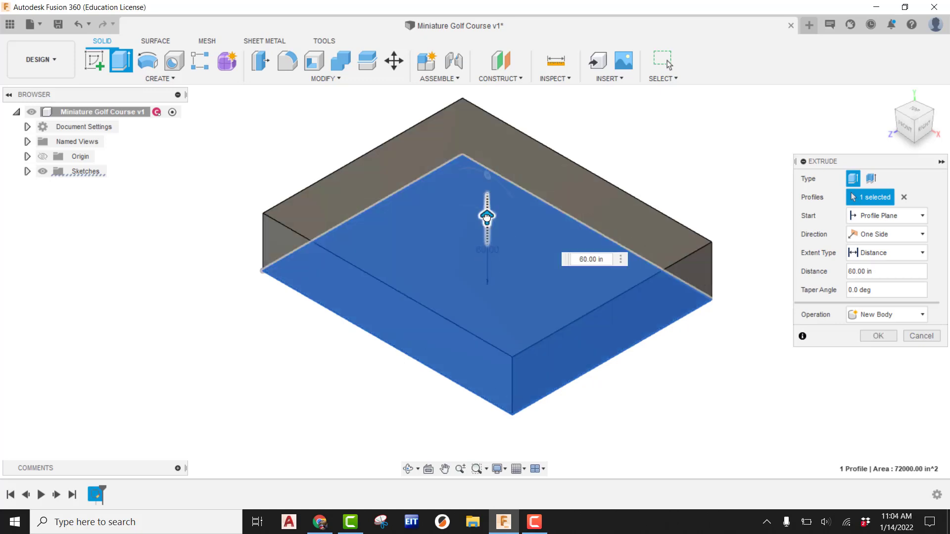
text(12)
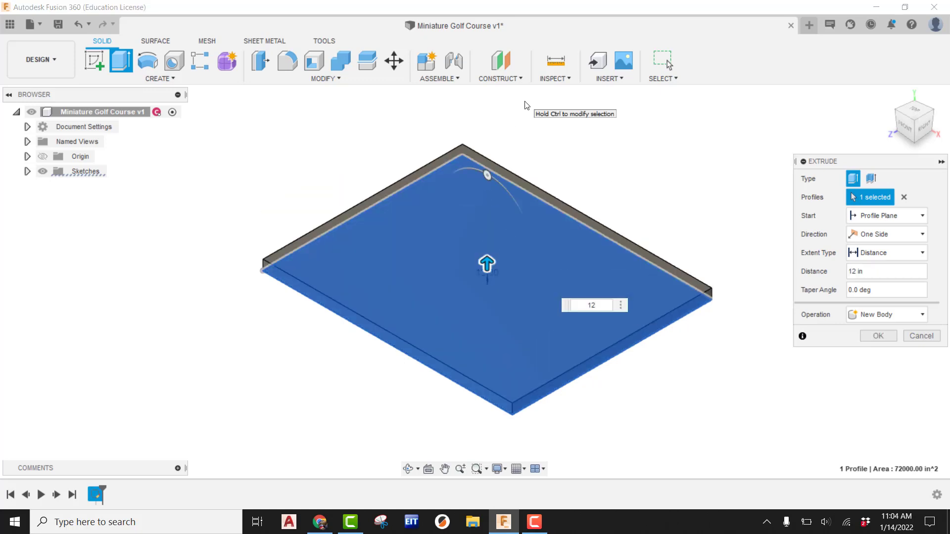
key(Return)
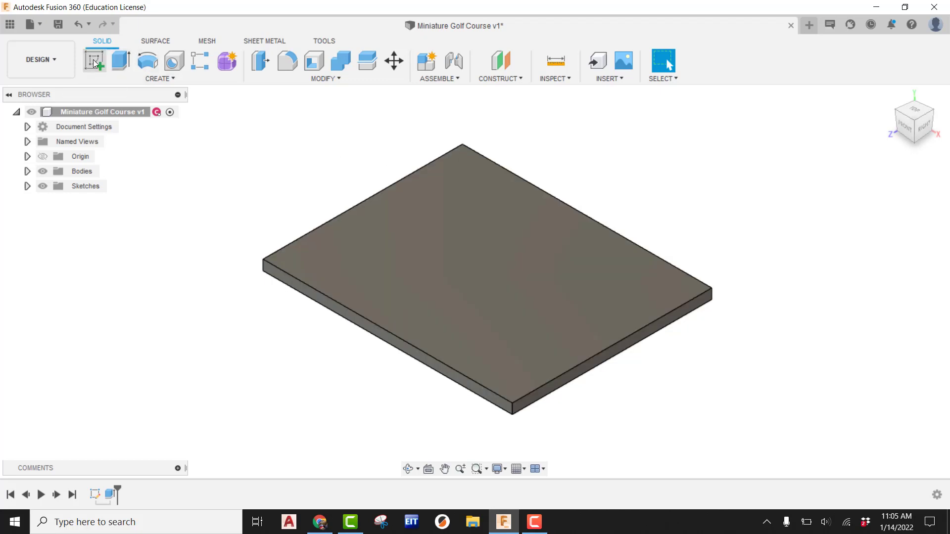
Start a sketch on the slab's top face and offset its outline inward with an offset position of -4 in.
click(93, 59)
click(509, 257)
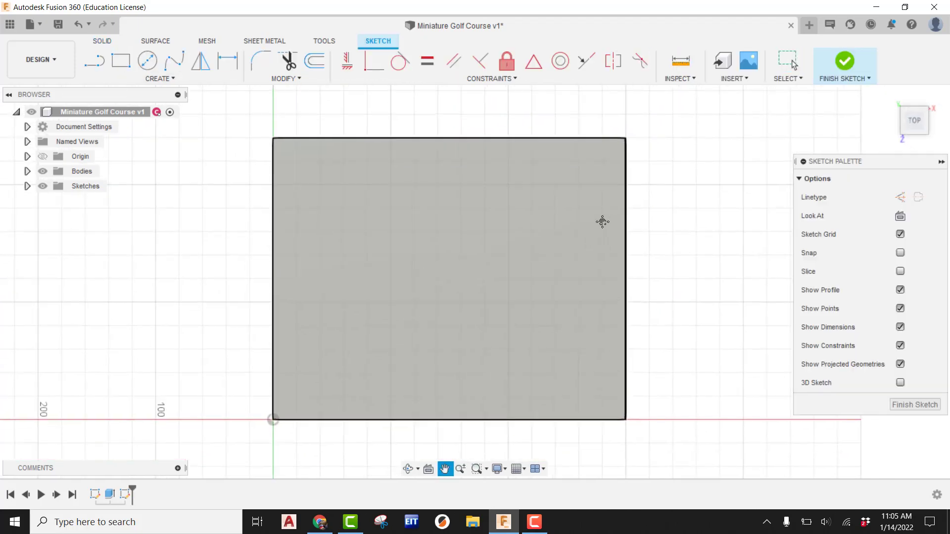
click(314, 61)
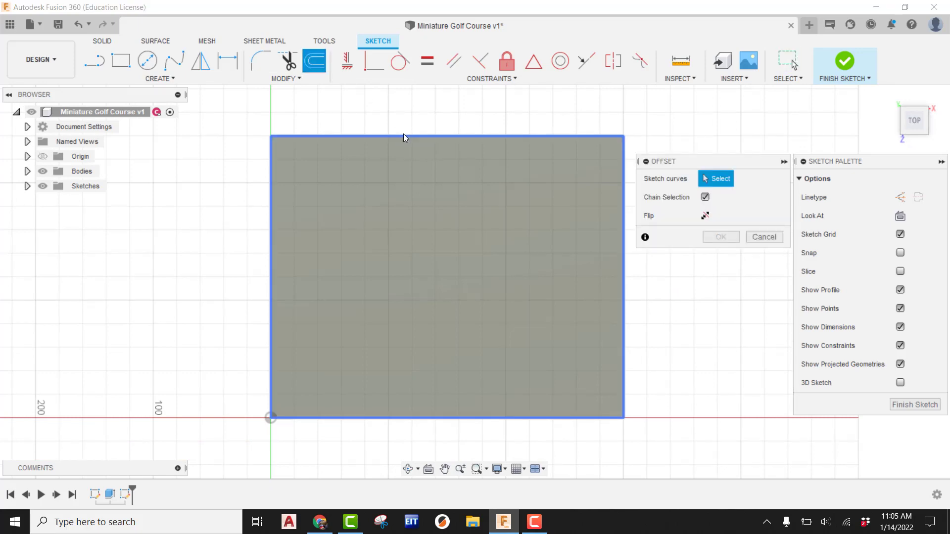
click(403, 136)
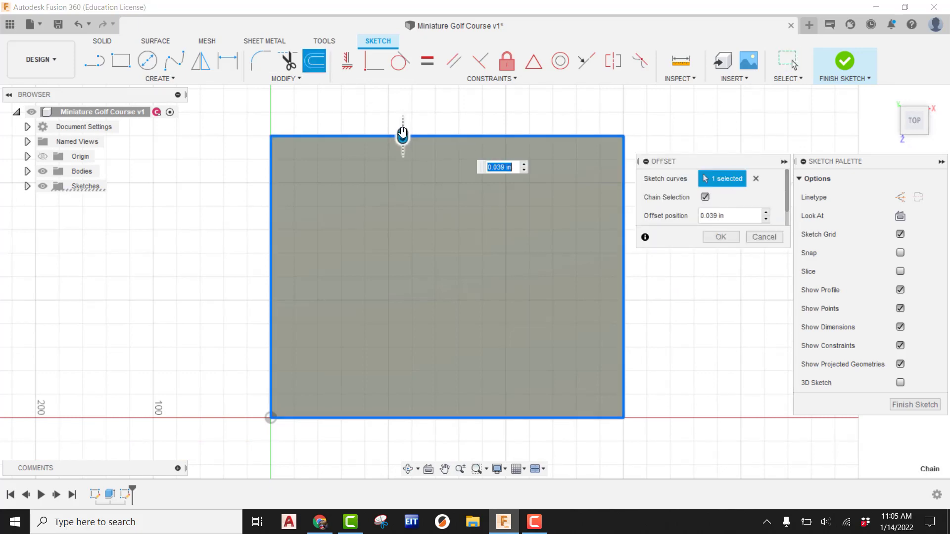
drag(403, 133, 403, 158)
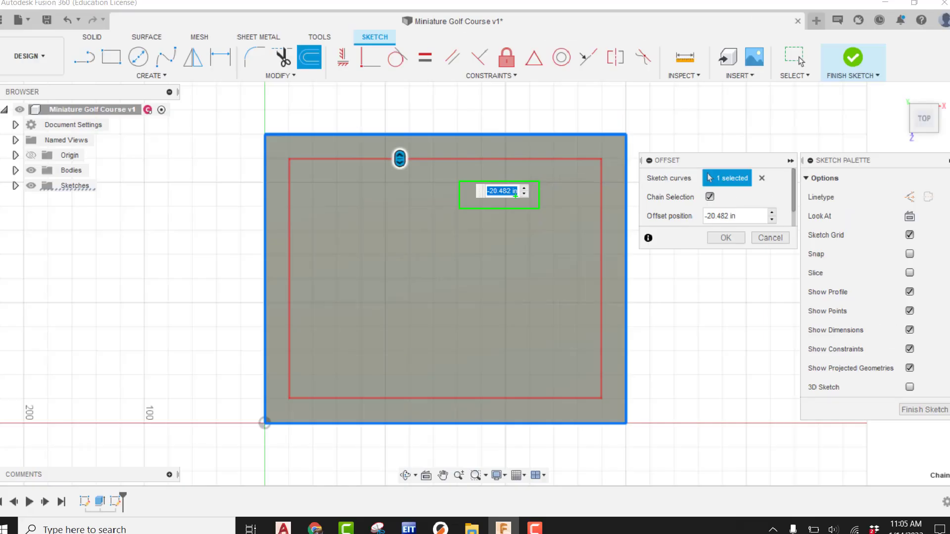
click(735, 214)
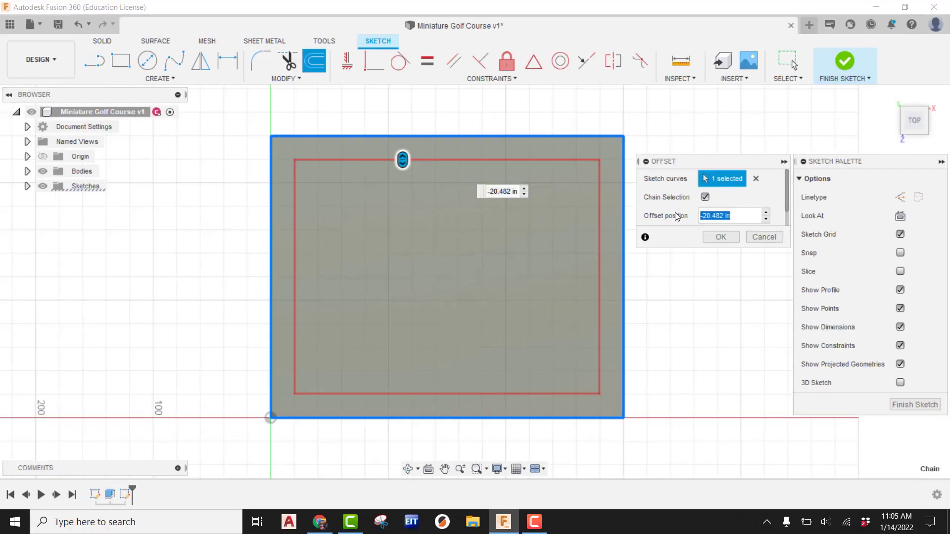
text(-4)
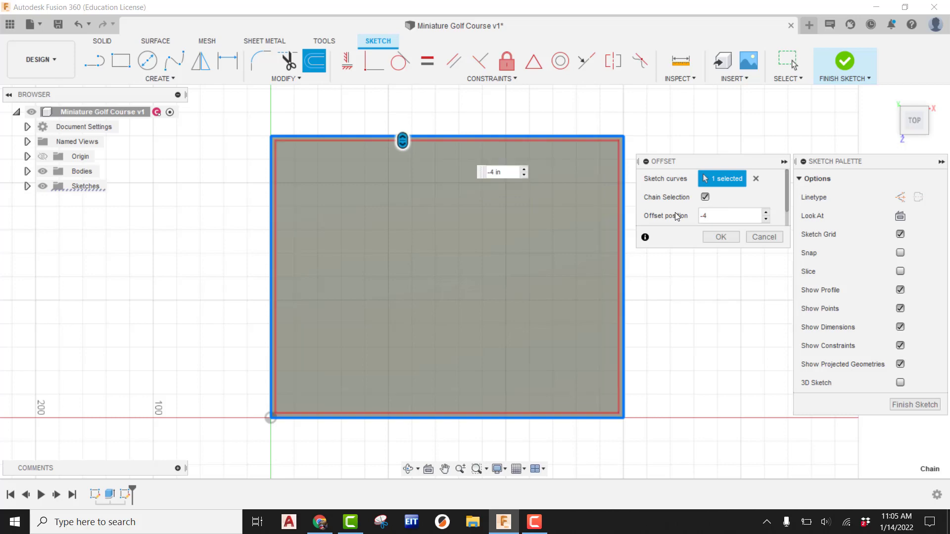
key(Return)
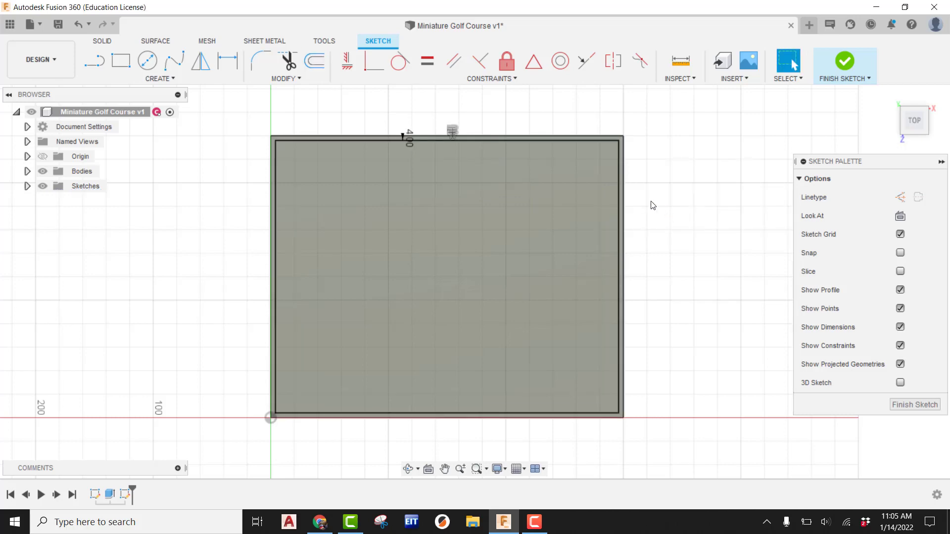
Check the corner of the offset outline, finish the sketch and return to the isometric home view.
scroll(307, 133, up, 5)
middle_drag(314, 191, 410, 246)
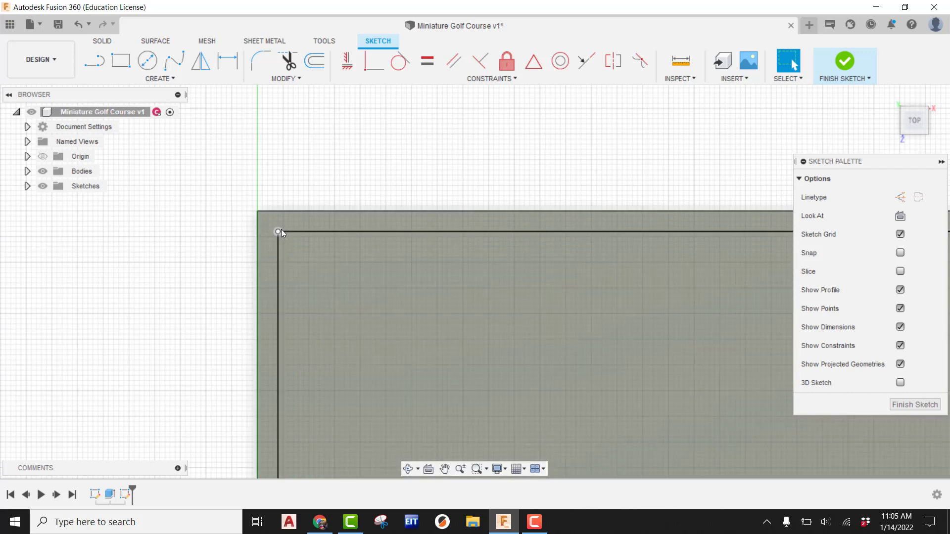
scroll(315, 246, down, 1)
scroll(316, 246, down, 3)
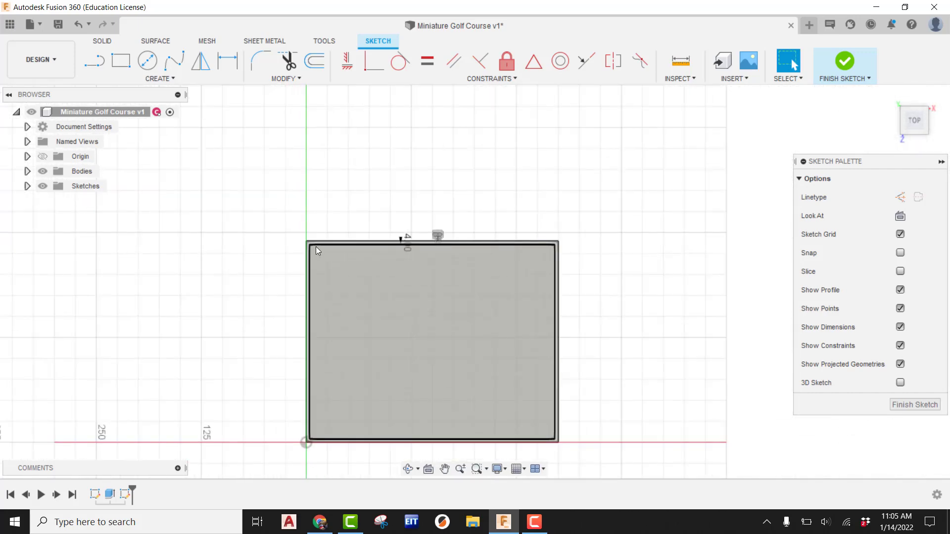
click(843, 64)
click(889, 95)
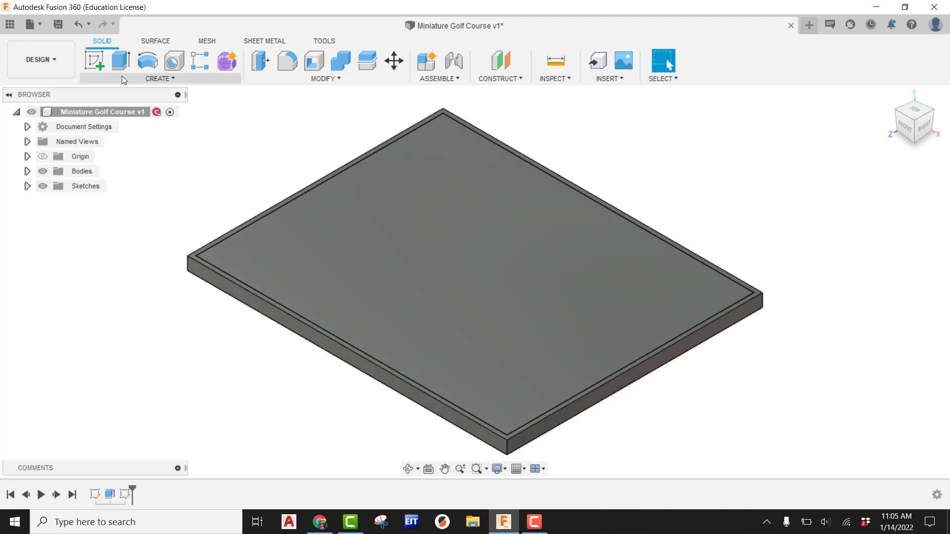
Extrude the narrow border profile around the slab's edge upward 8 in, joined to the slab.
click(121, 60)
scroll(150, 245, up, 5)
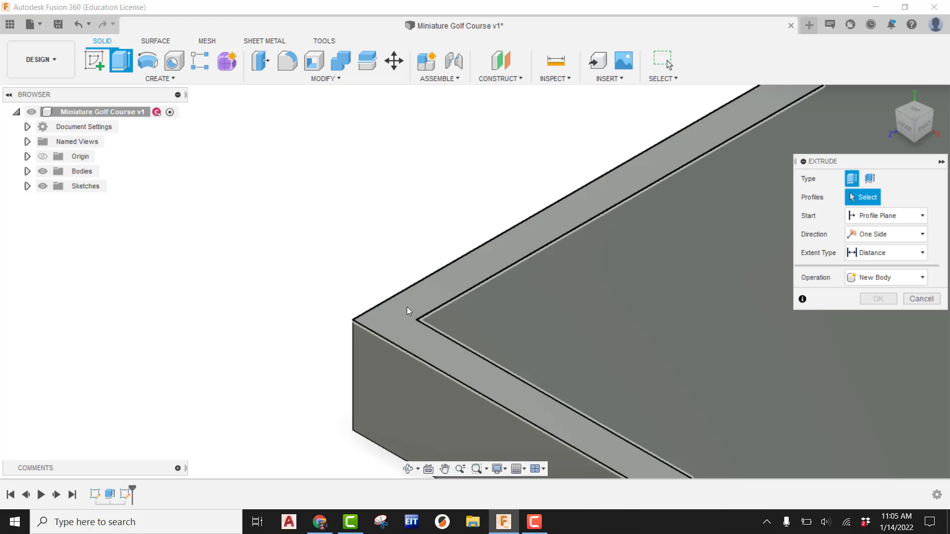
click(410, 311)
scroll(337, 300, down, 5)
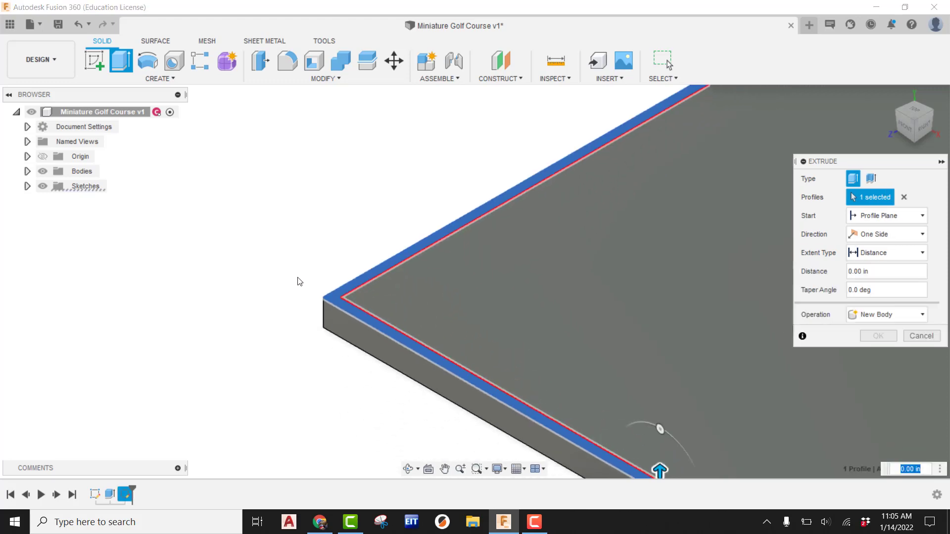
text(80)
key(Return)
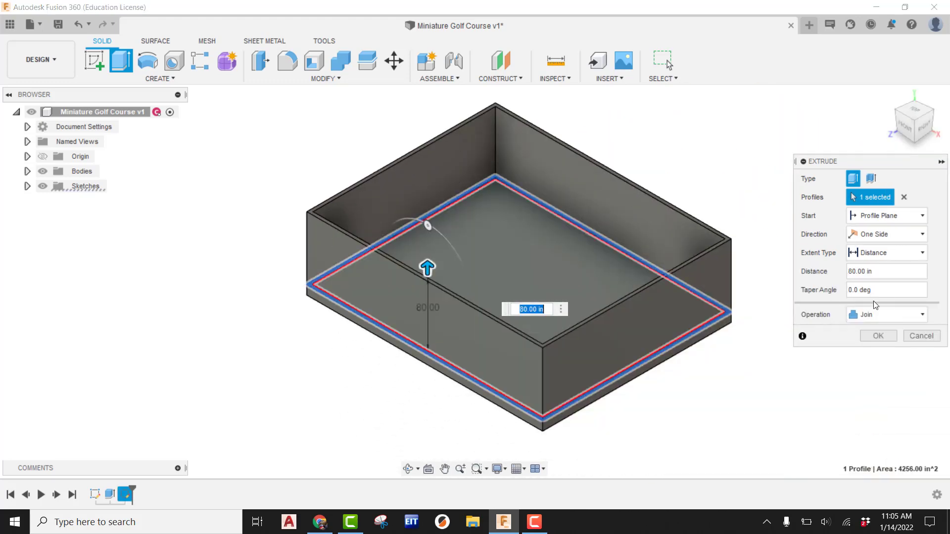
click(890, 273)
text(8)
click(880, 337)
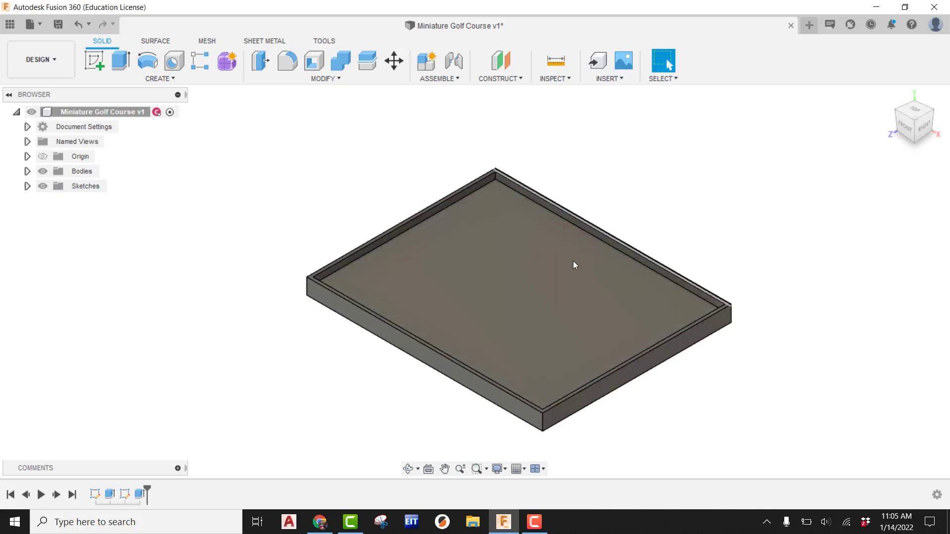
Switch to Chrome to consult the Mini Golf Course Project Outline, and return to Fusion 360.
scroll(506, 262, up, 3)
scroll(506, 263, down, 3)
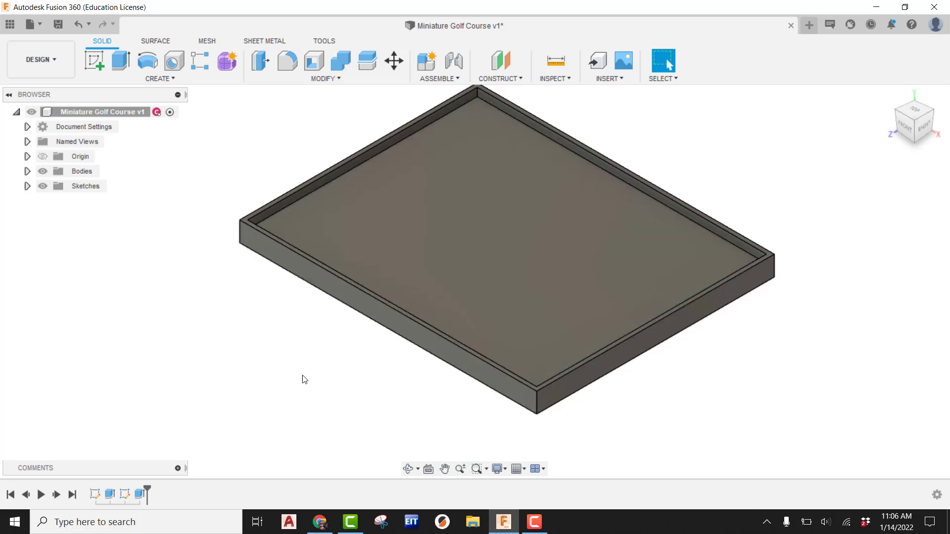
click(326, 520)
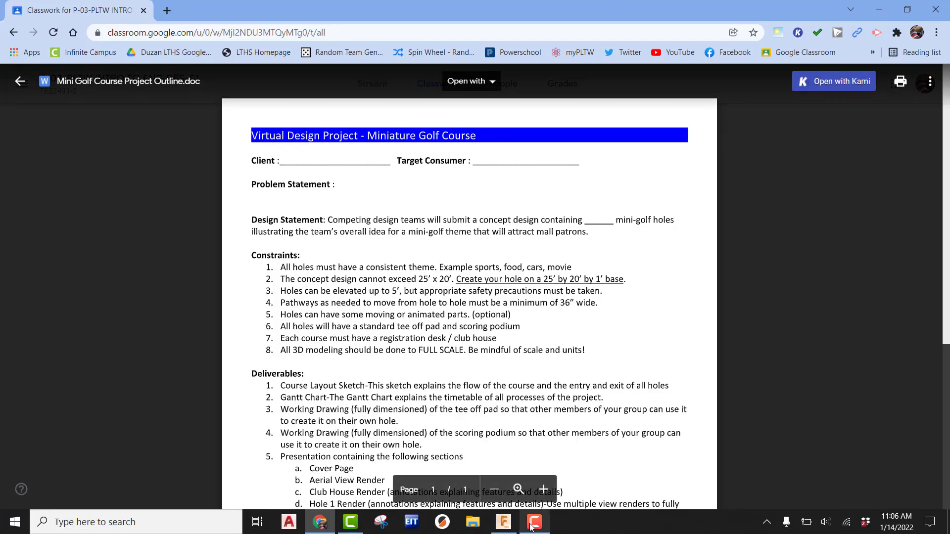
click(504, 522)
drag(473, 282, 471, 286)
key(Escape)
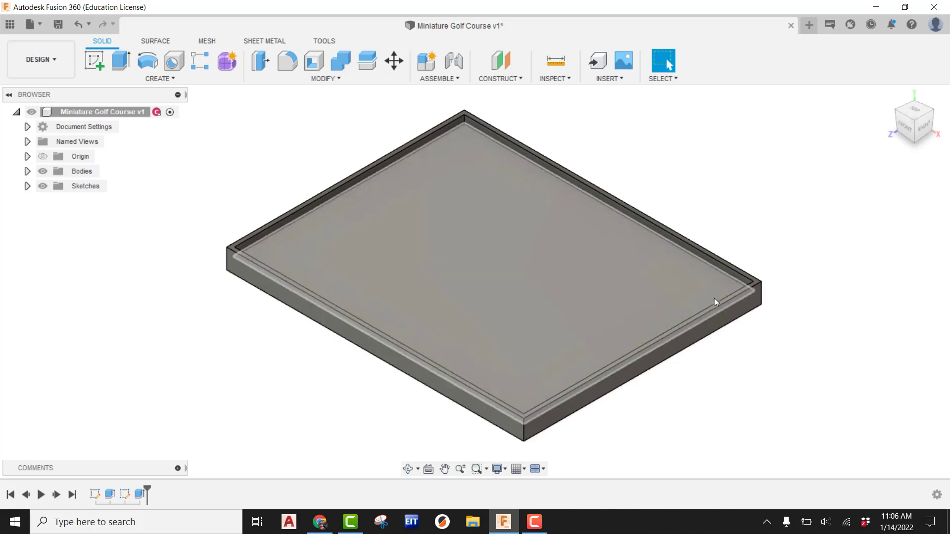
On the border wall's top face, sketch a rectangle about 47 in long across the wall's thickness, starting at the inner corner nearest the right end.
scroll(714, 298, up, 2)
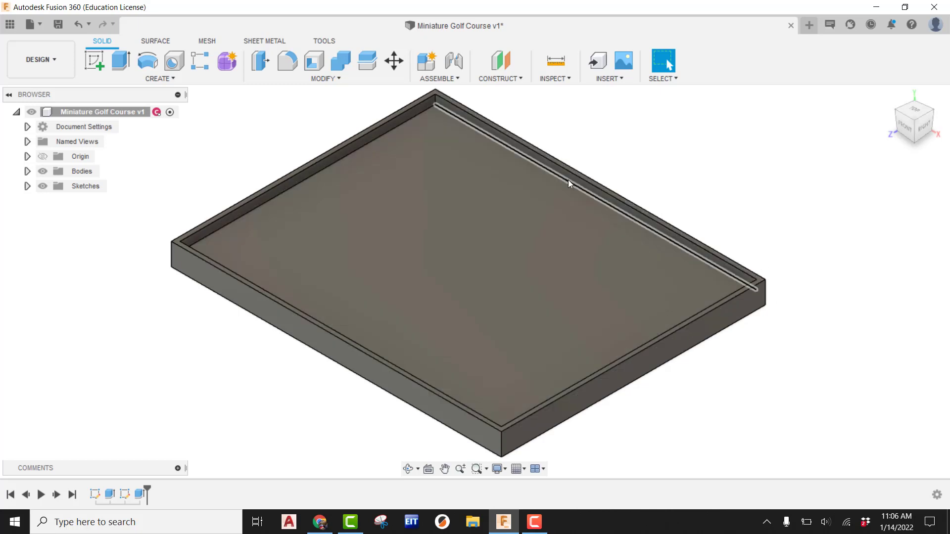
click(93, 64)
scroll(802, 277, up, 3)
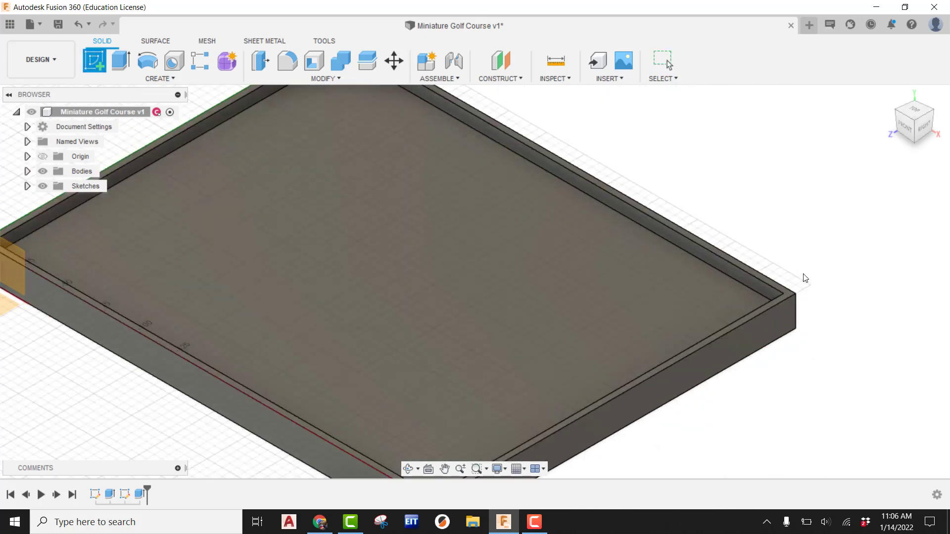
scroll(805, 278, up, 3)
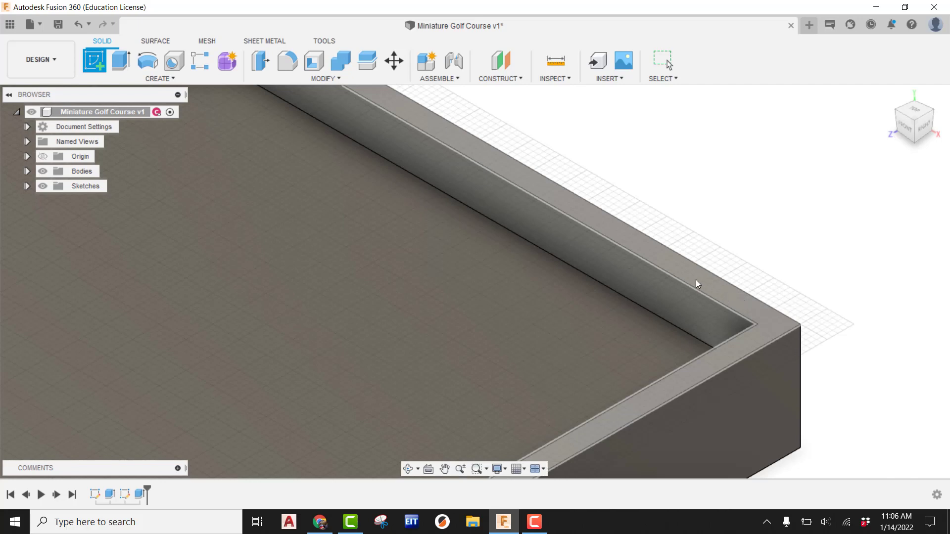
click(682, 273)
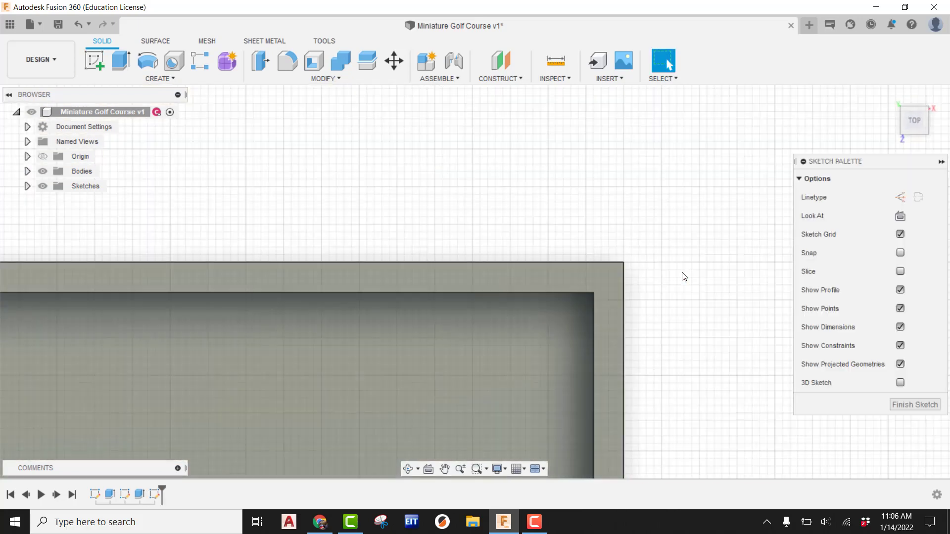
click(120, 63)
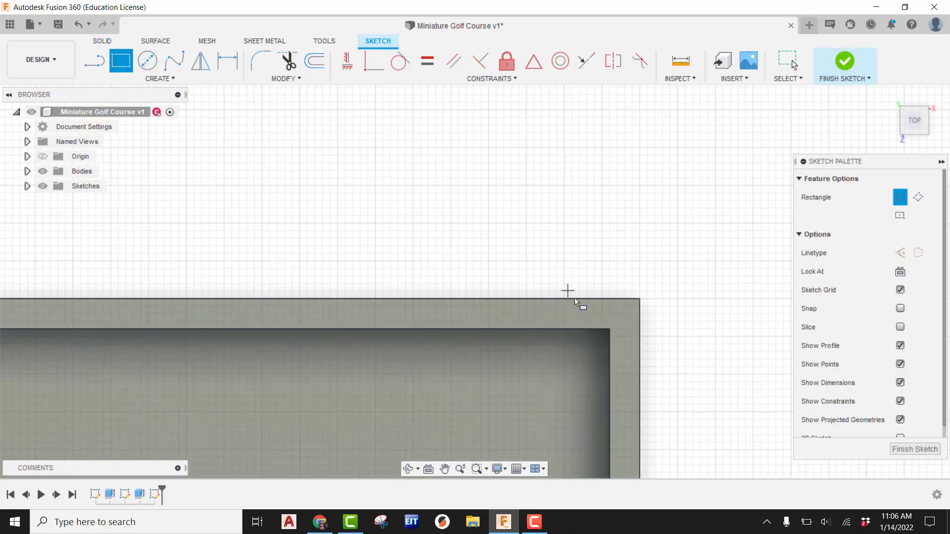
click(608, 330)
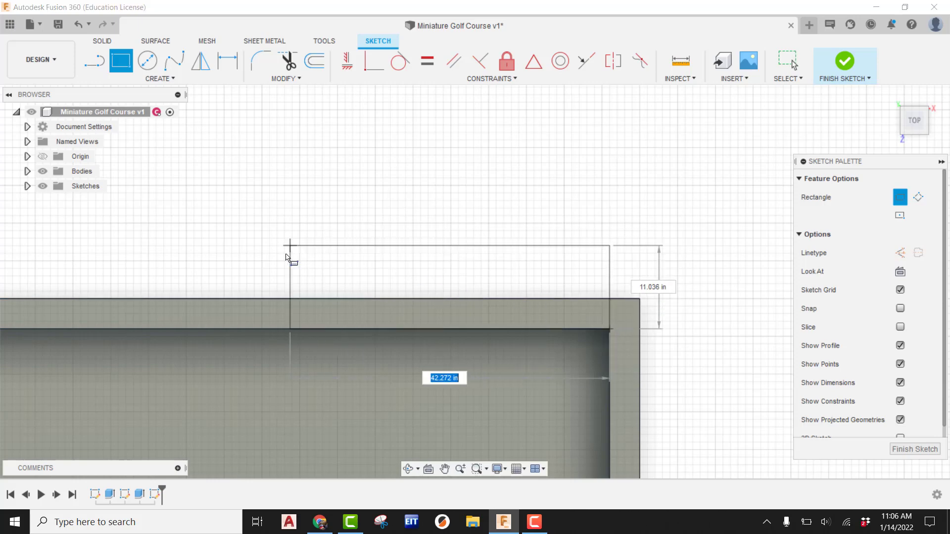
click(255, 300)
Dimension the length of the rectangle on the wall's top as 36 in and finish the sketch.
key(d)
click(384, 299)
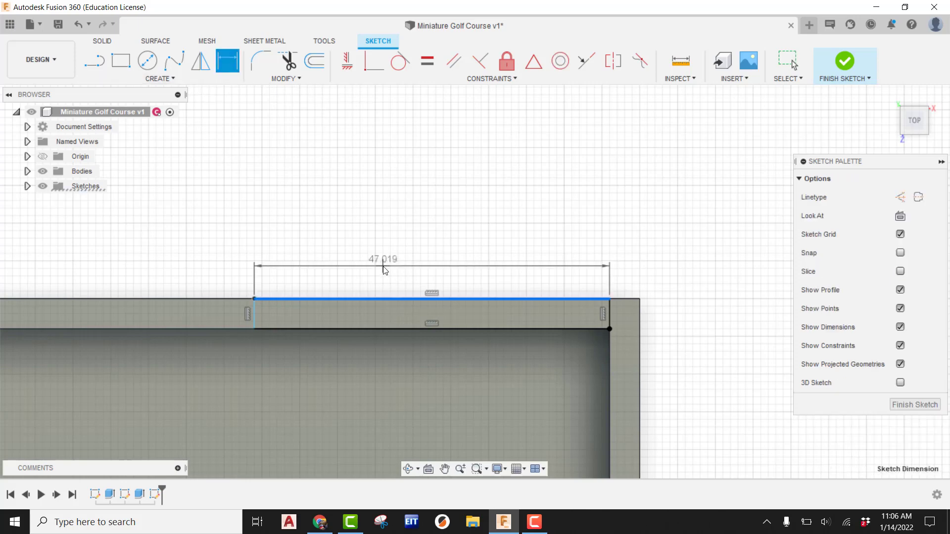
click(453, 270)
text(36)
key(Return)
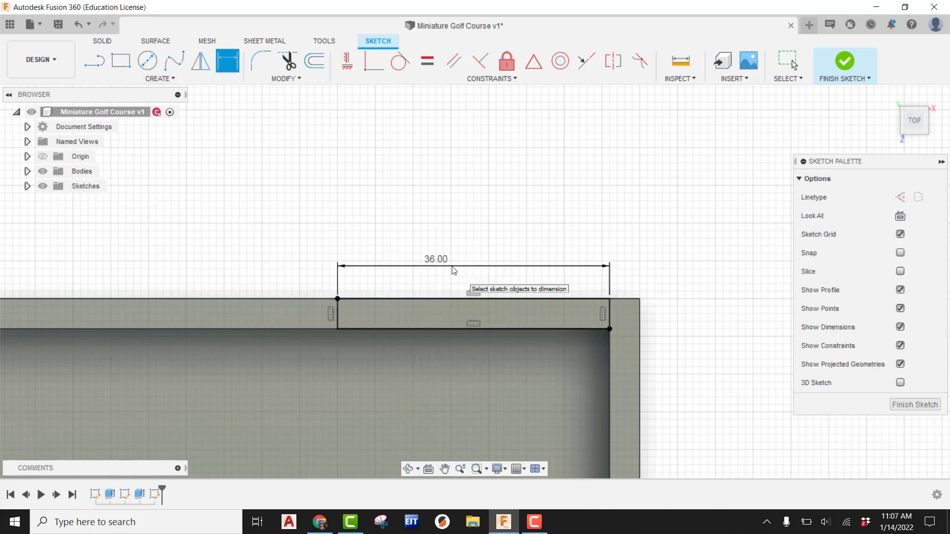
click(849, 62)
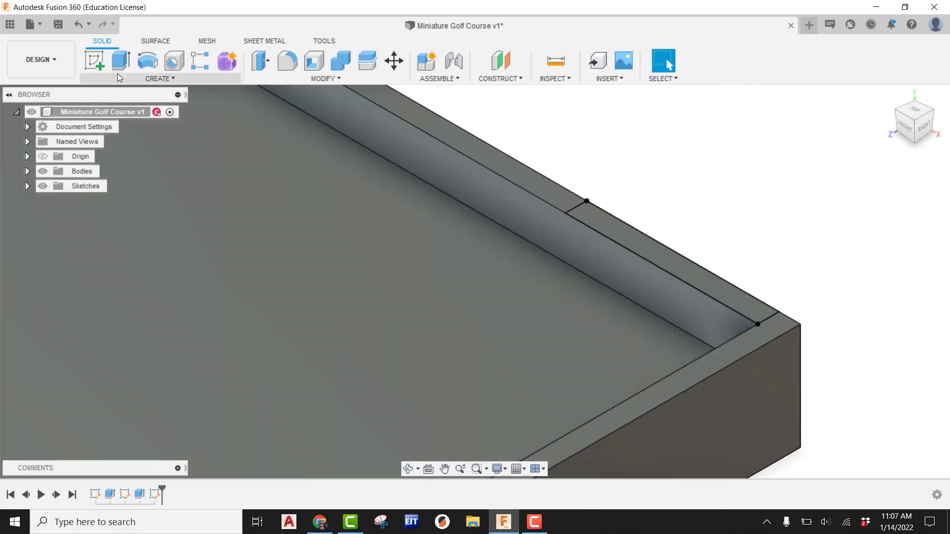
Extrude the 36 in rectangle downward as a cut through the wall to the slab's top, leaving an opening beside the corner.
key(e)
click(622, 230)
drag(671, 252, 674, 316)
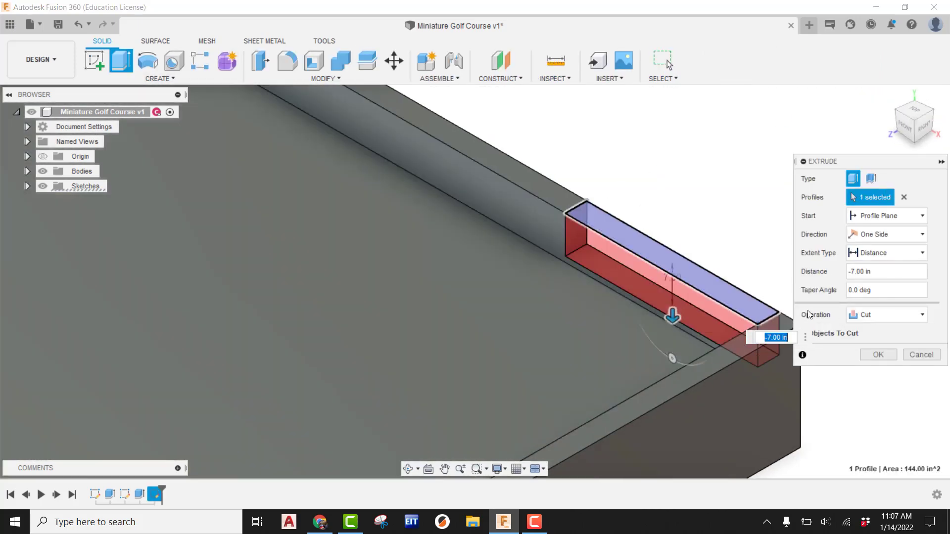
key(Tab)
text(-)
key(Return)
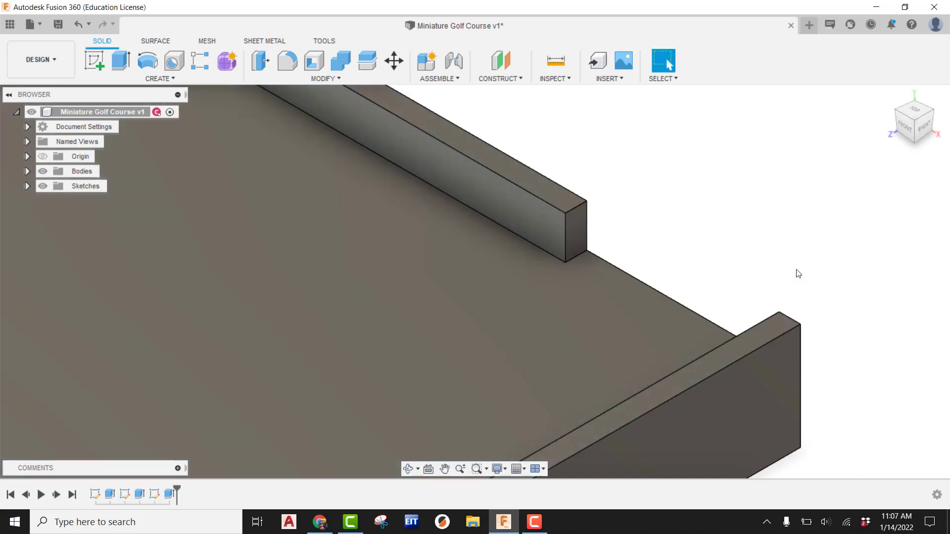
scroll(659, 269, down, 8)
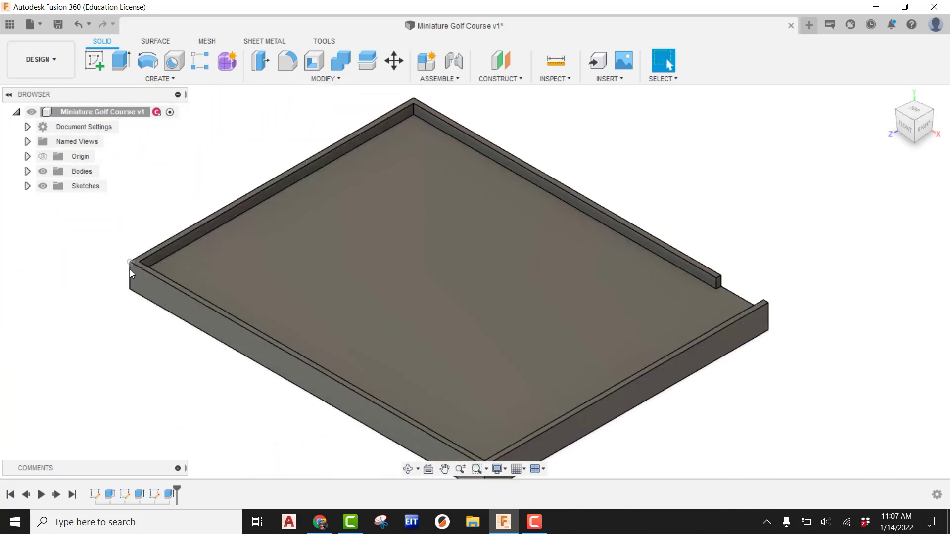
Measure the length of the slab's bottom outer edge on the long side opposite the existing opening.
scroll(130, 270, up, 4)
scroll(171, 279, down, 5)
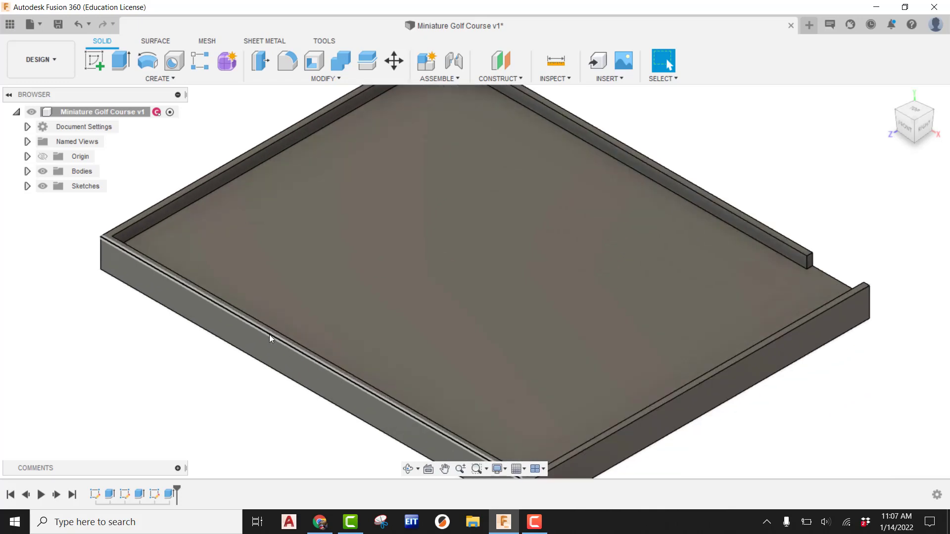
scroll(275, 335, up, 4)
scroll(273, 330, down, 3)
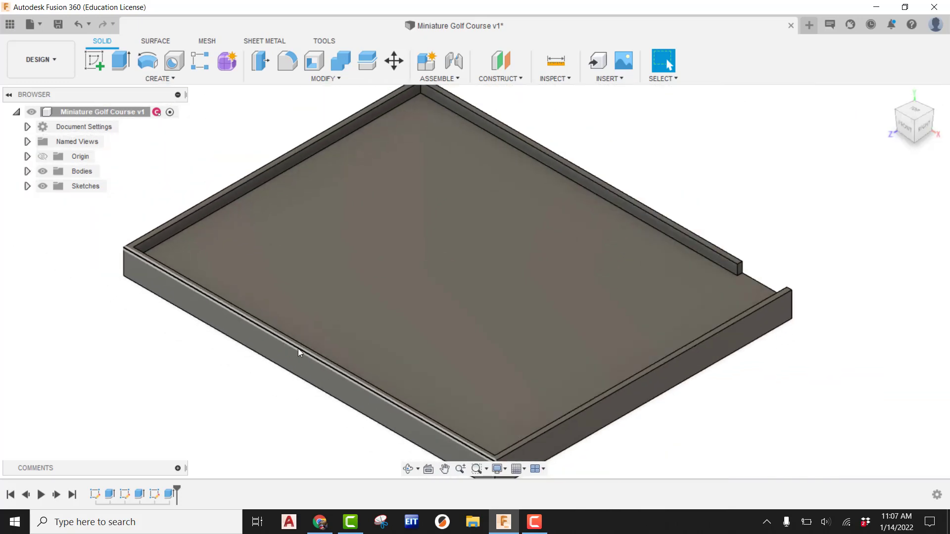
middle_drag(298, 349, 402, 285)
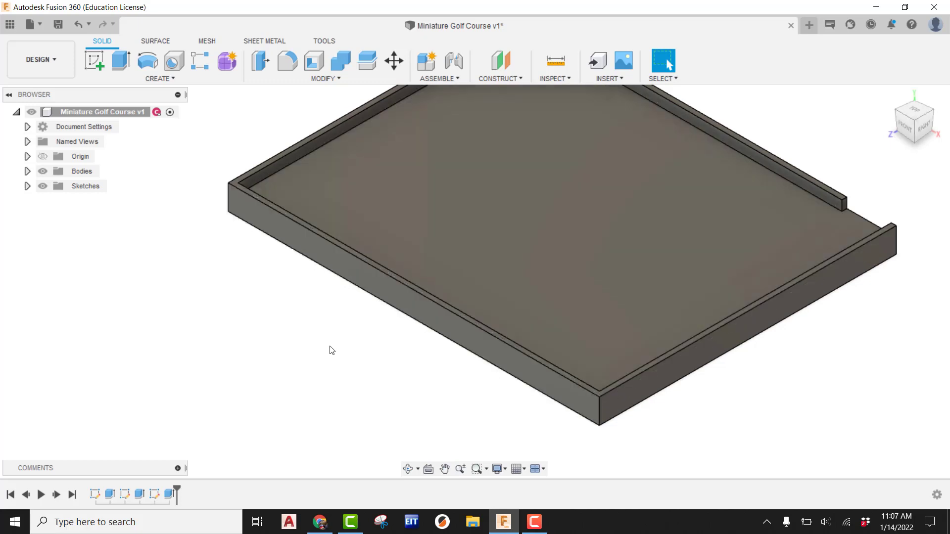
click(562, 59)
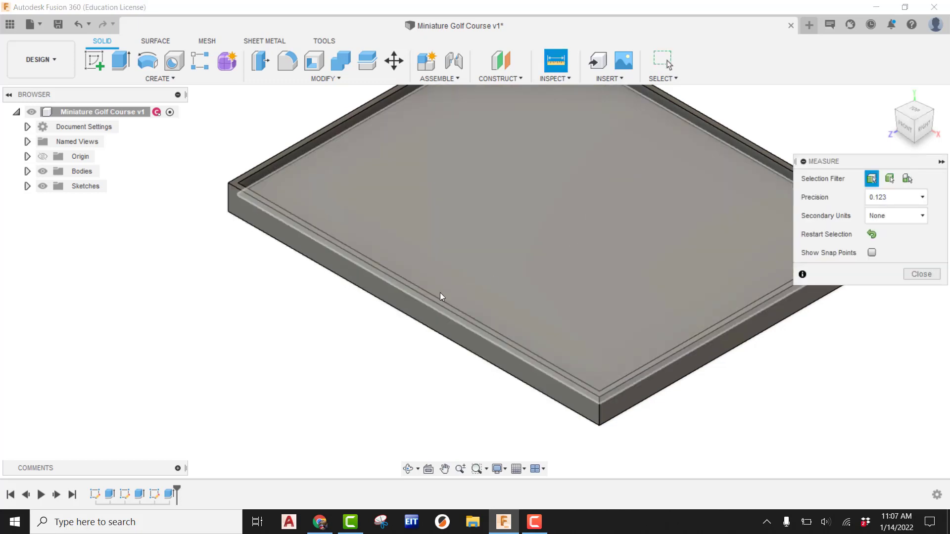
click(381, 300)
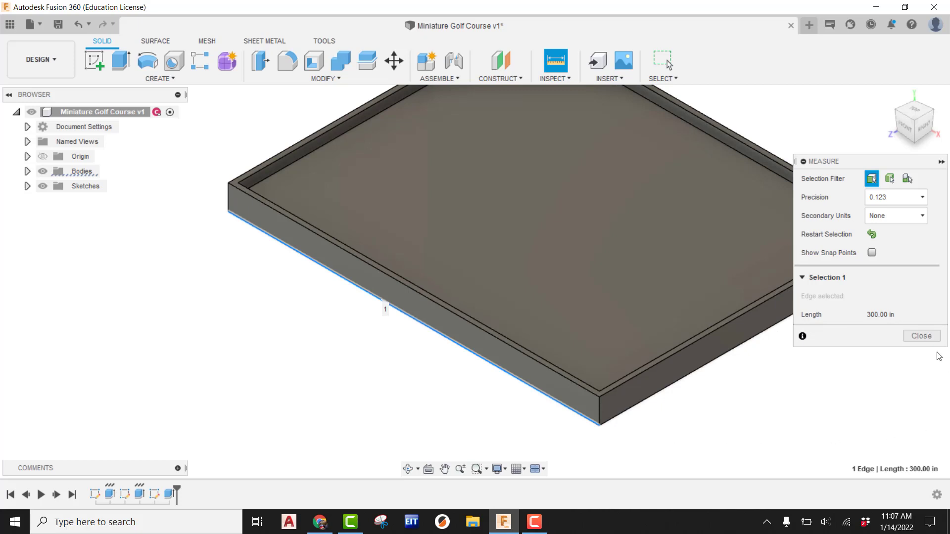
click(921, 336)
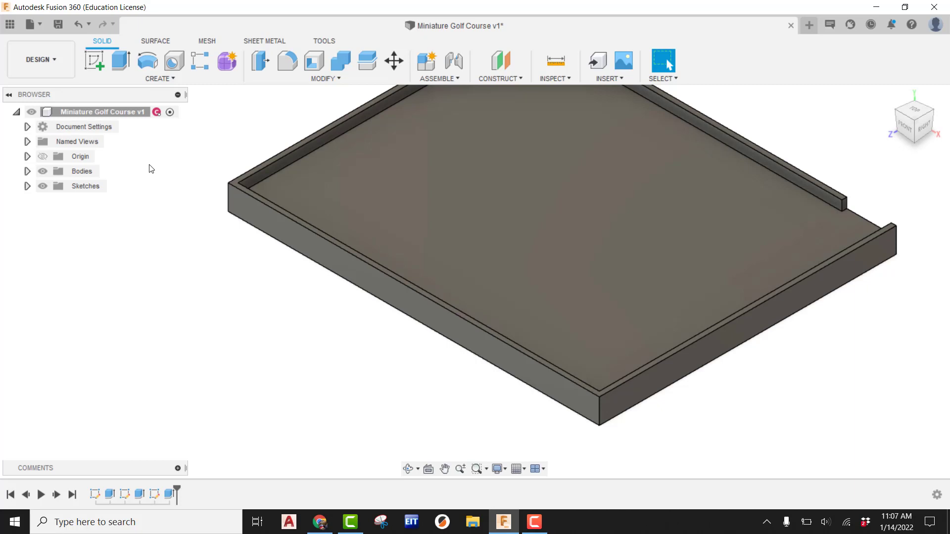
Switch to Calculator, subtract 36 from 300 and divide the result by 2, and return to Fusion 360.
key(XF86Calculator)
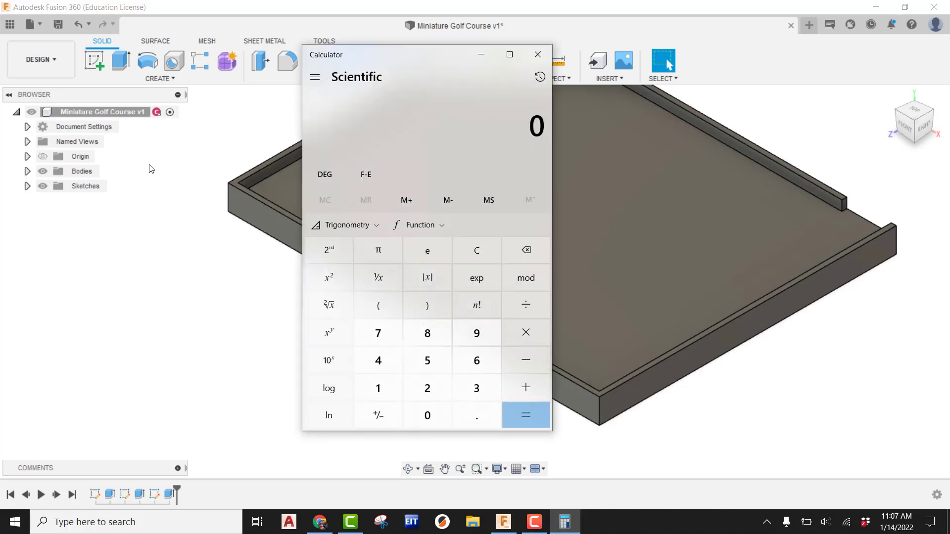
text(300)
key(minus)
text(36)
key(Return)
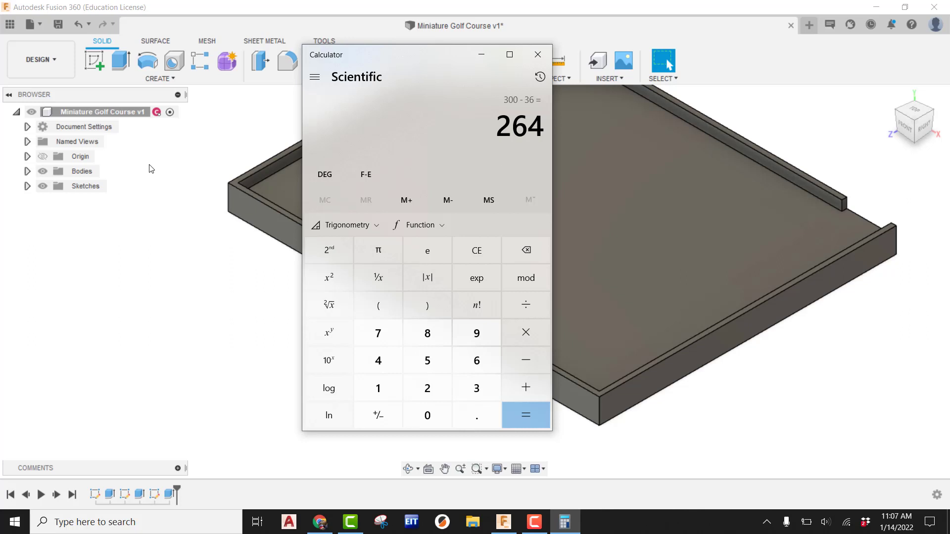
key(slash)
key(2)
key(Return)
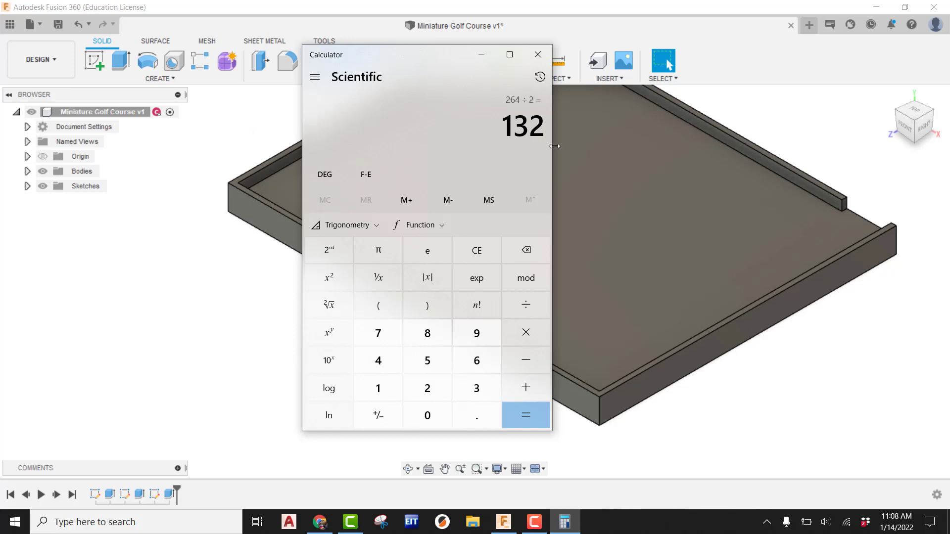
click(538, 54)
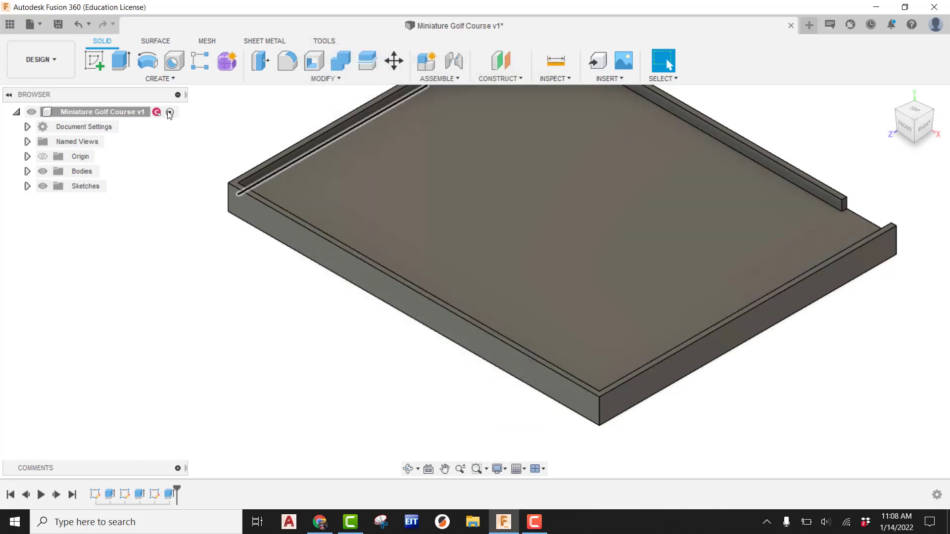
On the border wall's top face, sketch a rectangle across the wall's thickness near the middle of the uncut 300 in side.
click(94, 62)
scroll(376, 313, up, 5)
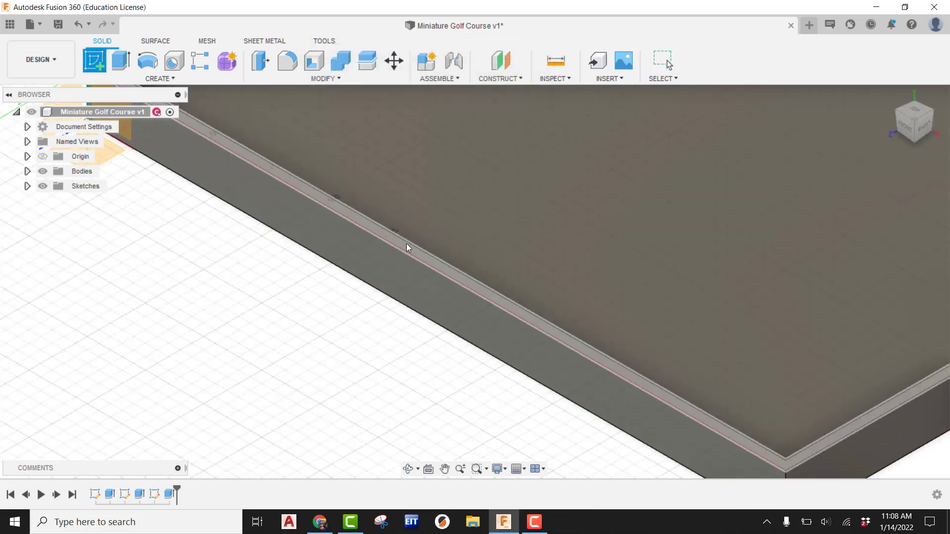
click(408, 246)
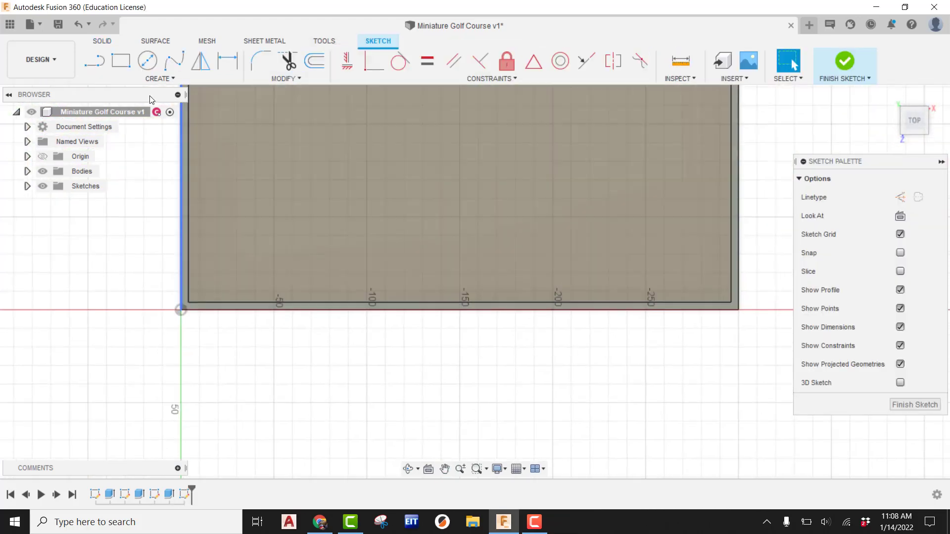
click(121, 61)
scroll(451, 333, up, 4)
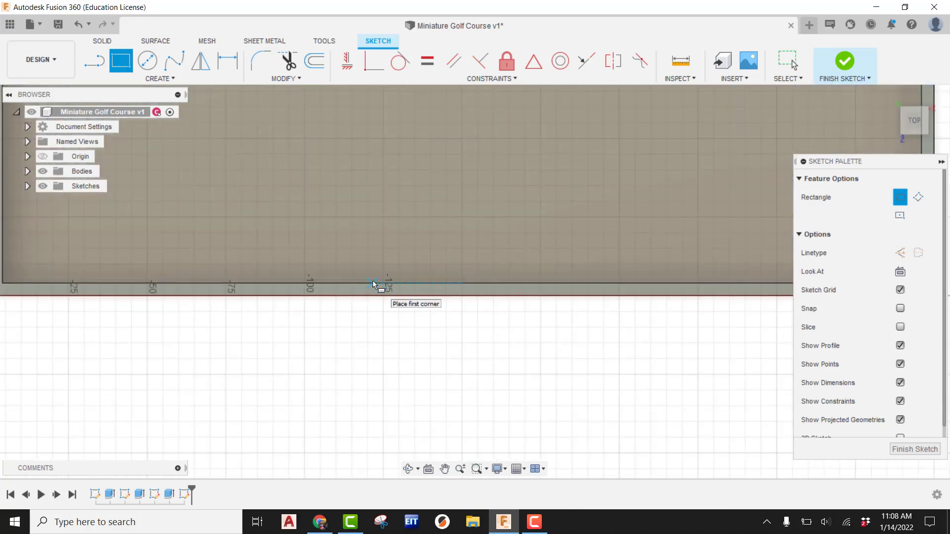
click(373, 283)
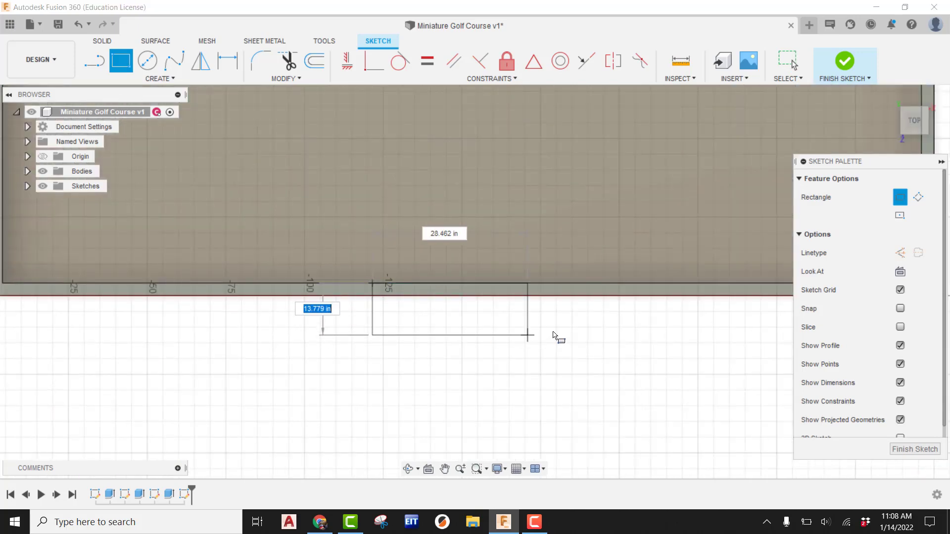
click(546, 296)
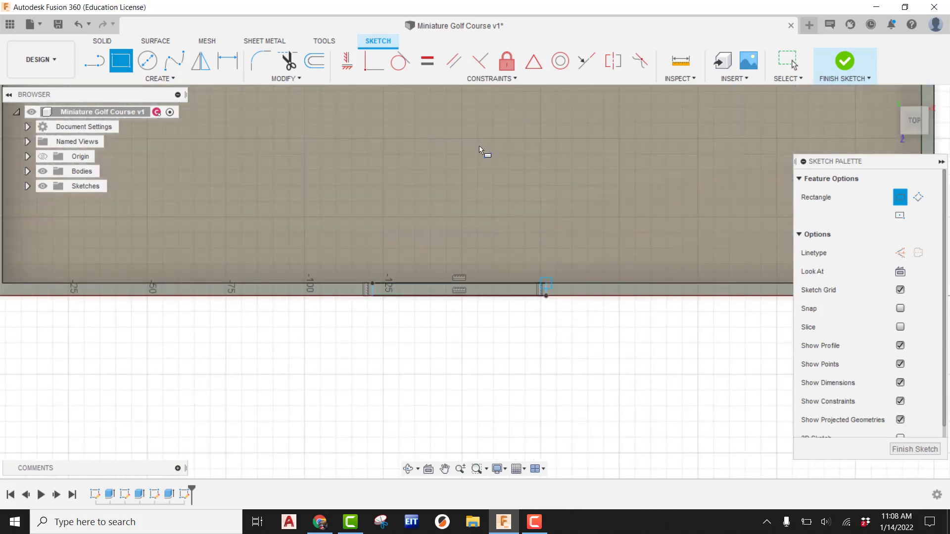
Dimension the new rectangle's length along the wall as 36 in.
click(228, 61)
click(468, 280)
click(476, 246)
text(36)
key(Return)
scroll(548, 257, down, 3)
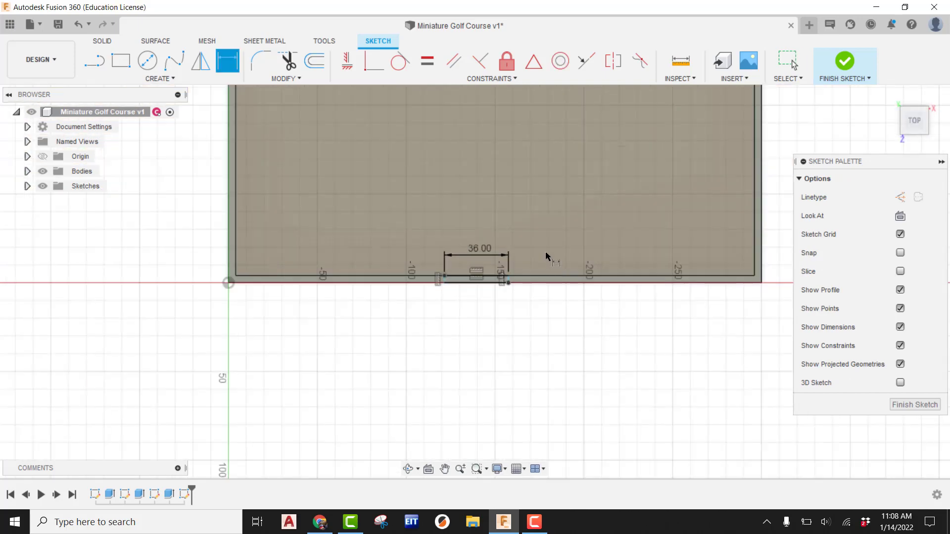
Dimension the rectangle's near end 132 in from the outer corner at the origin and finish the sketch.
middle_drag(547, 257, 454, 227)
scroll(493, 294, up, 3)
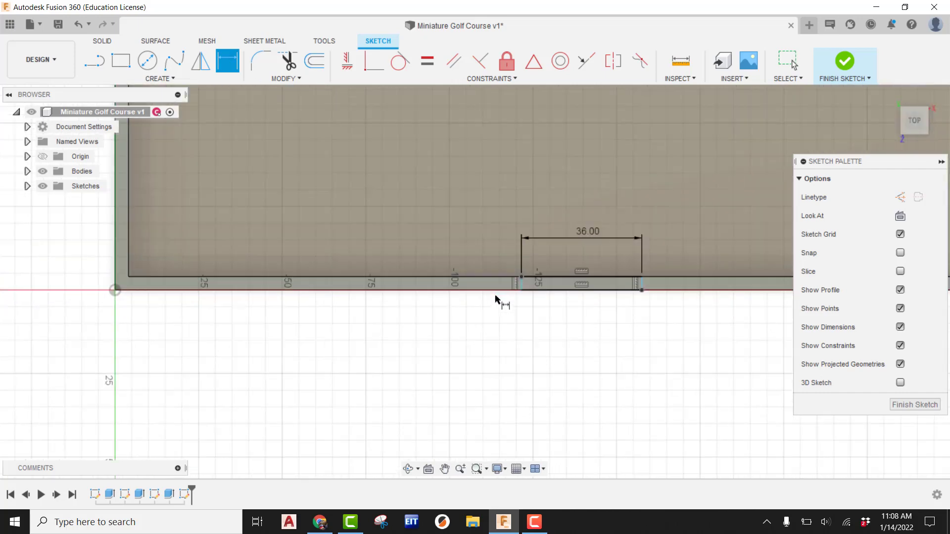
click(522, 291)
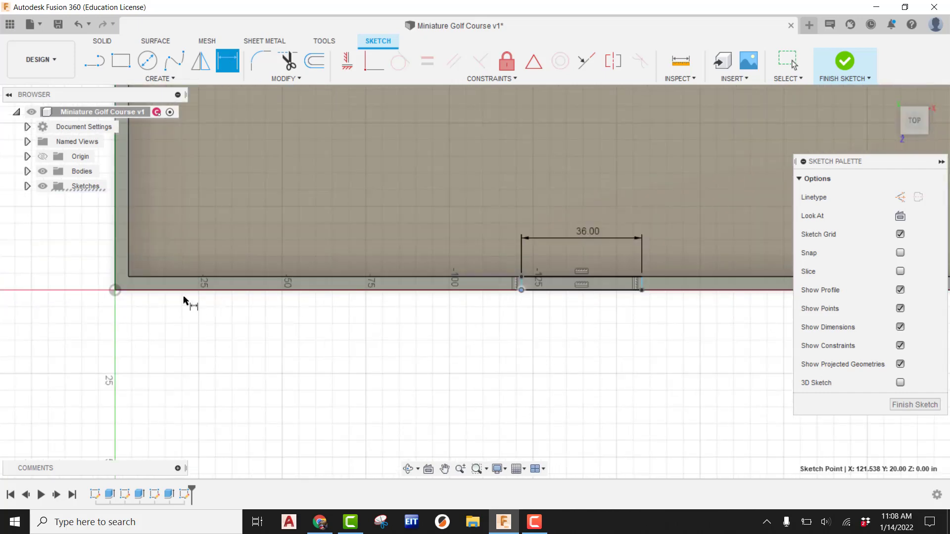
click(115, 290)
click(186, 360)
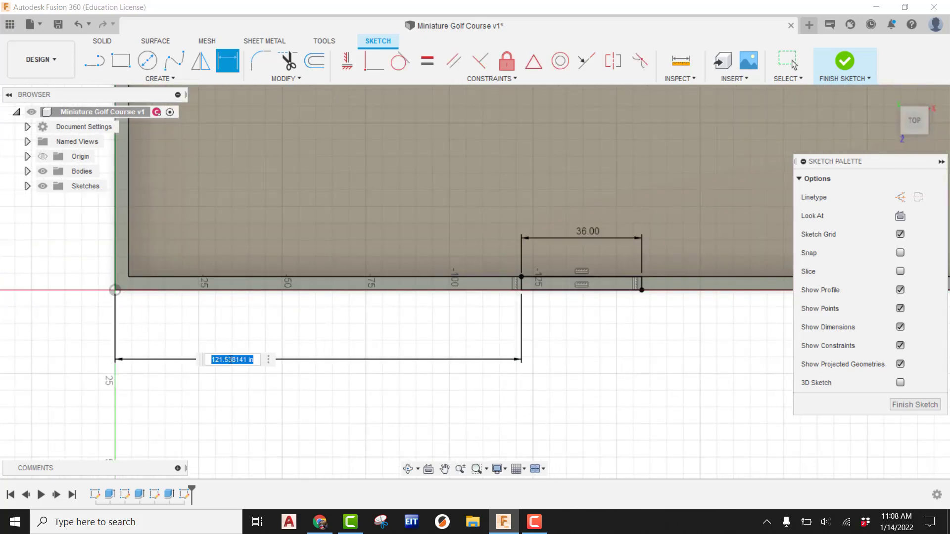
text(132)
key(Return)
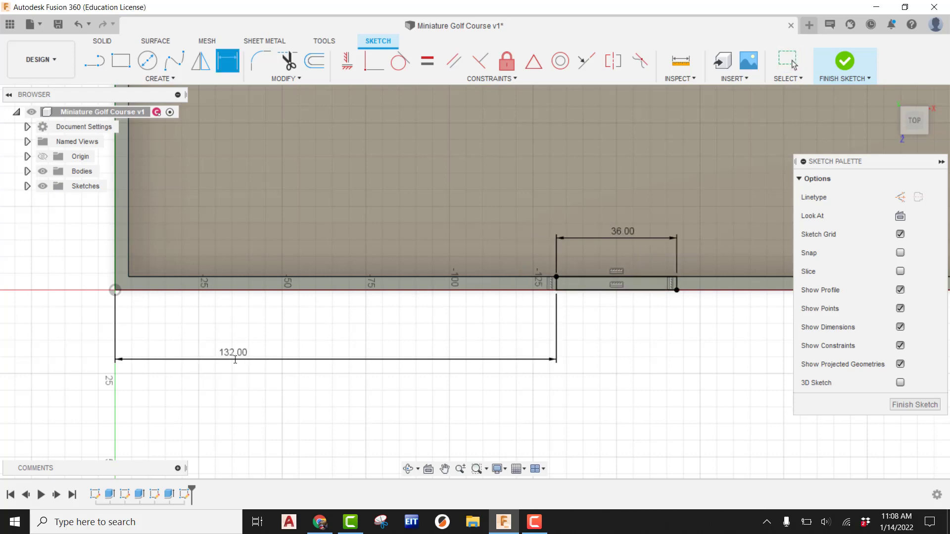
scroll(430, 277, down, 5)
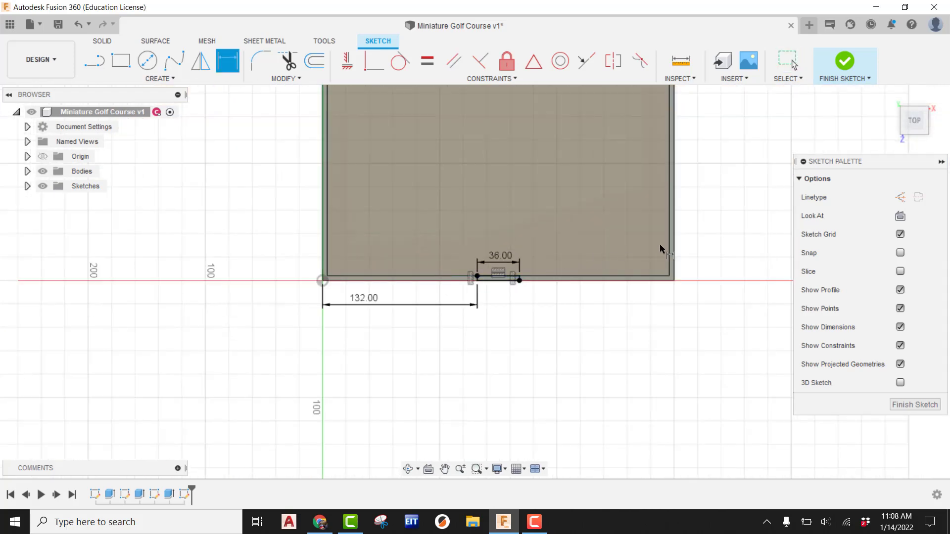
click(824, 80)
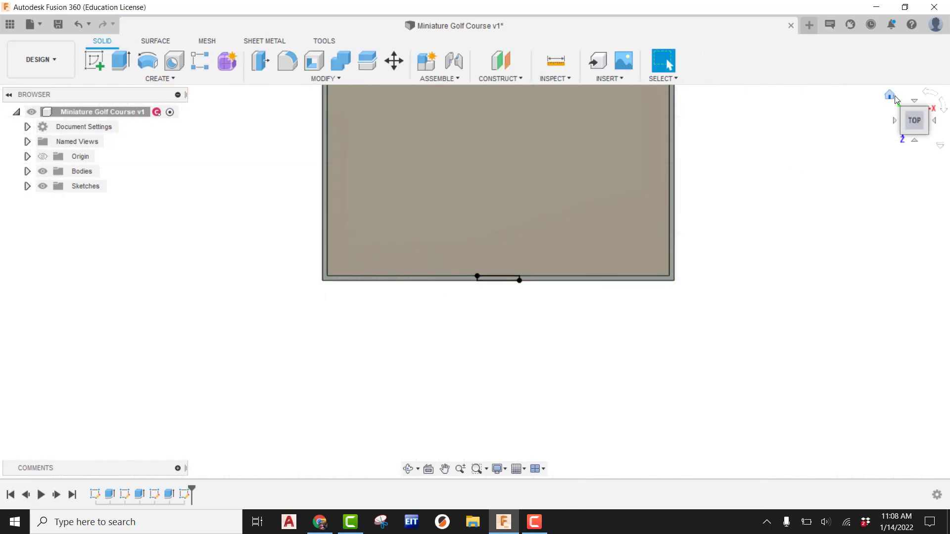
Extrude the 36 in rectangle -8 in as a cut through the border wall, and save the design.
click(890, 96)
key(e)
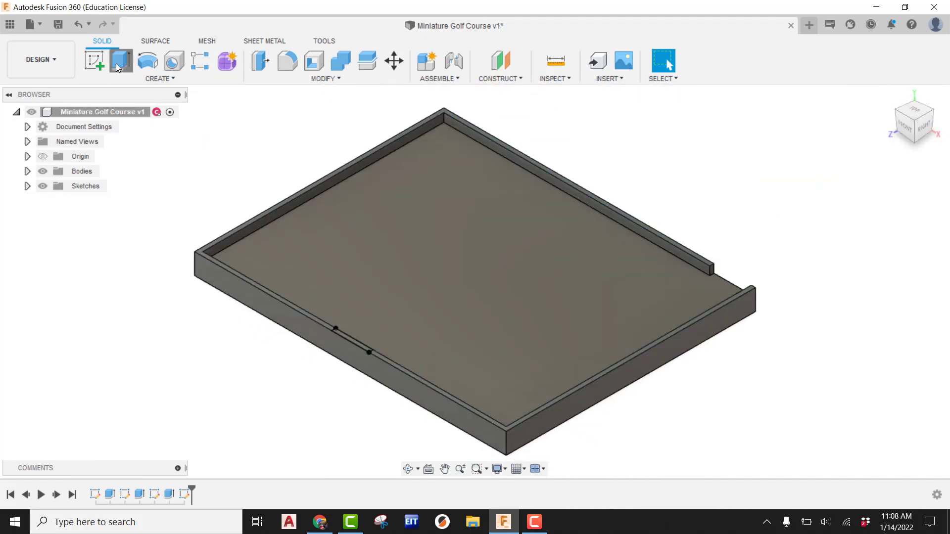
scroll(328, 372, up, 8)
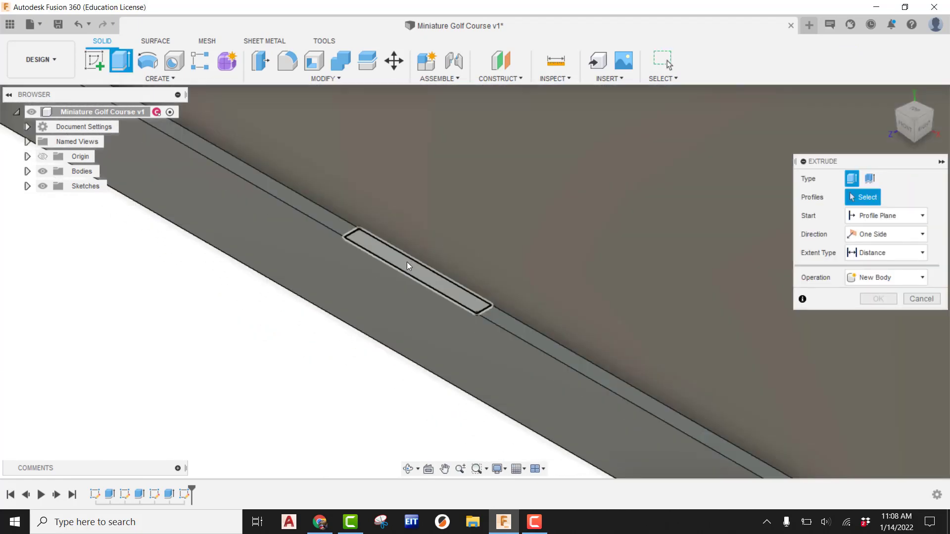
click(418, 260)
drag(420, 260, 419, 320)
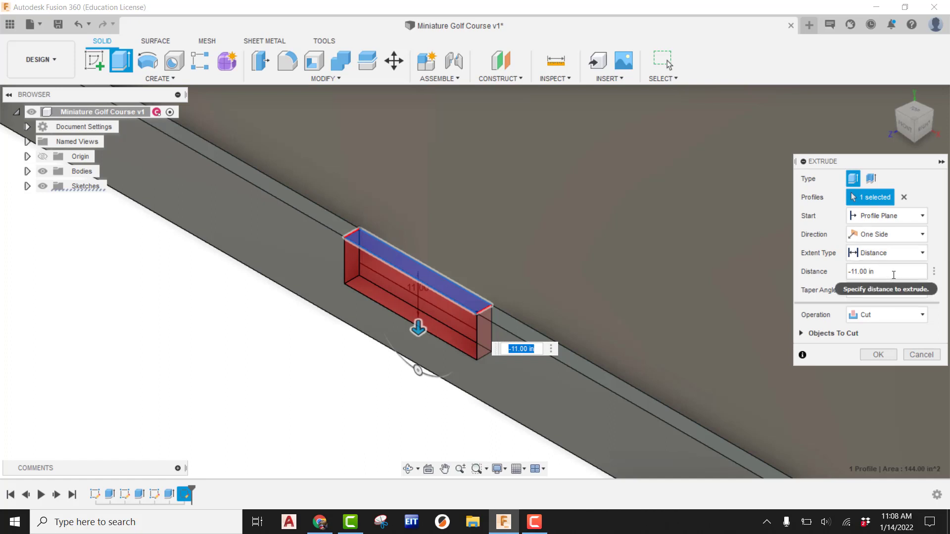
text(-8)
key(Return)
scroll(644, 277, down, 10)
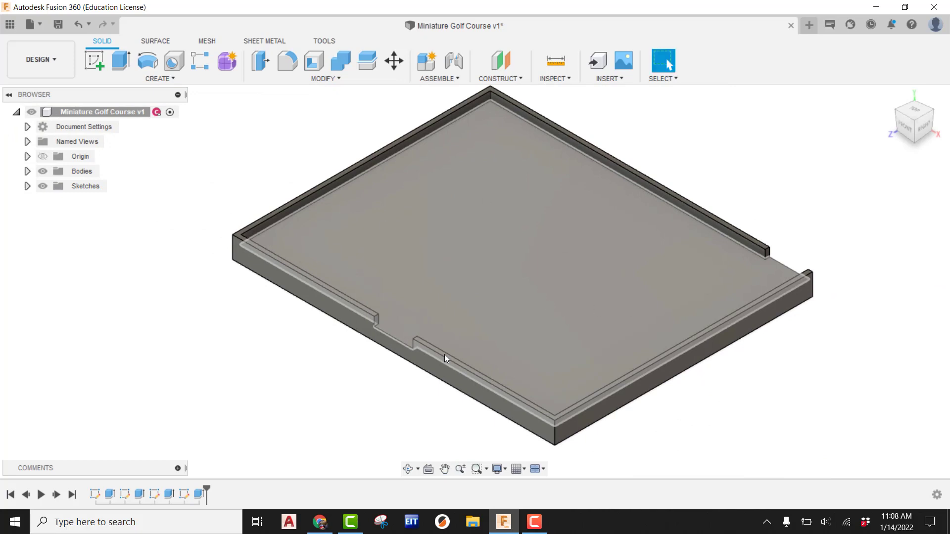
click(58, 24)
click(489, 278)
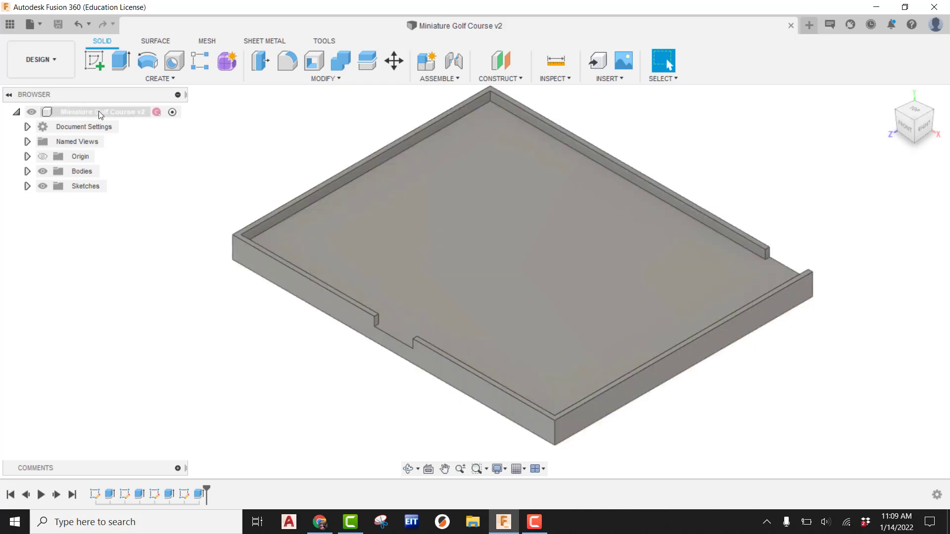
right_click(108, 112)
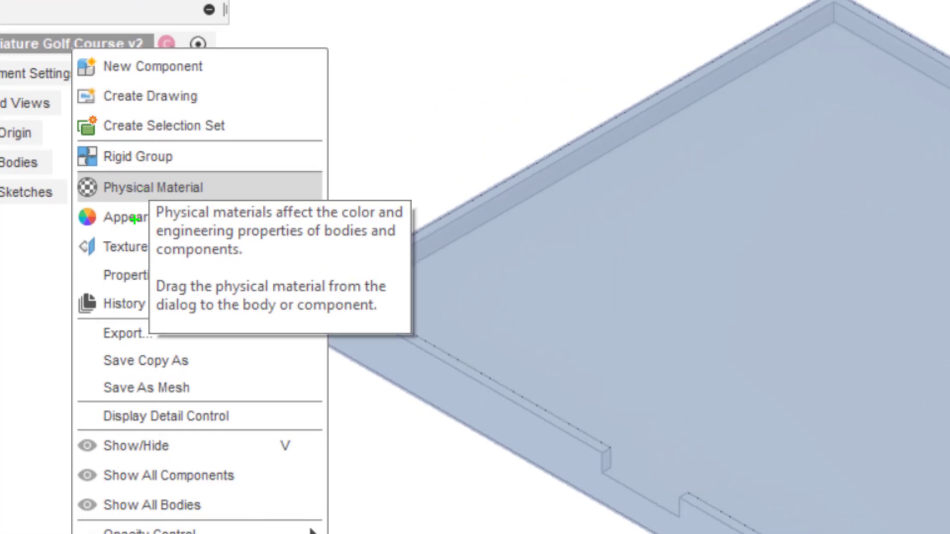
mouse_move(76, 175)
mouse_down()
mouse_move(163, 204)
mouse_move(241, 202)
mouse_up()
mouse_move(132, 171)
mouse_down()
mouse_move(181, 196)
mouse_move(138, 197)
mouse_up()
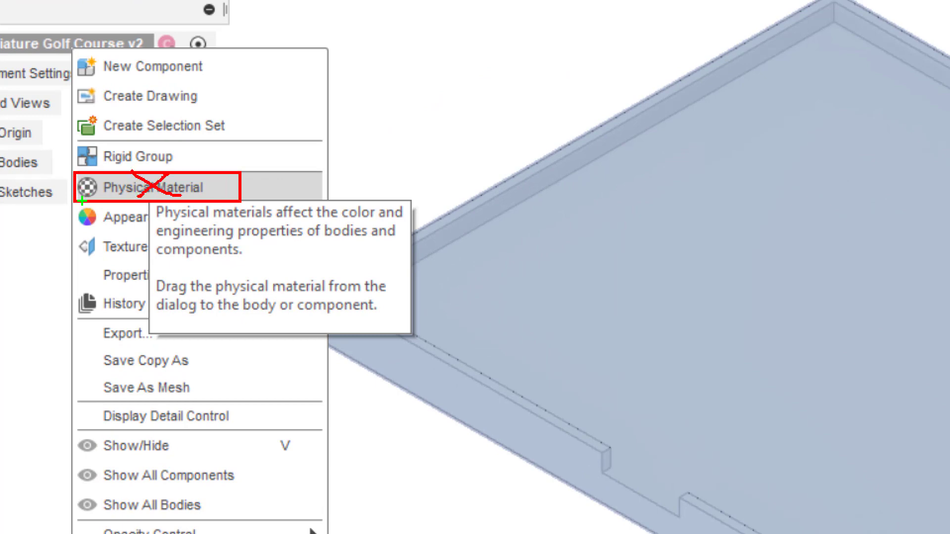
drag(75, 206, 212, 240)
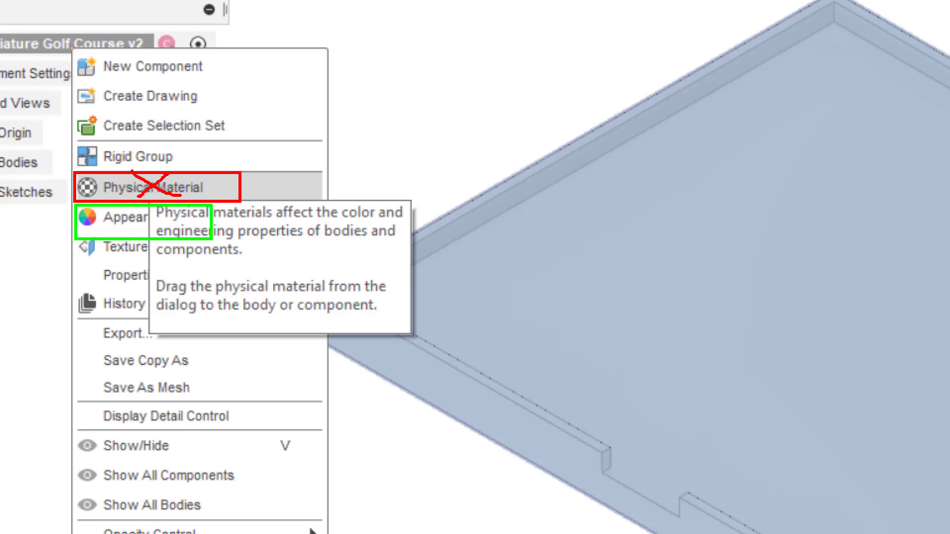
mouse_move(370, 98)
mouse_down()
mouse_move(341, 161)
mouse_move(234, 216)
mouse_up()
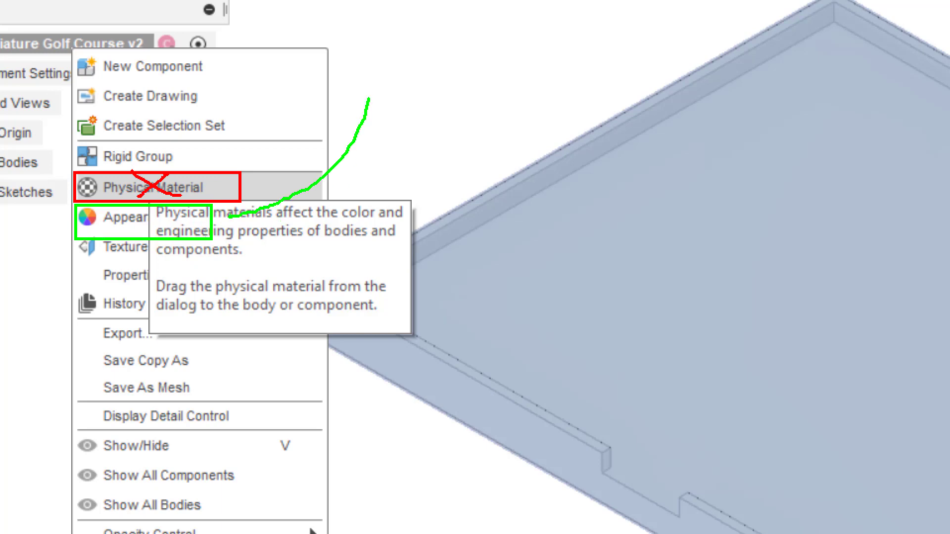
key(Escape)
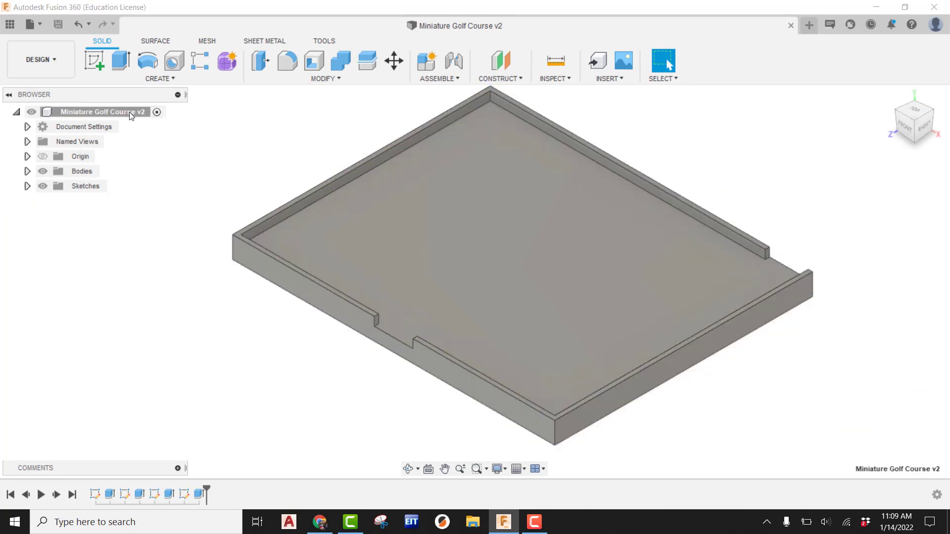
Open the appearance settings for the whole design and browse the paint library to the rough powder coats.
right_click(129, 112)
click(154, 204)
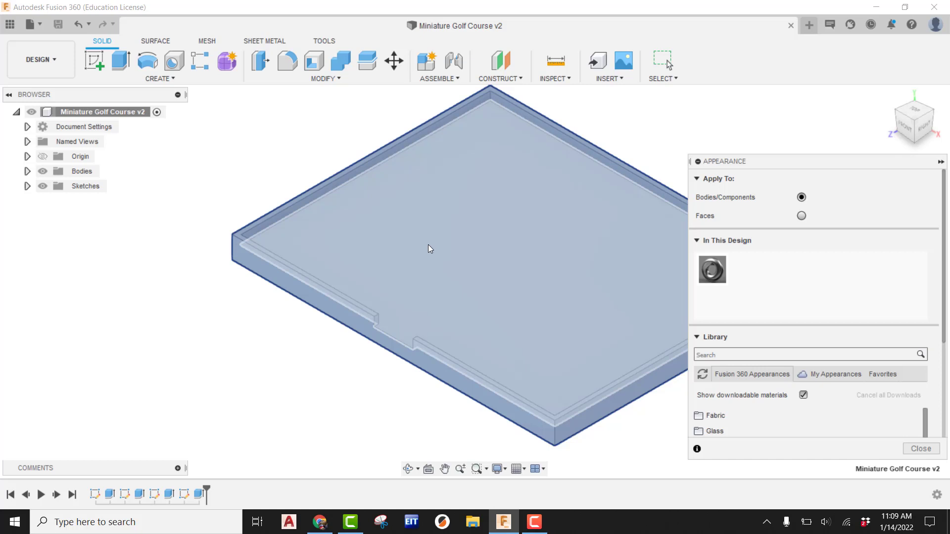
scroll(766, 410, down, 5)
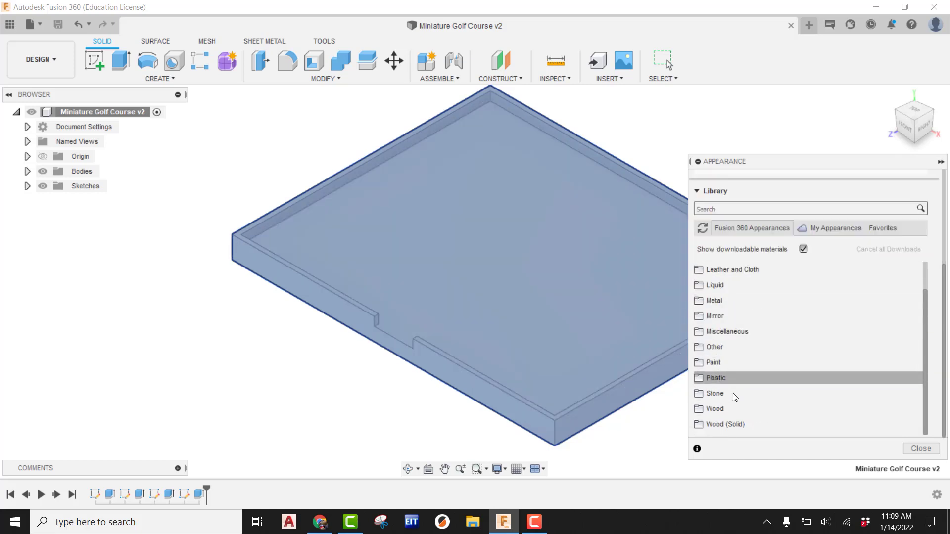
click(718, 361)
scroll(735, 344, down, 3)
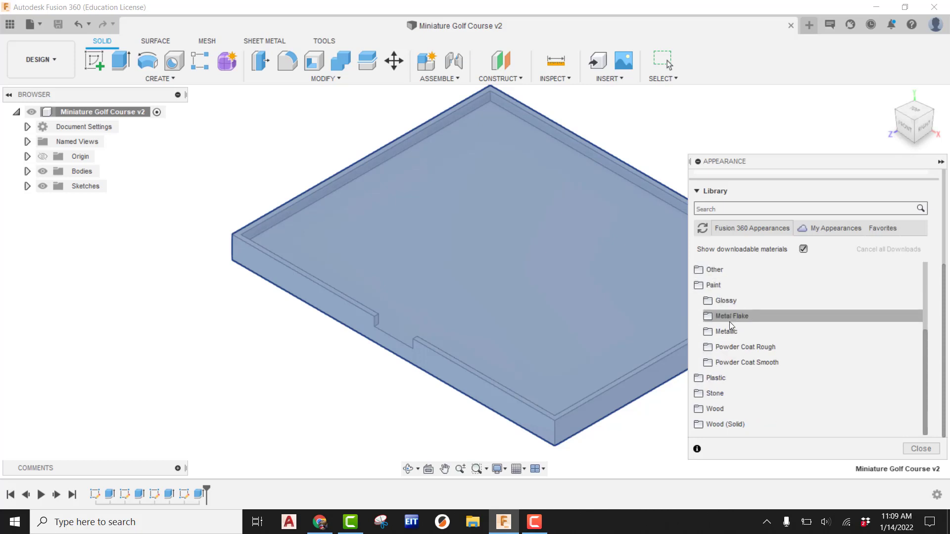
click(736, 348)
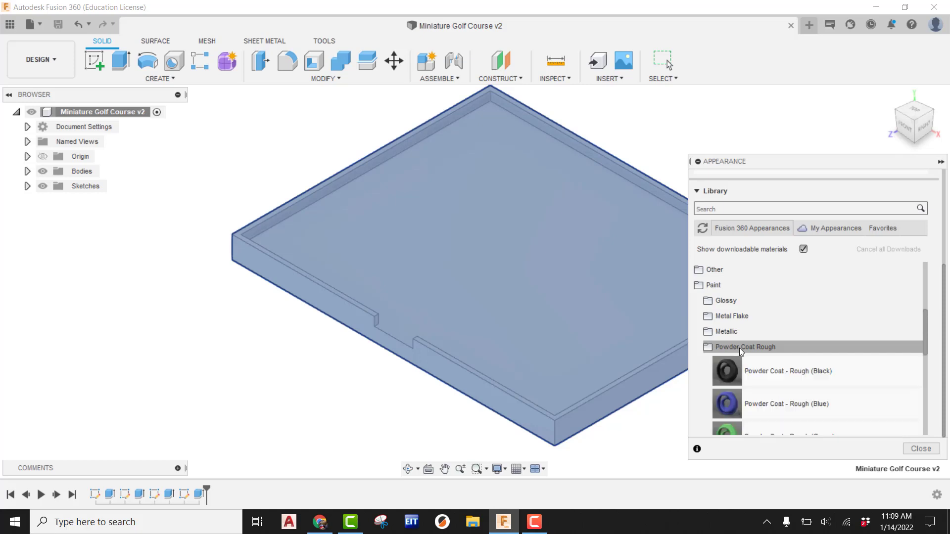
scroll(739, 349, down, 3)
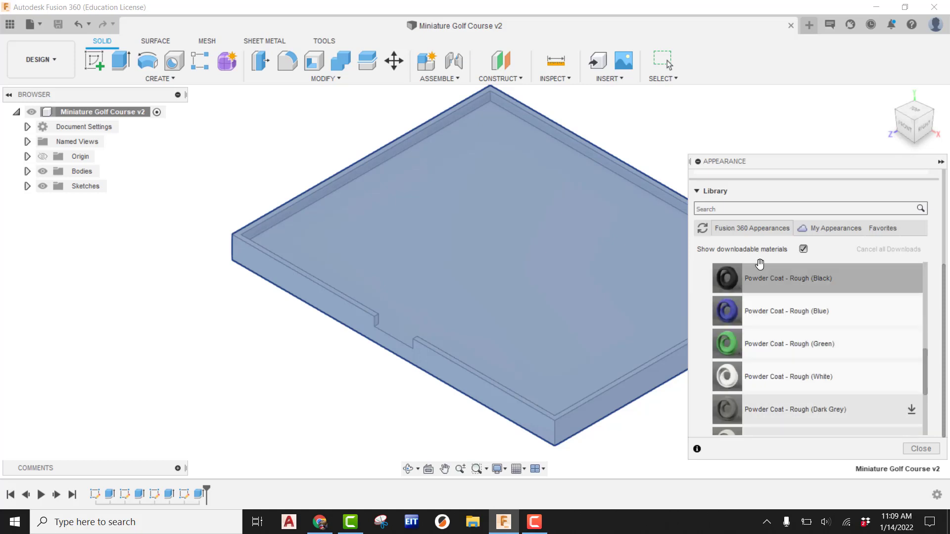
Apply the Powder Coat - Rough (Green) appearance to the entire course body, using the bodies/components option.
click(762, 272)
click(801, 216)
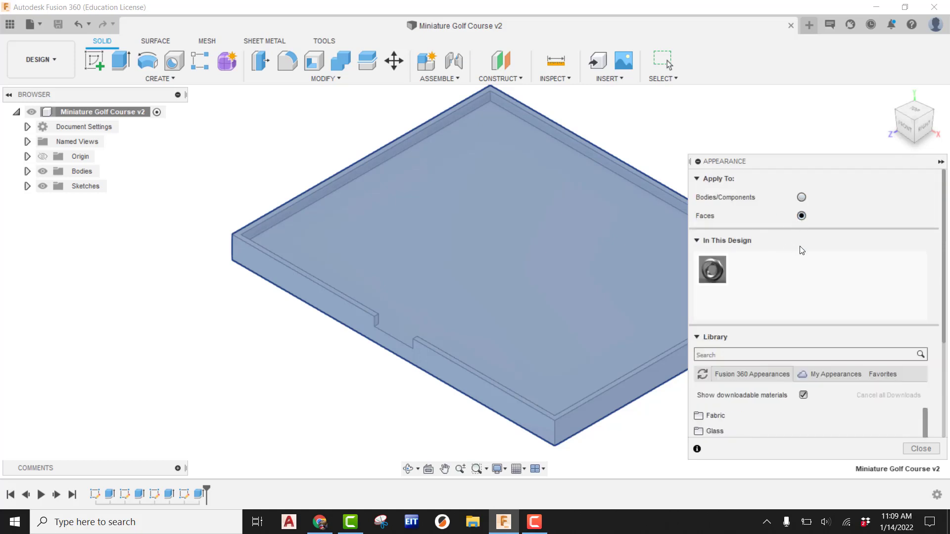
click(802, 197)
scroll(759, 309, down, 3)
scroll(765, 335, down, 1)
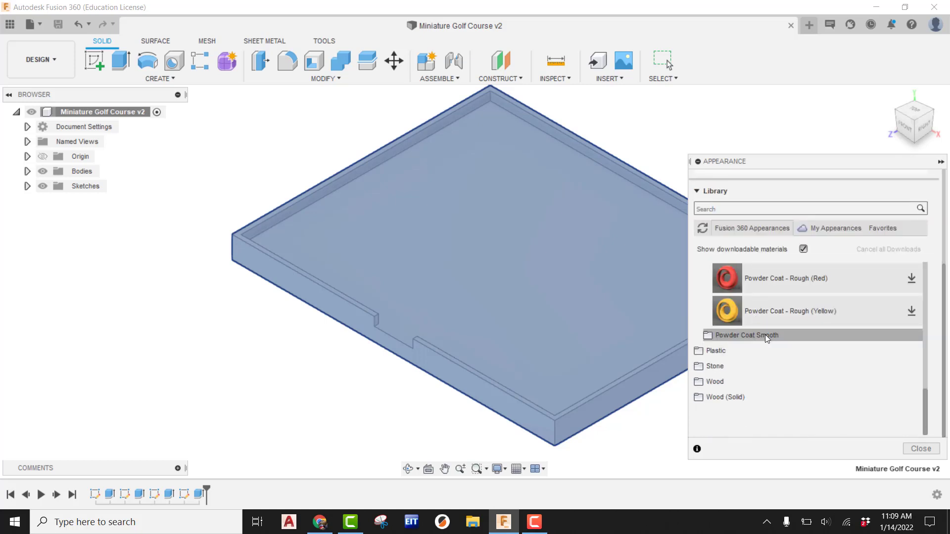
scroll(766, 335, up, 5)
drag(784, 338, 550, 229)
drag(767, 339, 575, 221)
drag(623, 290, 623, 290)
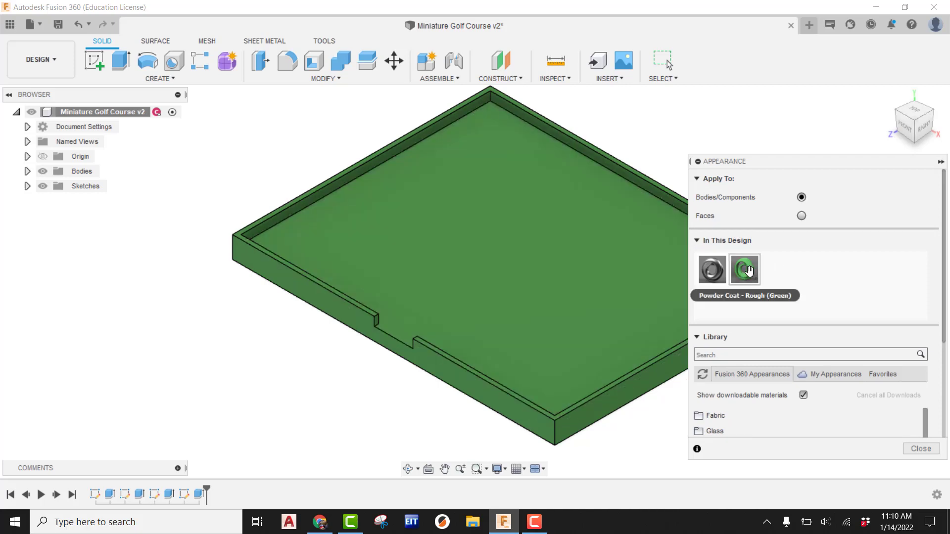
Rename the green appearance FAIRWAY and darken its color to RGB 69, 129, 69.
right_click(746, 269)
click(770, 278)
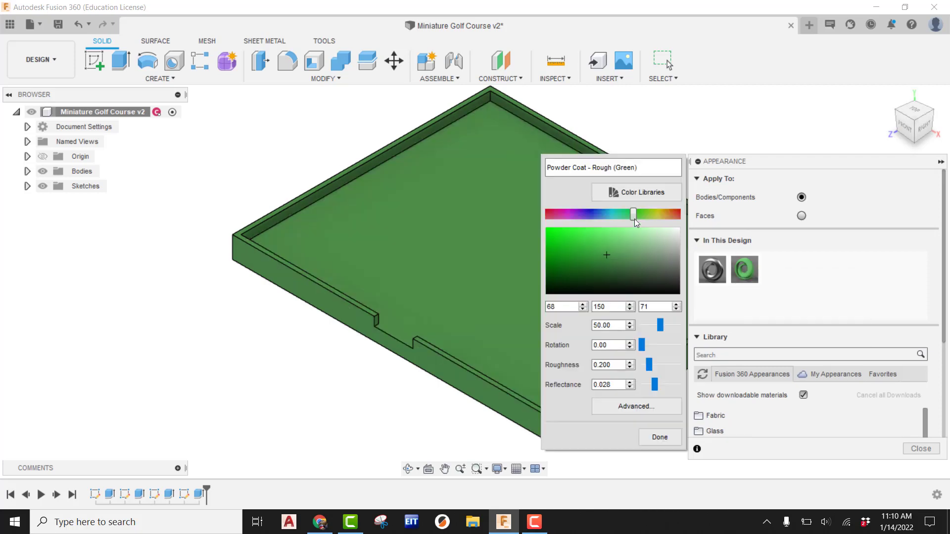
drag(639, 168, 537, 166)
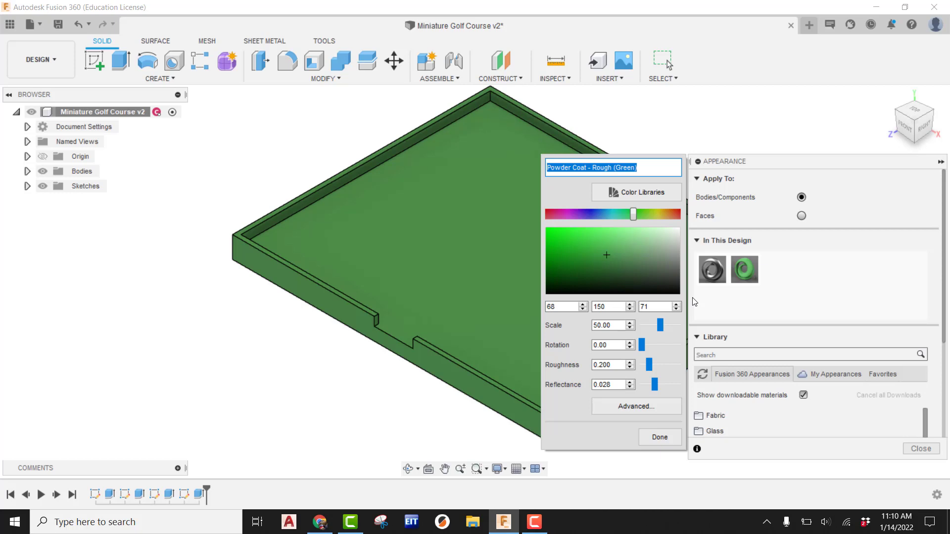
text(FAIRWAY)
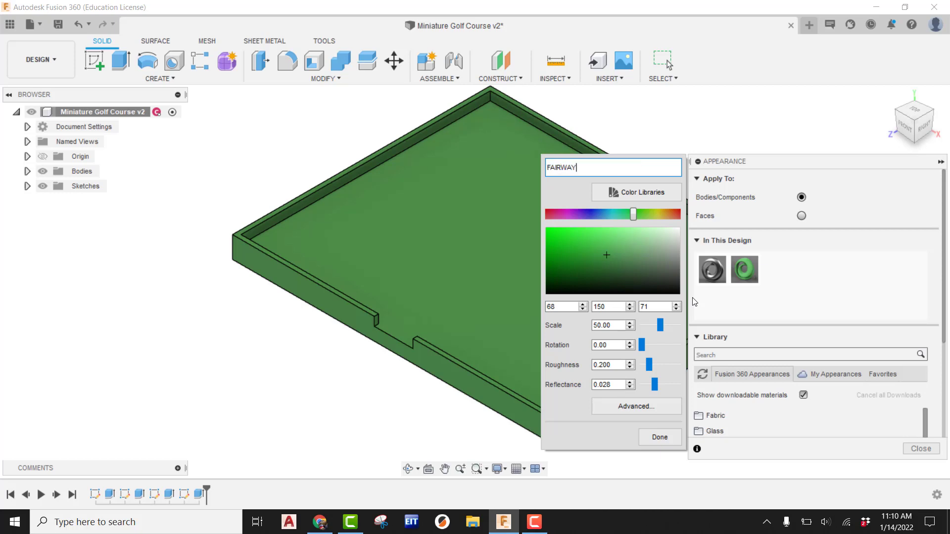
drag(634, 216, 635, 217)
drag(610, 253, 617, 260)
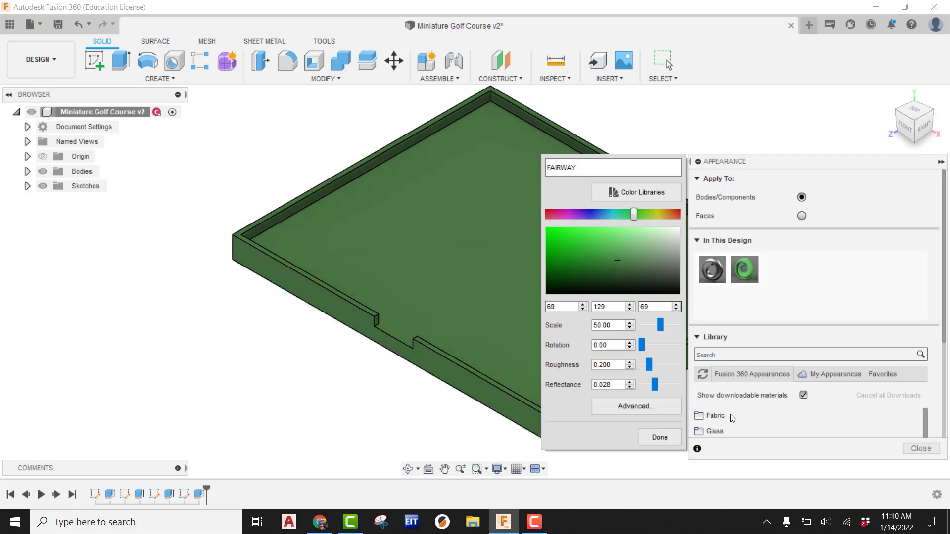
click(657, 437)
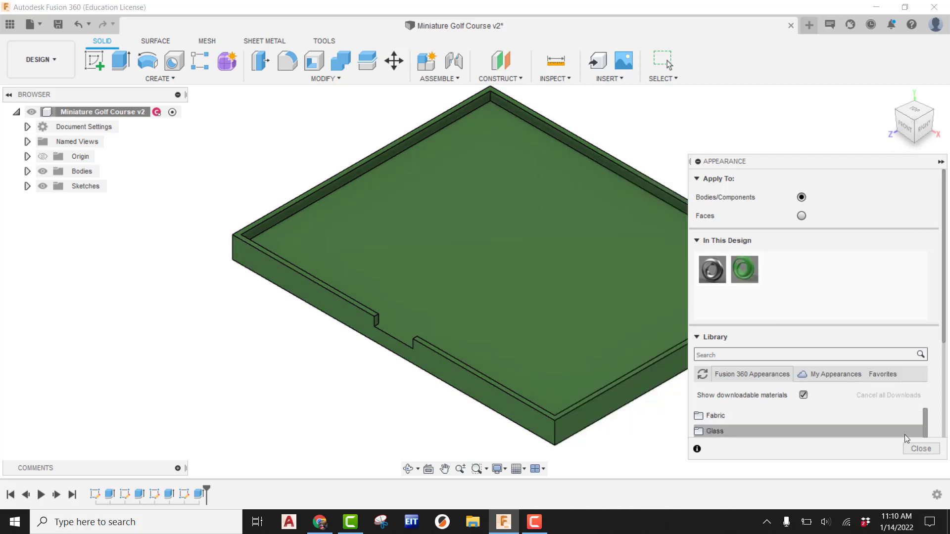
click(915, 450)
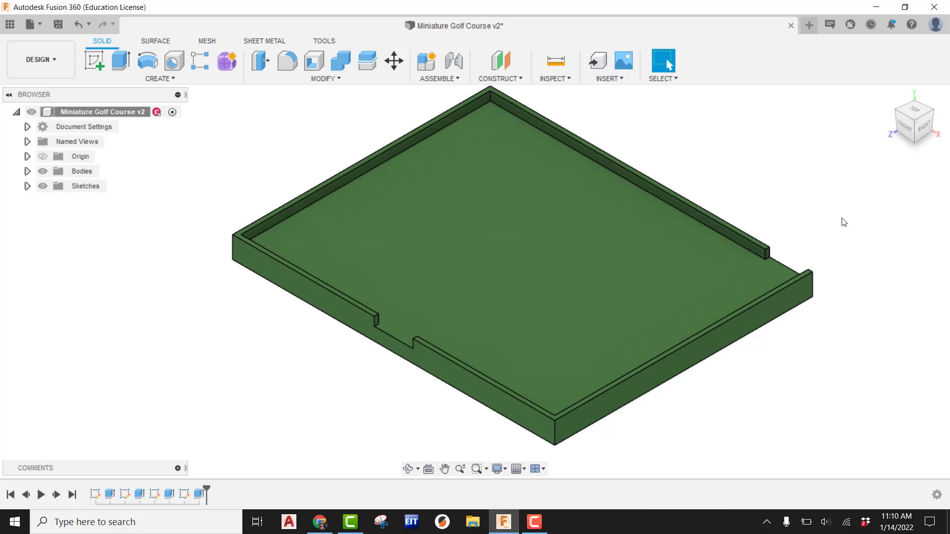
On the course floor, sketch a closed nine-point spline blob between the origin corner and the opening in the near 300 in wall.
click(914, 110)
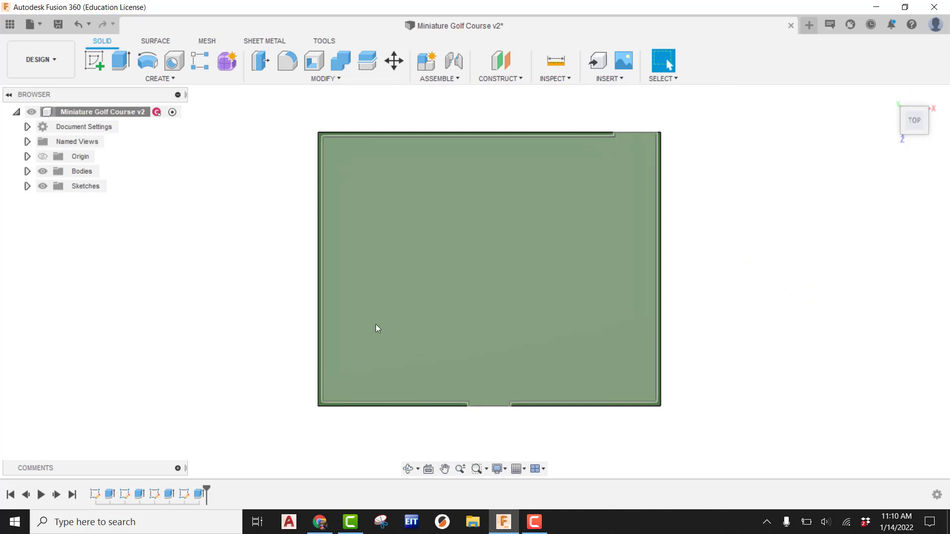
click(887, 91)
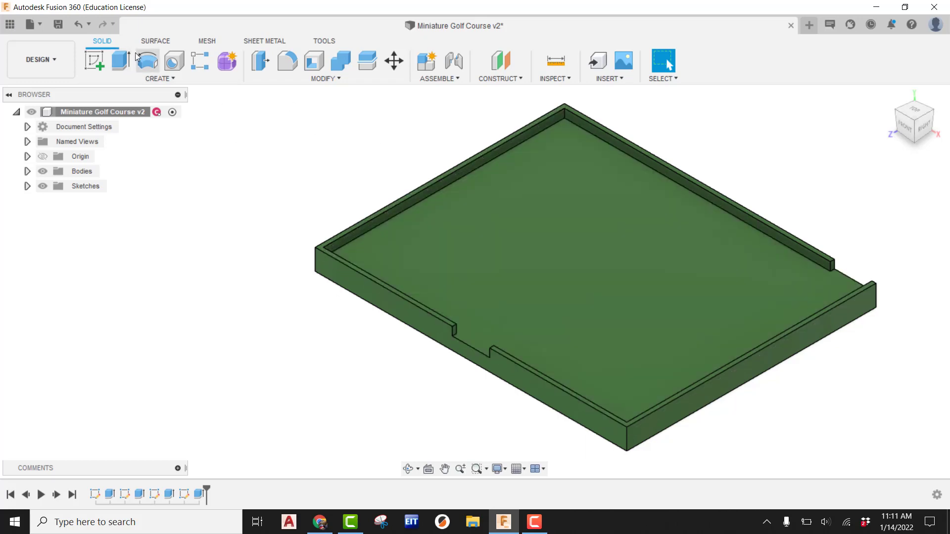
click(99, 58)
click(556, 249)
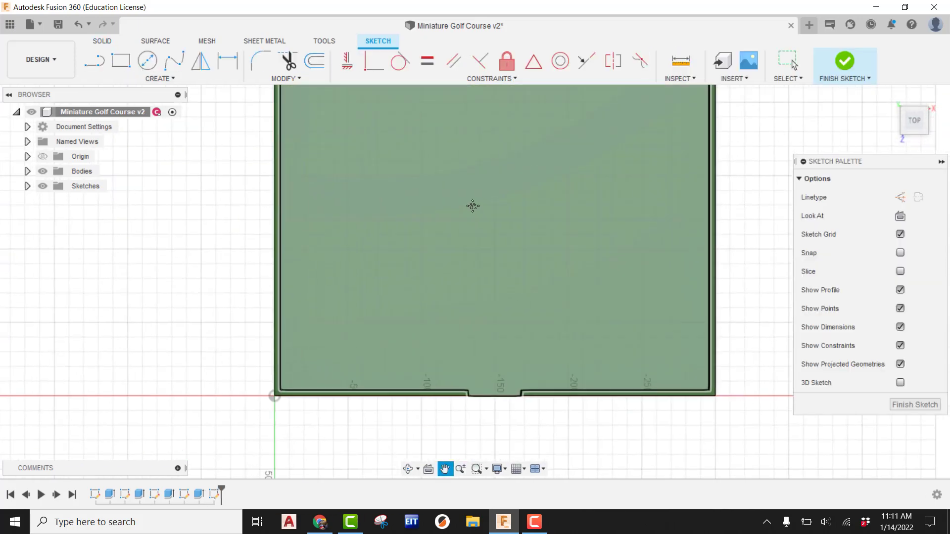
click(175, 61)
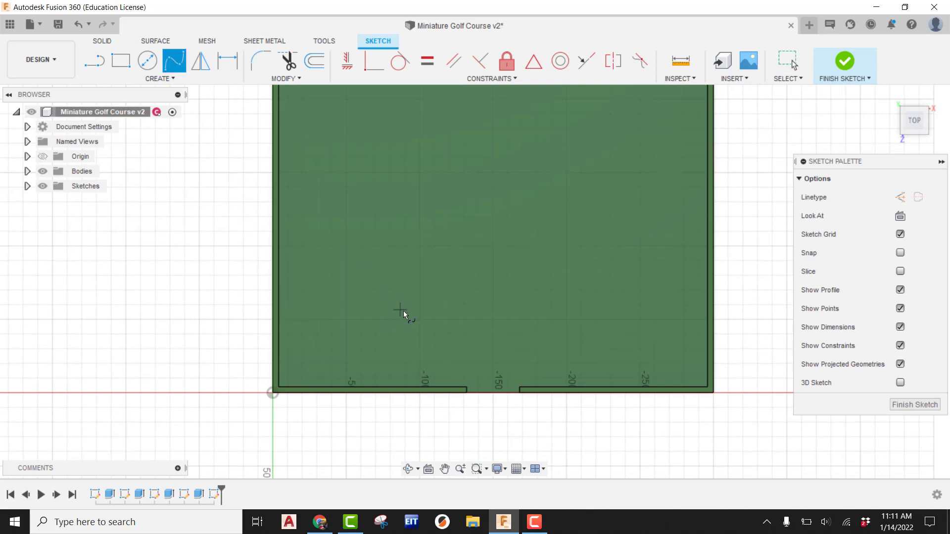
click(390, 293)
click(345, 294)
click(308, 296)
click(297, 336)
click(320, 365)
click(378, 370)
click(425, 355)
click(437, 325)
click(425, 315)
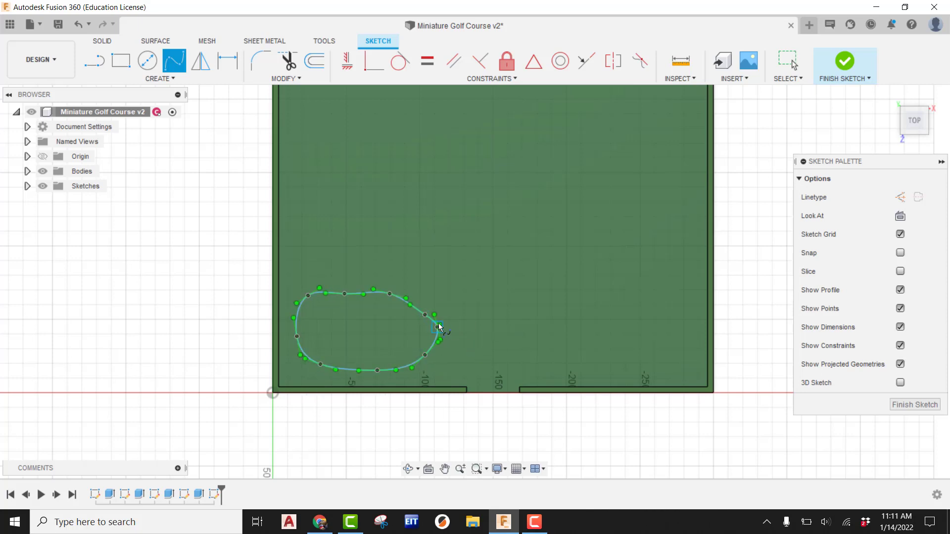
key(Escape)
Reshape the spline into a kidney-shaped green by pulling one upper point inward and its neighbors outward, and finish the sketch.
scroll(412, 324, up, 3)
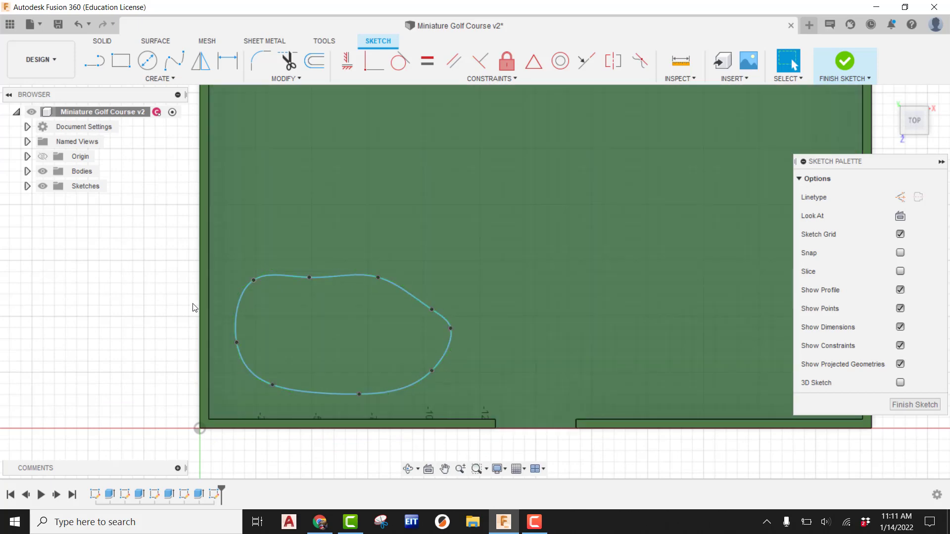
scroll(267, 297, up, 1)
drag(314, 274, 322, 290)
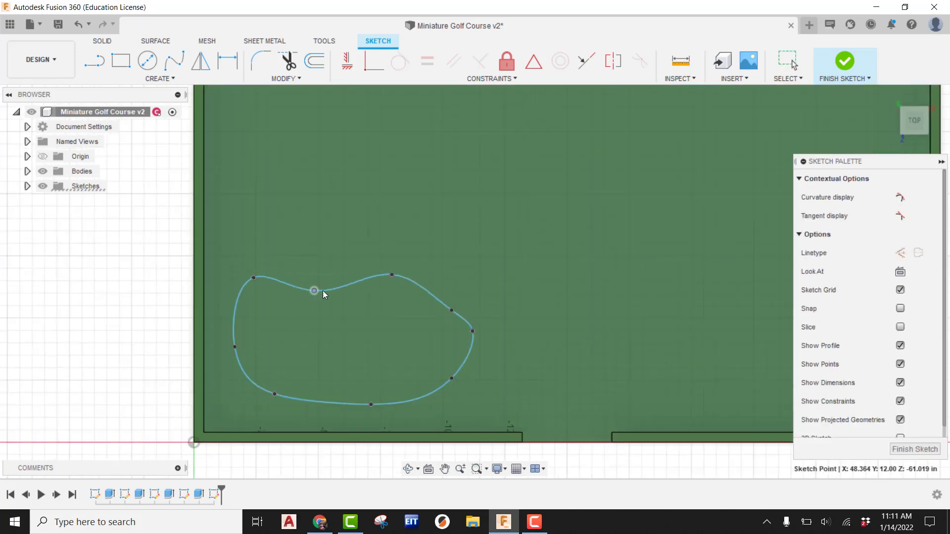
drag(390, 271, 377, 239)
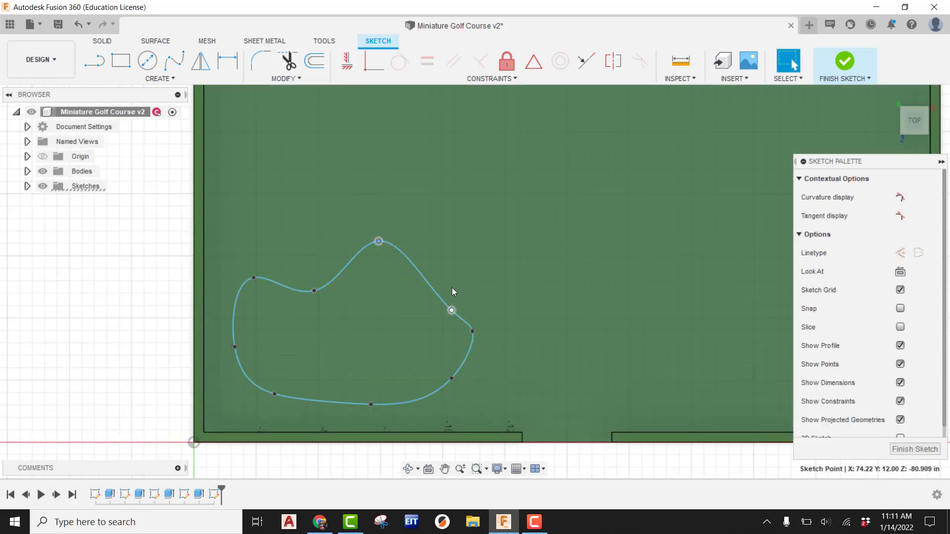
click(462, 262)
scroll(456, 329, down, 3)
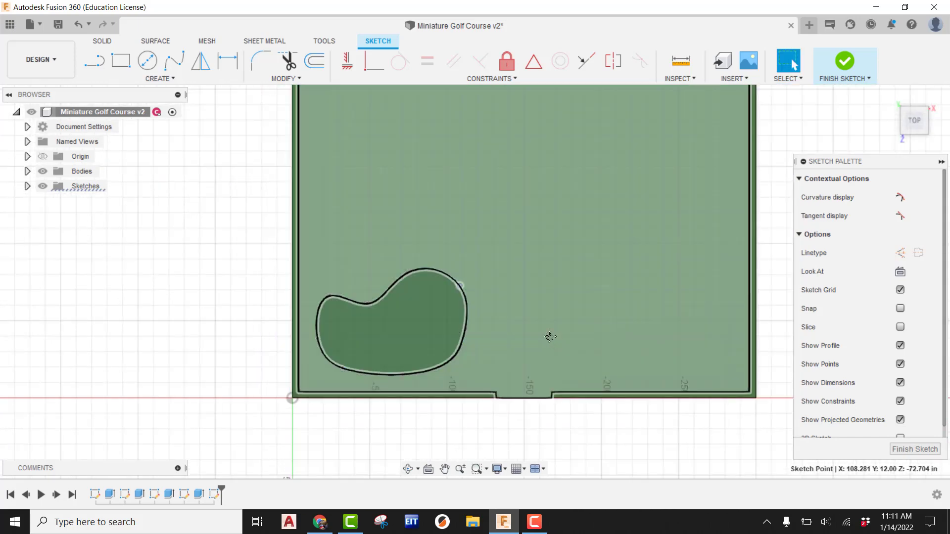
middle_drag(549, 337, 452, 336)
click(367, 326)
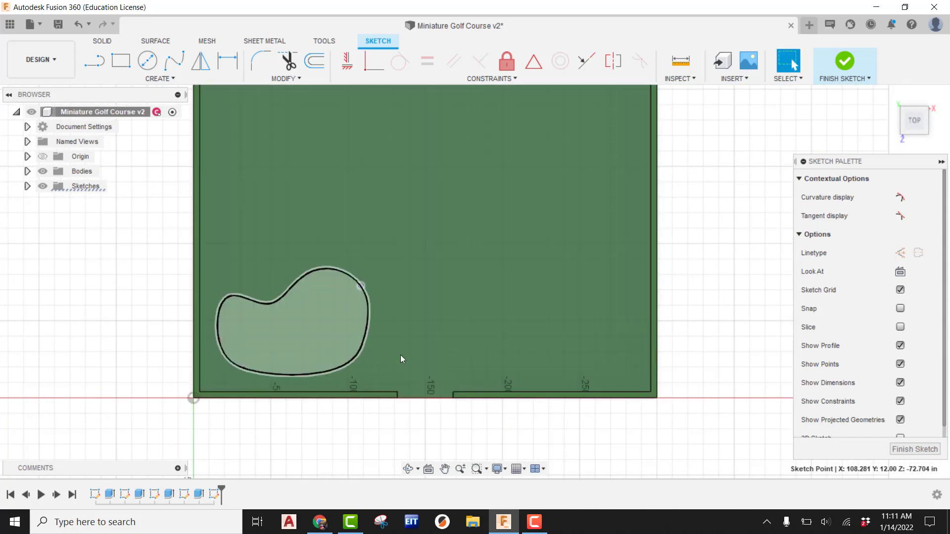
click(844, 62)
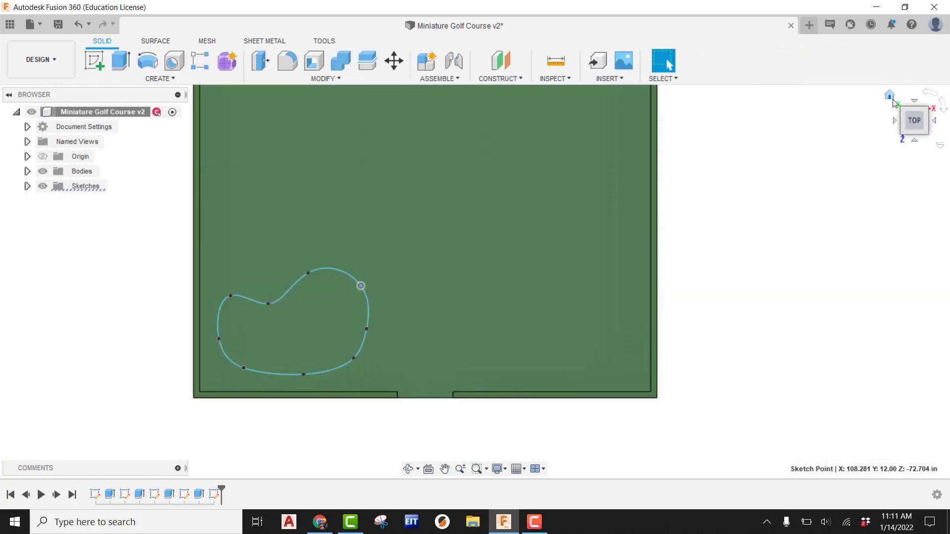
Extrude the kidney-shaped profile upward 0.5 in, joined to the course base.
click(121, 60)
click(321, 268)
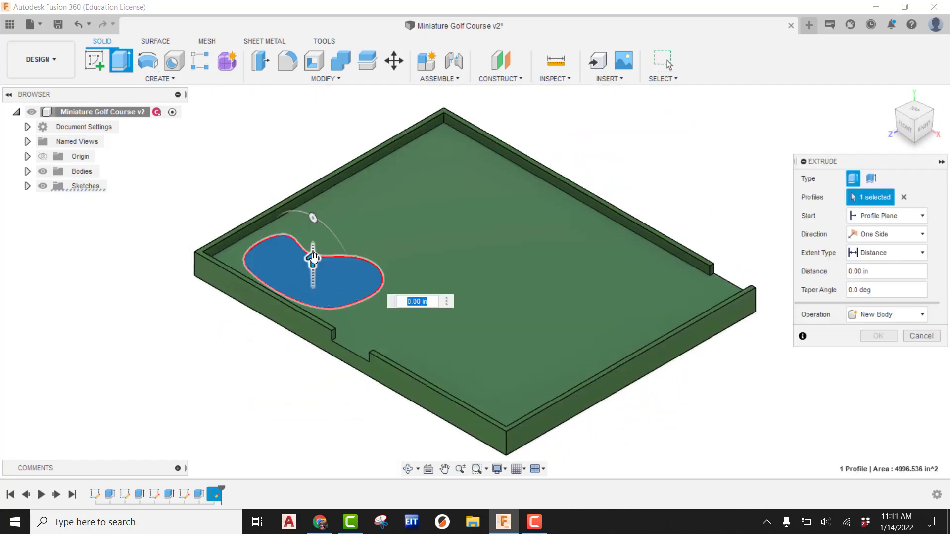
text(20)
key(Return)
text(.5)
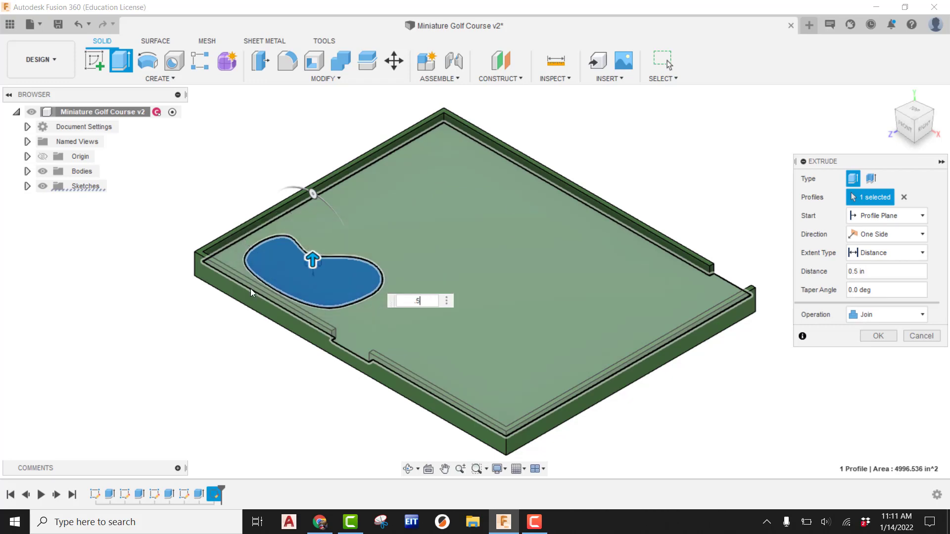
scroll(278, 289, up, 5)
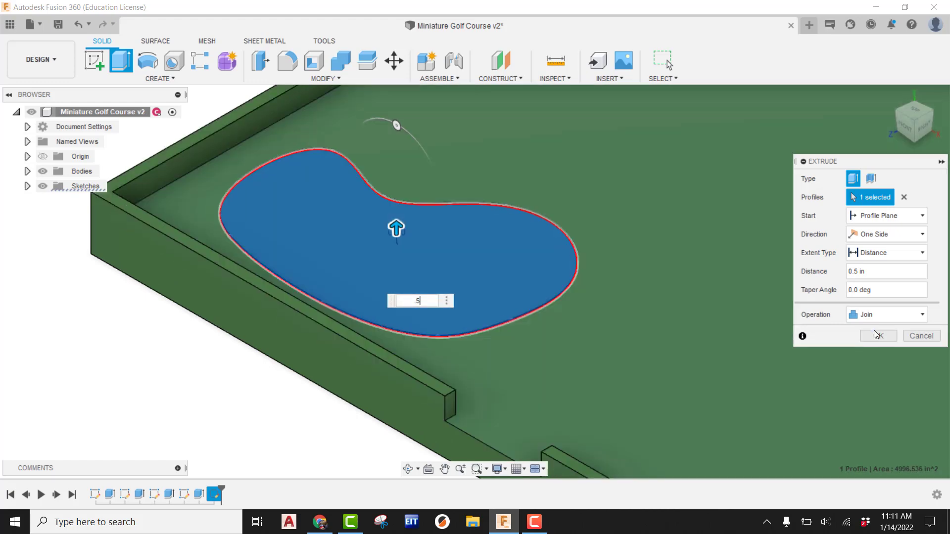
click(876, 335)
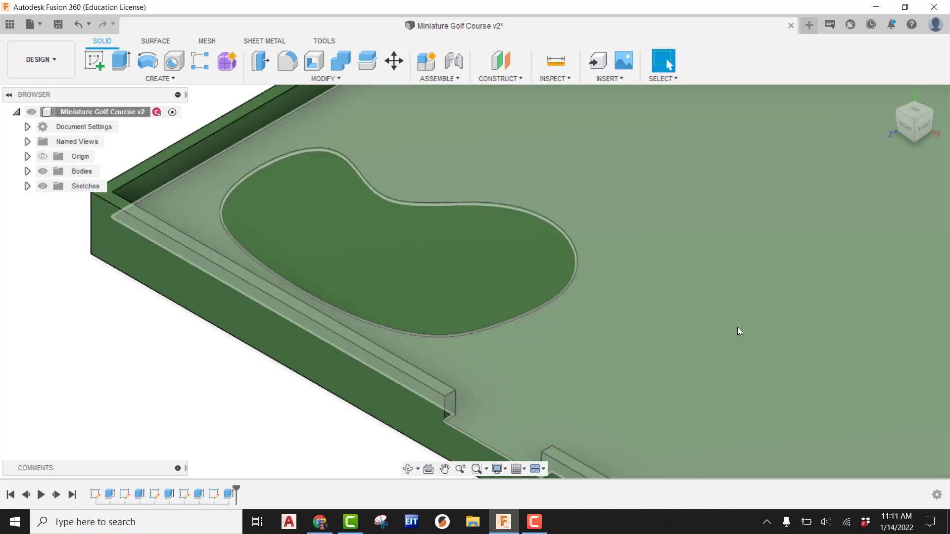
Fillet the top outer edge of the raised kidney-shaped green with a 0.5 in radius.
scroll(524, 312, up, 5)
scroll(490, 268, up, 3)
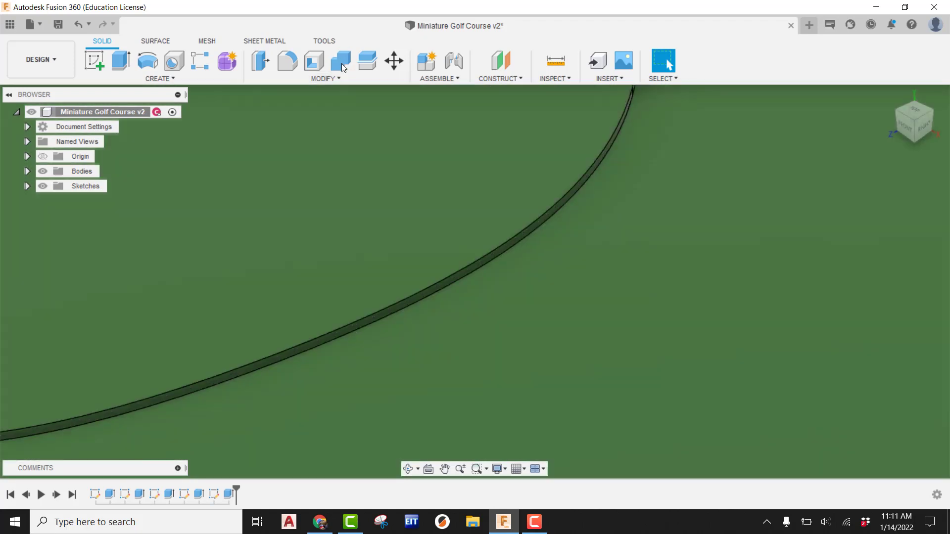
click(292, 62)
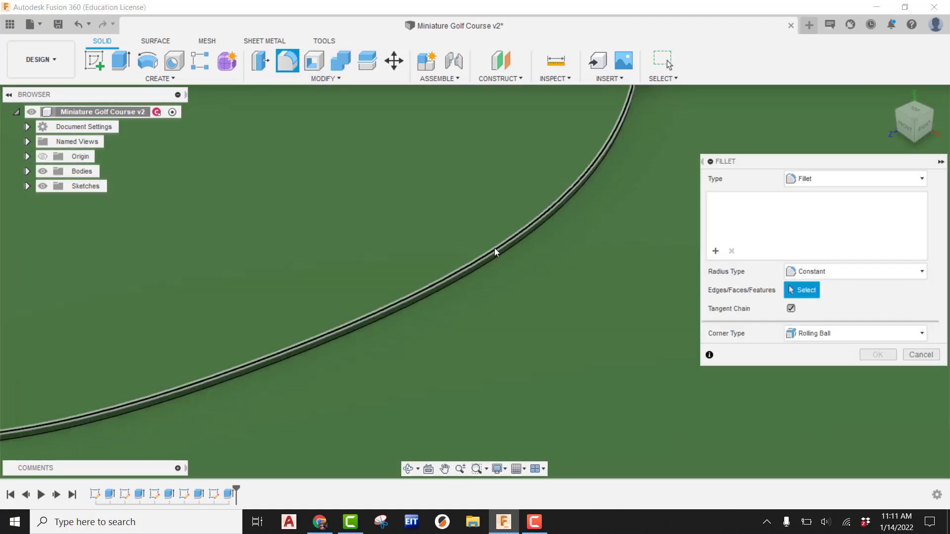
click(496, 250)
click(826, 200)
key(BackSpace)
text(.5)
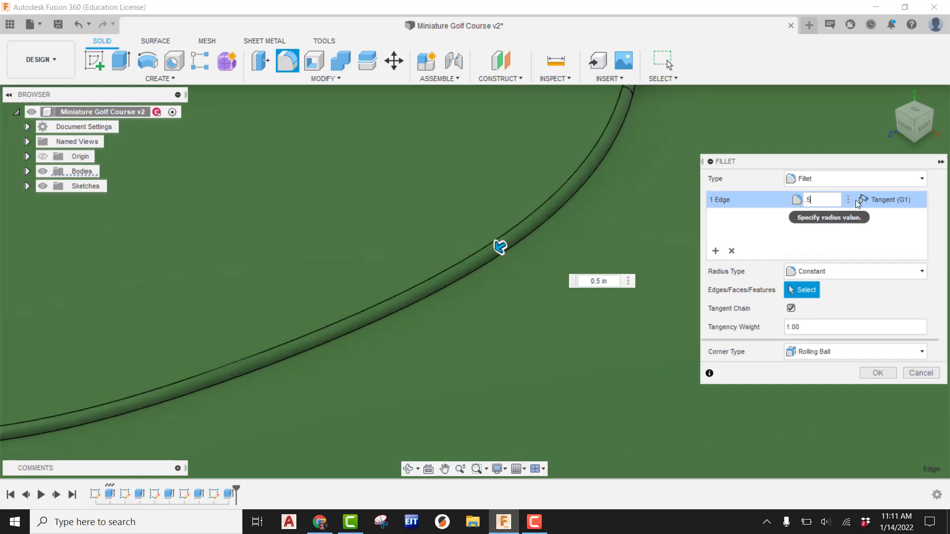
click(878, 373)
scroll(669, 282, down, 5)
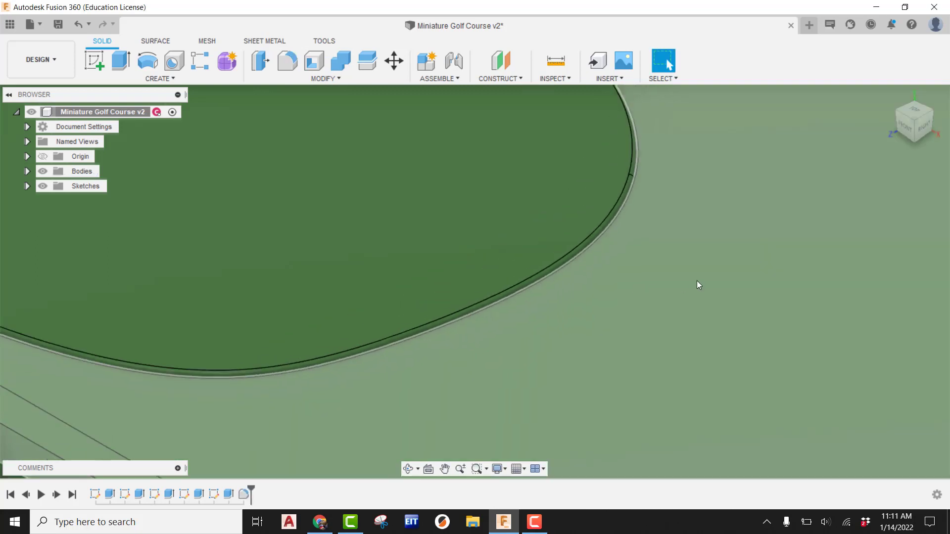
scroll(639, 226, down, 3)
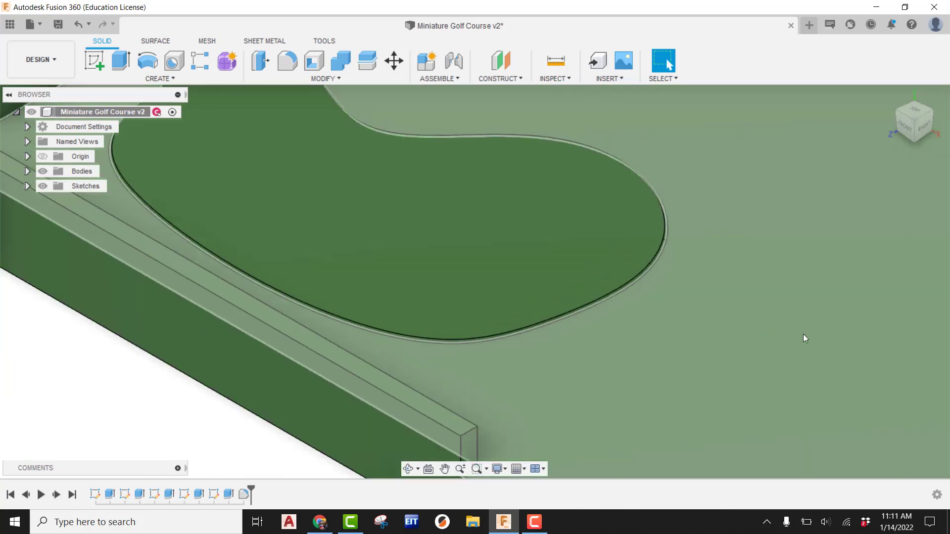
scroll(783, 248, down, 5)
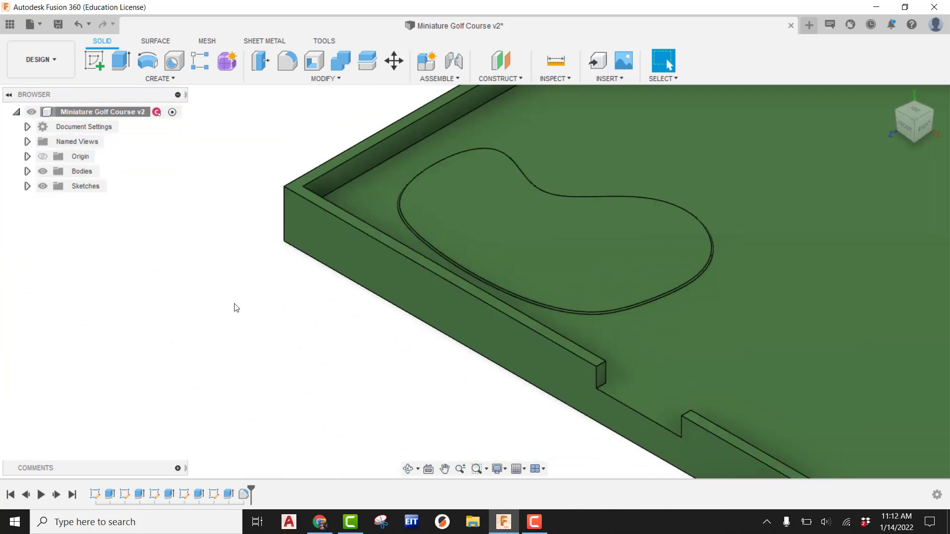
Open the appearance settings for the raised kidney-shaped green and duplicate the existing green FAIRWAY appearance.
middle_drag(314, 301, 195, 335)
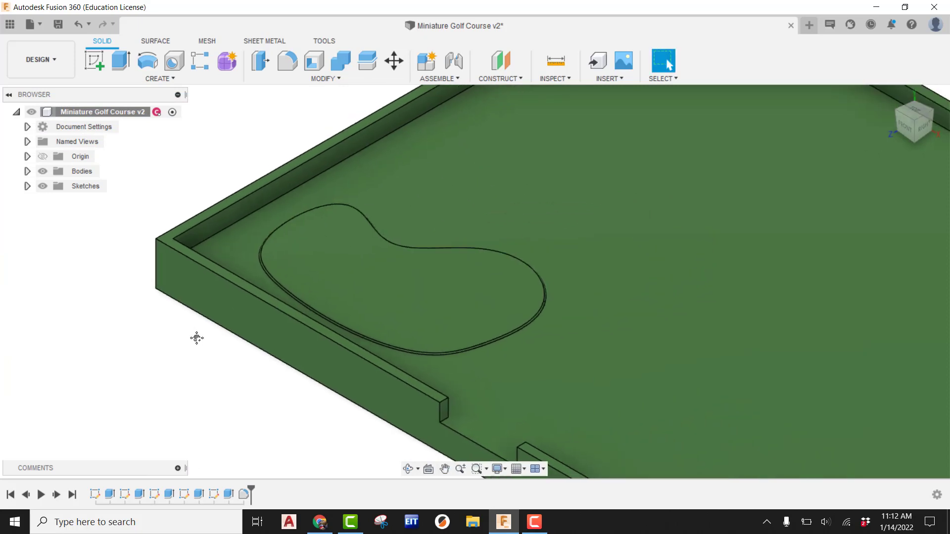
right_click(323, 233)
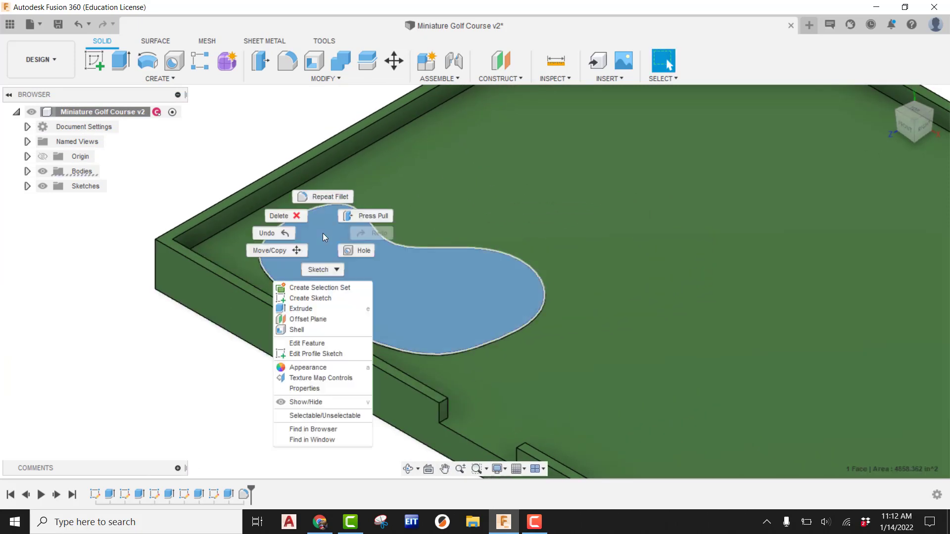
click(323, 367)
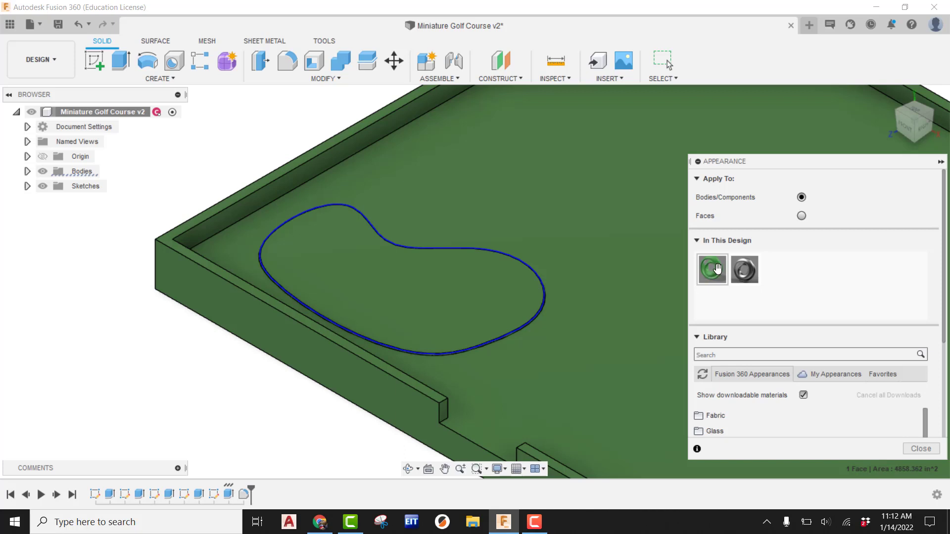
right_click(715, 269)
click(734, 291)
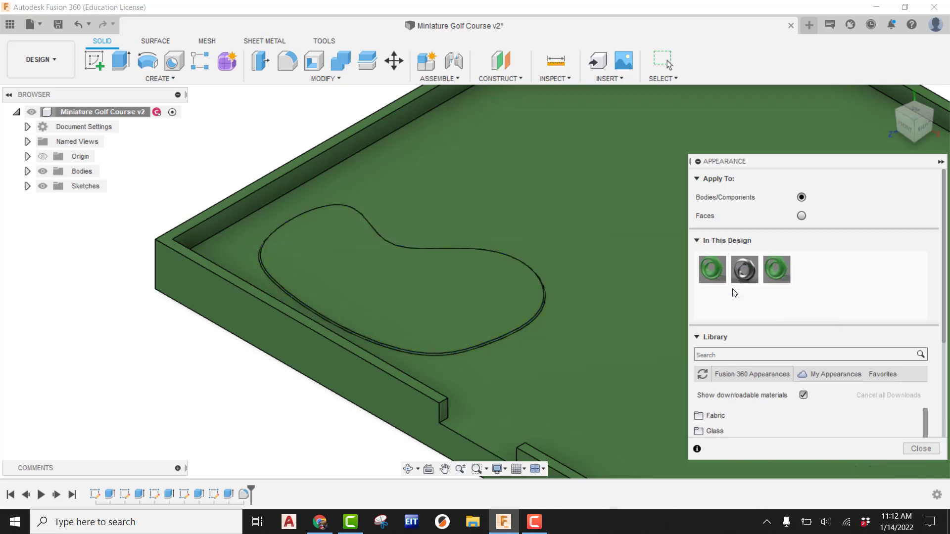
Rename the duplicated appearance PUTTING GREEN and change its color to a brighter, more saturated green.
right_click(780, 271)
click(800, 281)
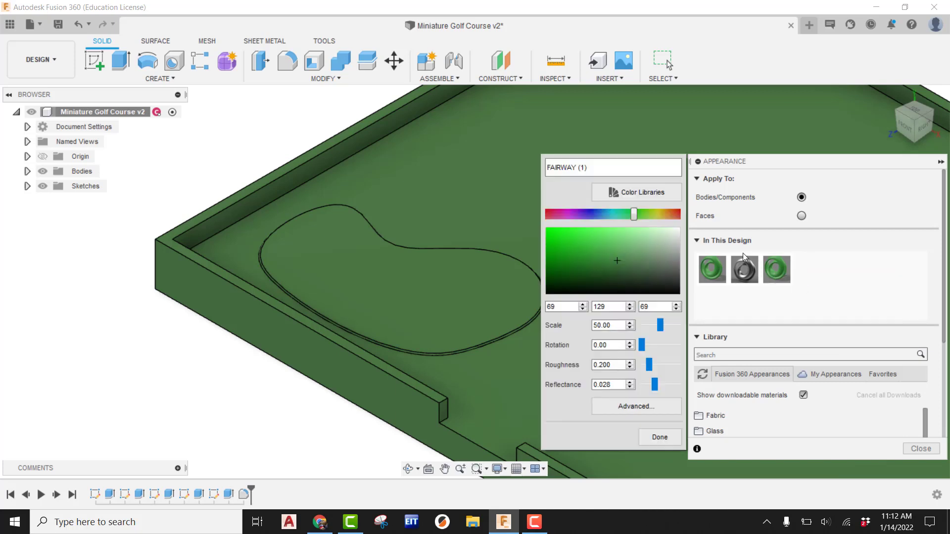
drag(594, 168, 538, 168)
text(PUTTING GREEN)
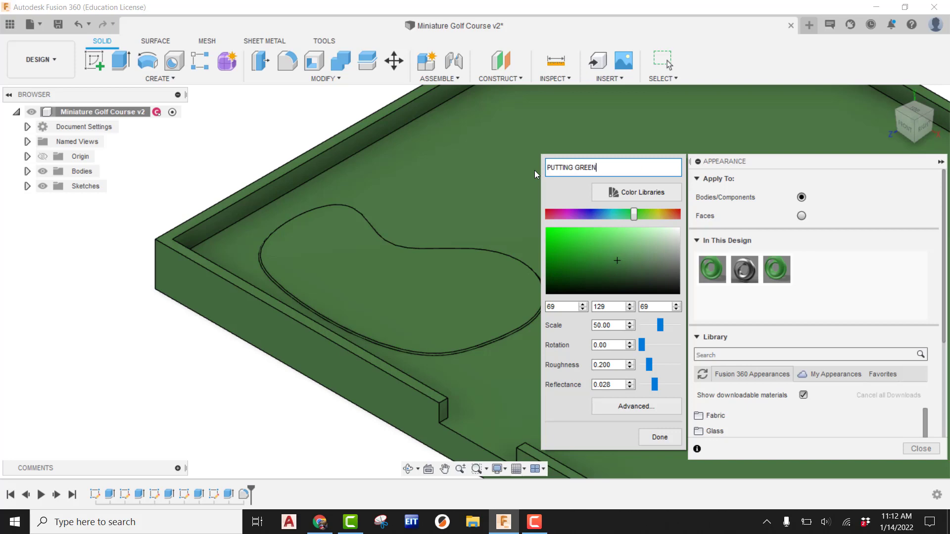
drag(620, 273, 567, 237)
click(657, 435)
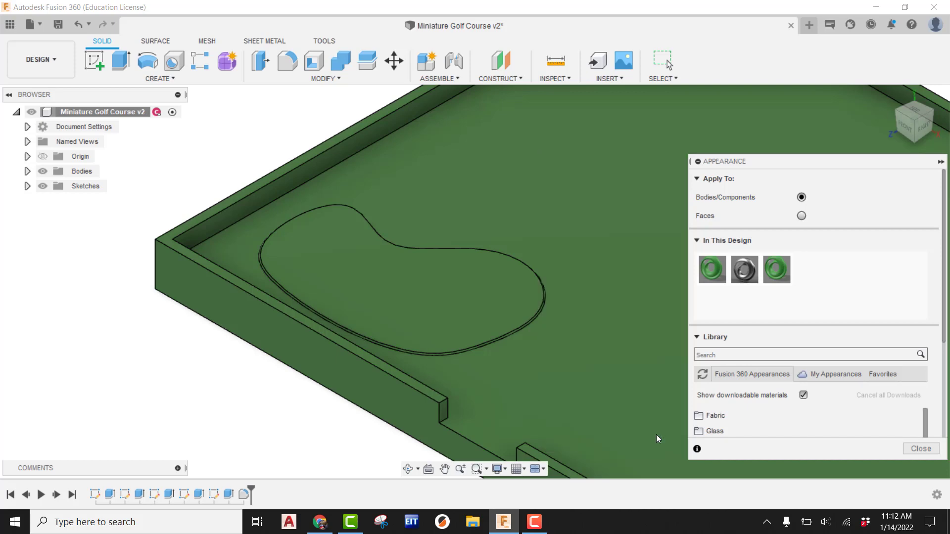
Apply the PUTTING GREEN appearance by face to the kidney-shaped green's top and its rounded edge.
click(802, 216)
drag(779, 267, 474, 275)
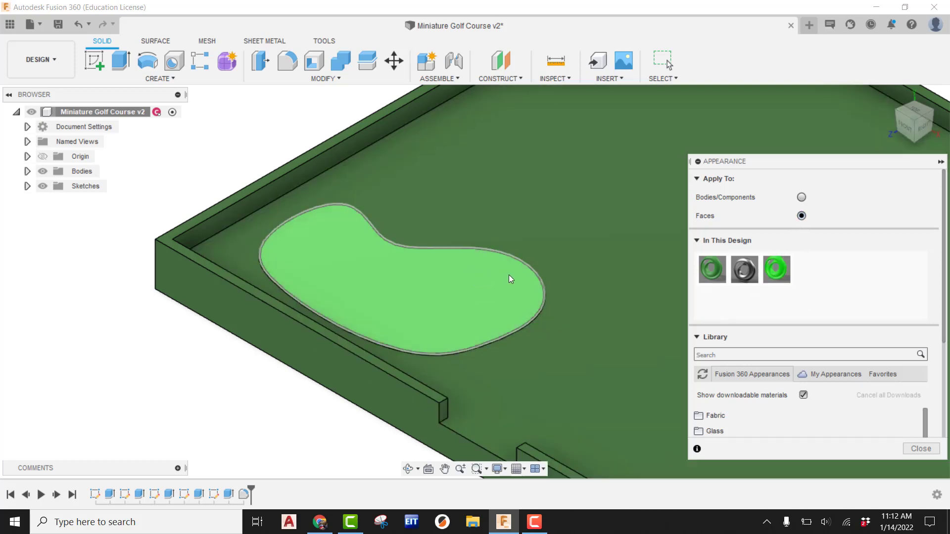
scroll(540, 306, up, 5)
drag(770, 271, 542, 282)
scroll(543, 282, down, 10)
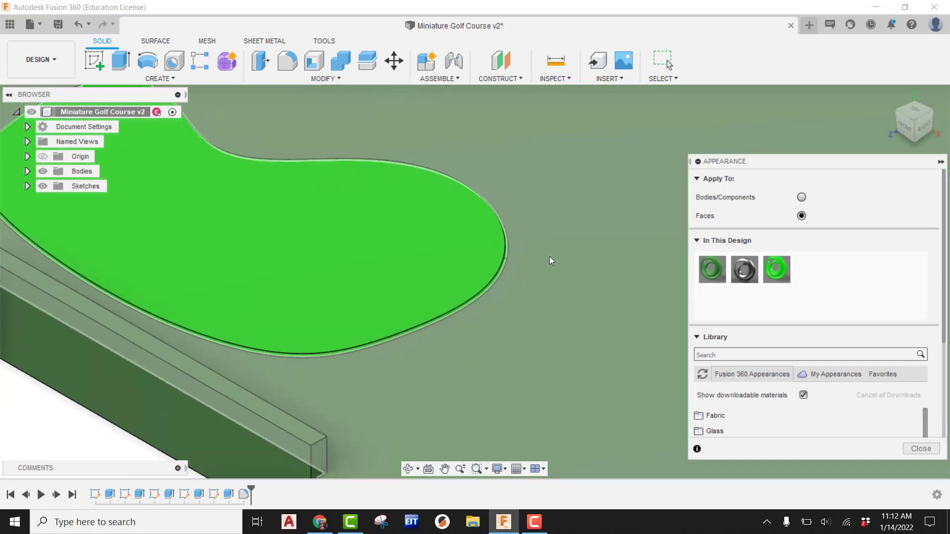
click(921, 449)
scroll(595, 298, down, 3)
scroll(938, 265, up, 2)
middle_drag(884, 161, 836, 182)
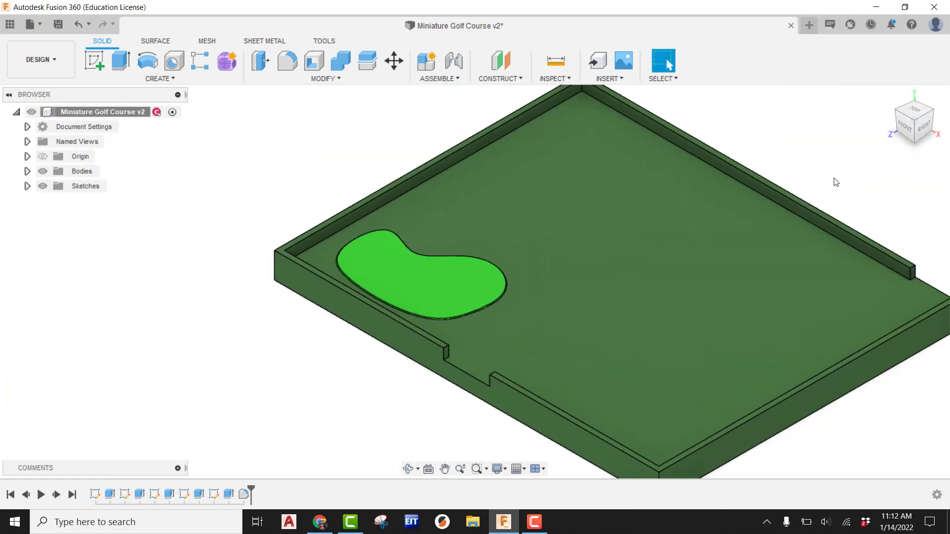
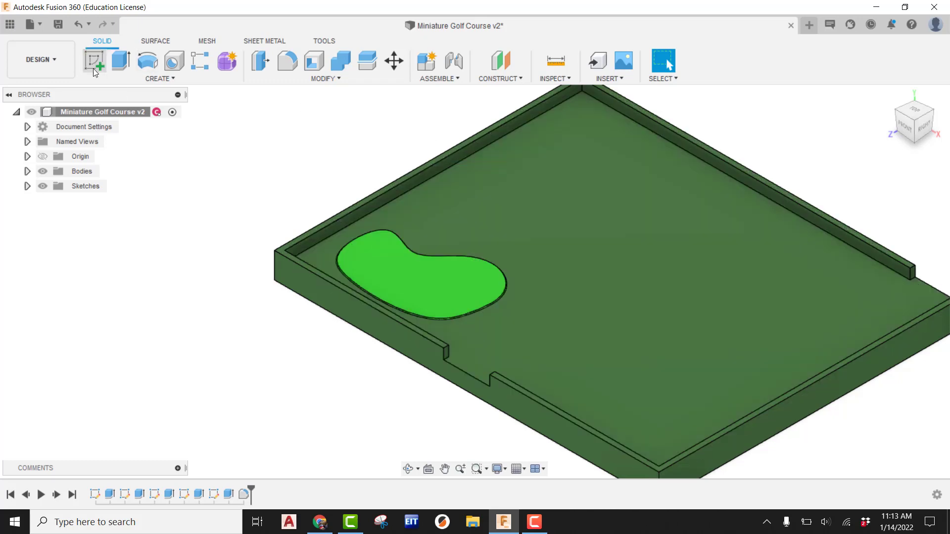
On the course floor, sketch a long, closed 15-point spline running diagonally from the corner beyond the putting green to the opposite corner.
click(93, 69)
click(580, 208)
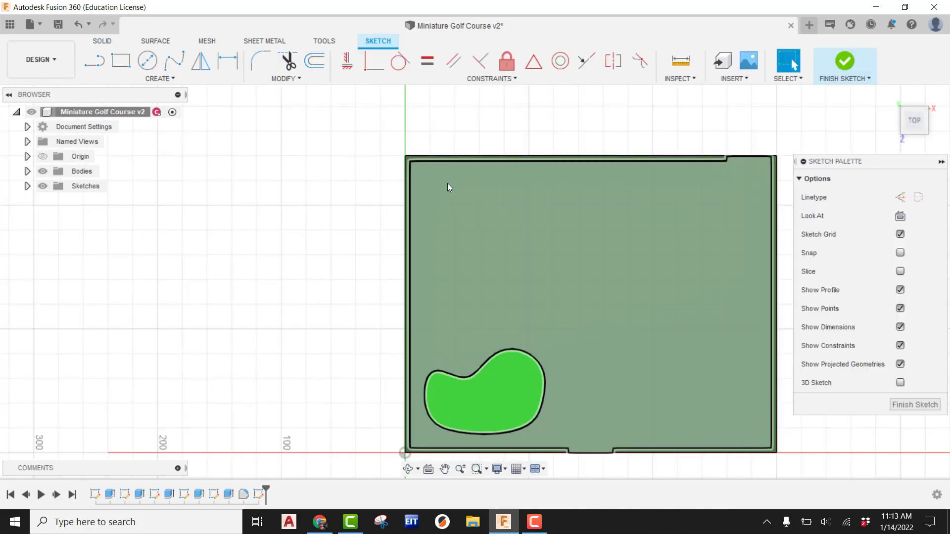
middle_drag(653, 278, 551, 244)
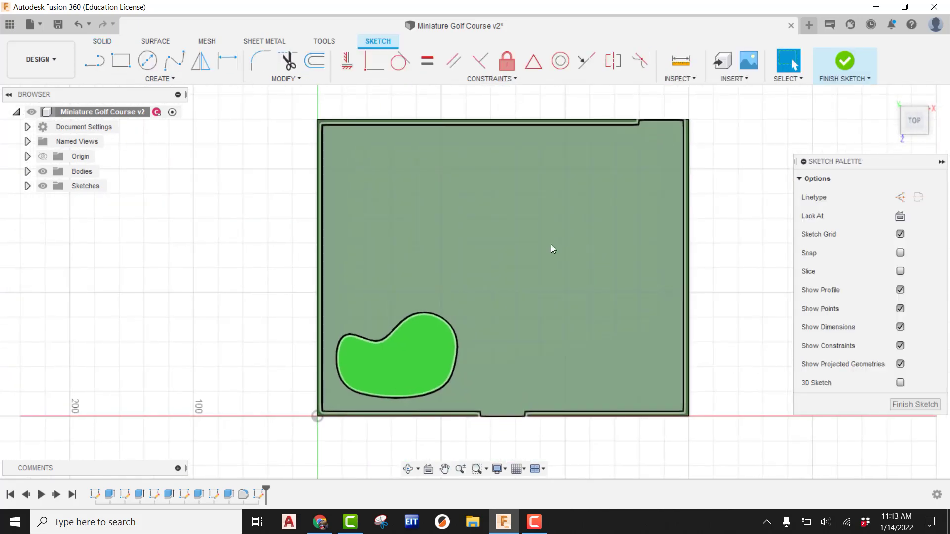
scroll(543, 247, up, 1)
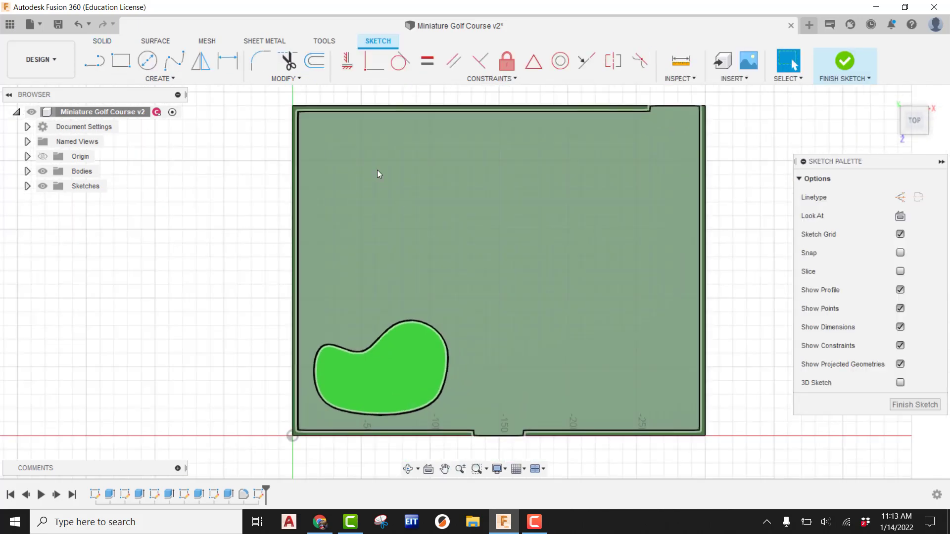
click(174, 61)
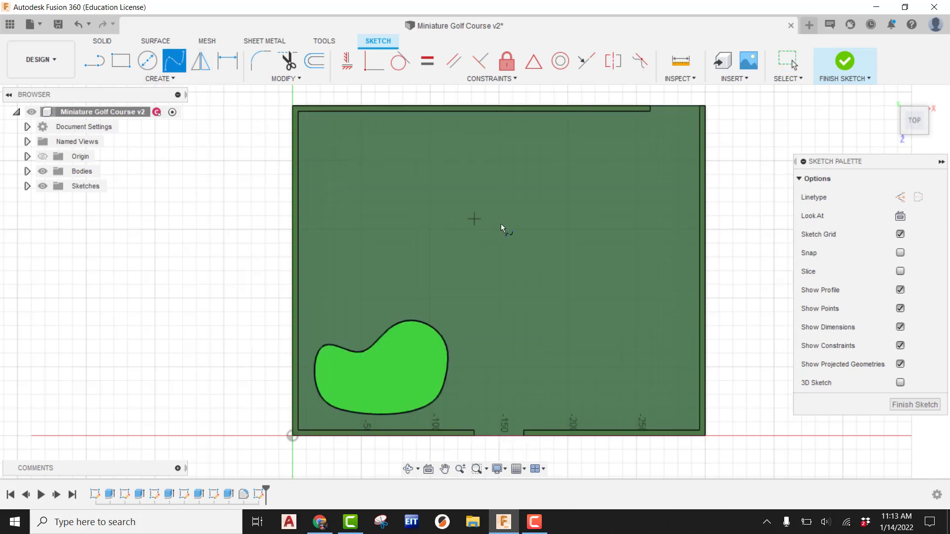
click(504, 229)
click(451, 208)
click(396, 161)
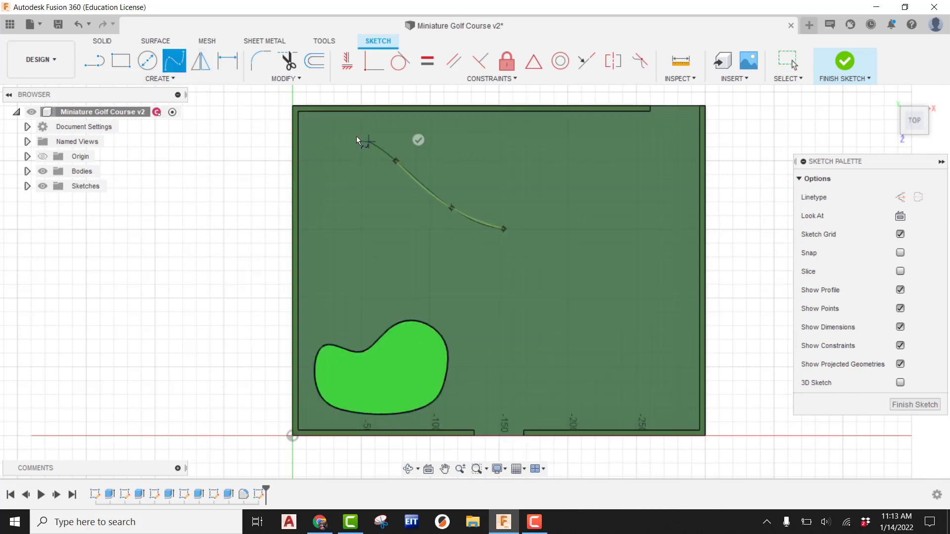
click(337, 128)
click(316, 159)
click(361, 192)
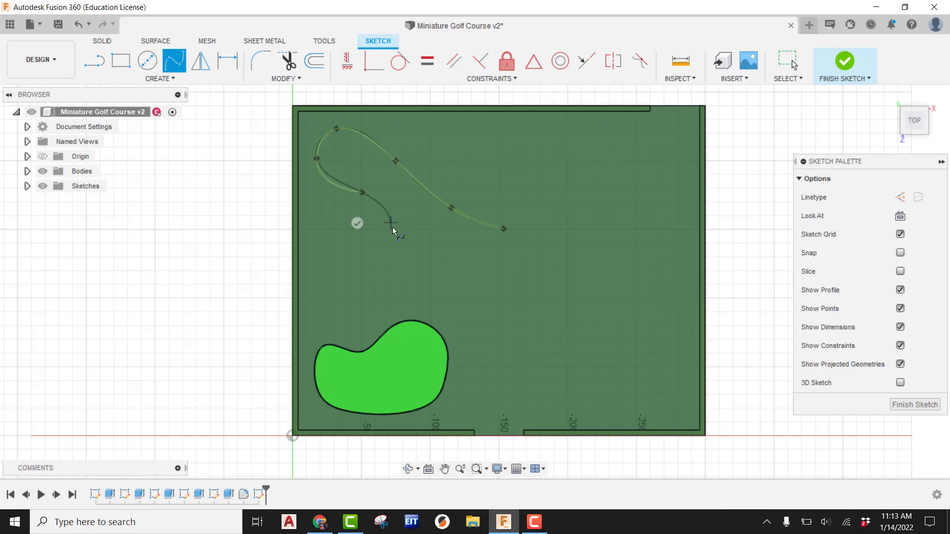
click(407, 244)
click(469, 296)
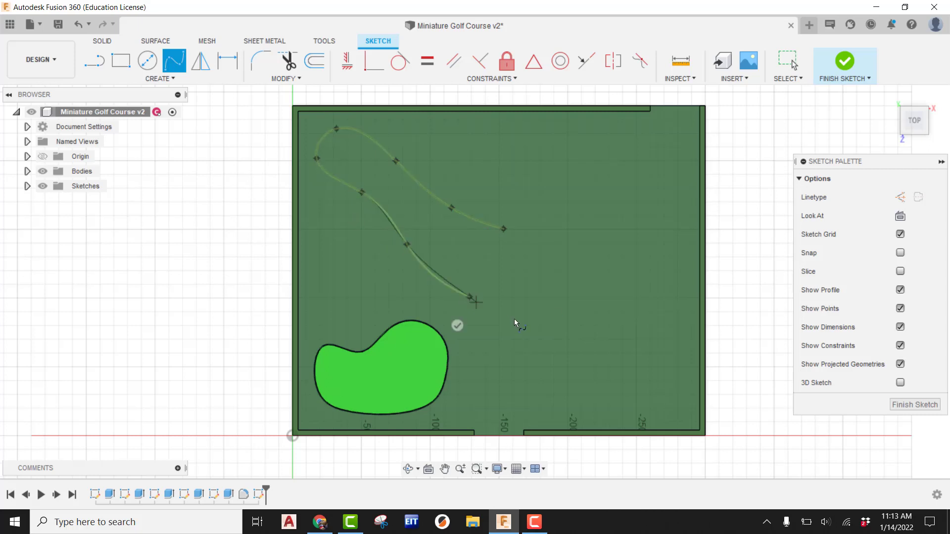
click(555, 342)
click(609, 381)
click(640, 401)
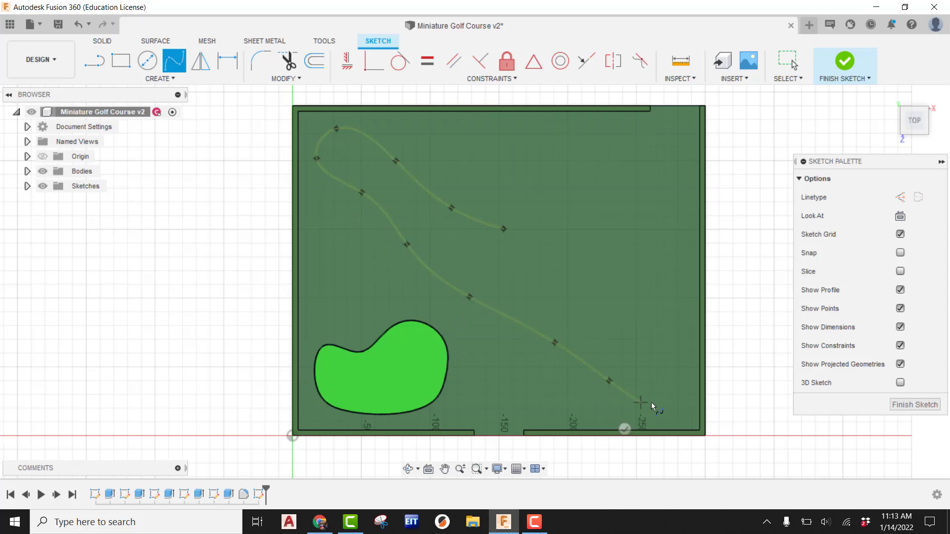
click(677, 388)
click(679, 331)
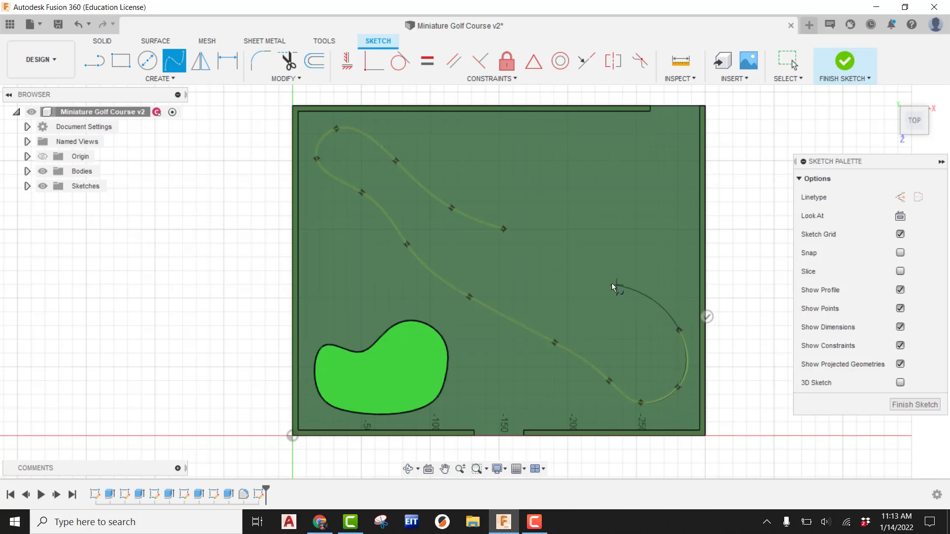
click(599, 281)
click(525, 249)
click(505, 229)
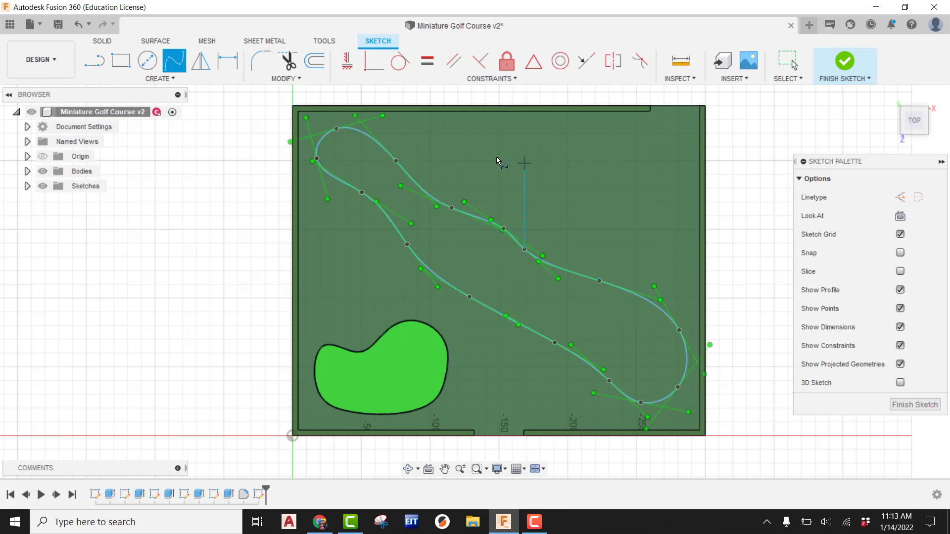
key(Escape)
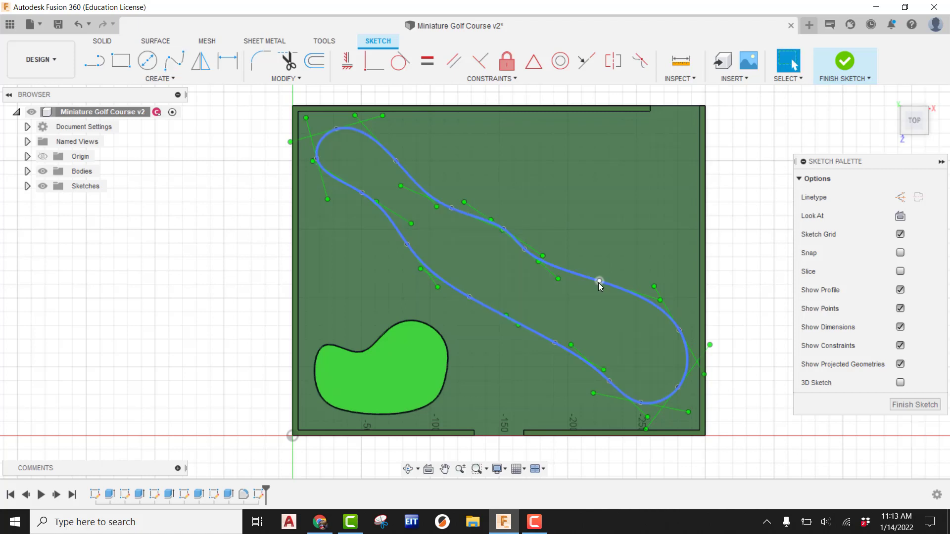
Reshape the long spline into a winding channel by moving four fit points along its middle and wide end, and finish the sketch.
click(596, 287)
drag(594, 290, 663, 340)
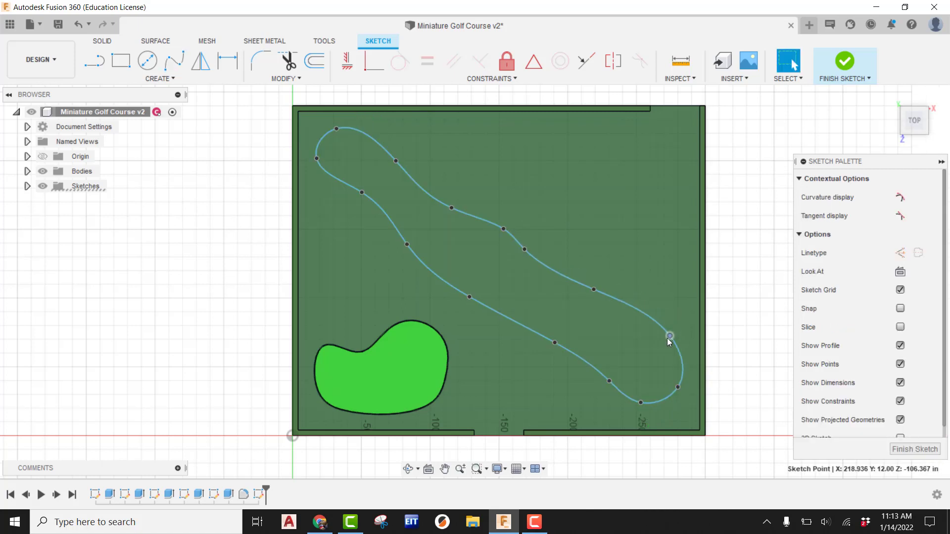
drag(503, 230, 488, 242)
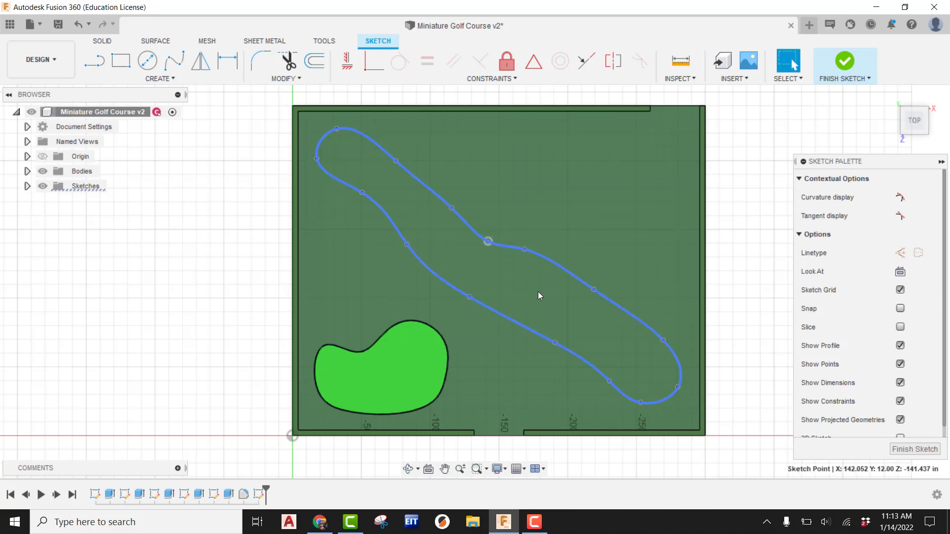
click(550, 343)
drag(555, 341, 560, 329)
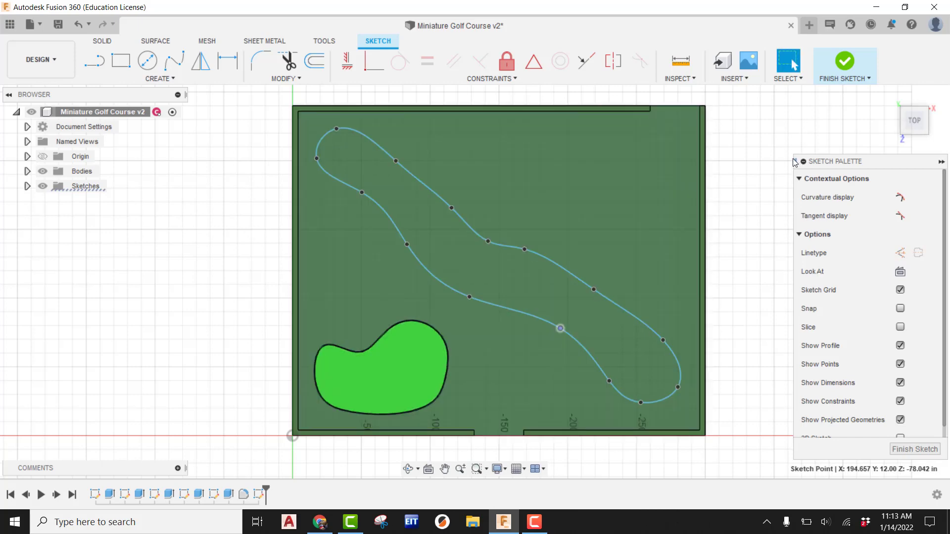
click(836, 67)
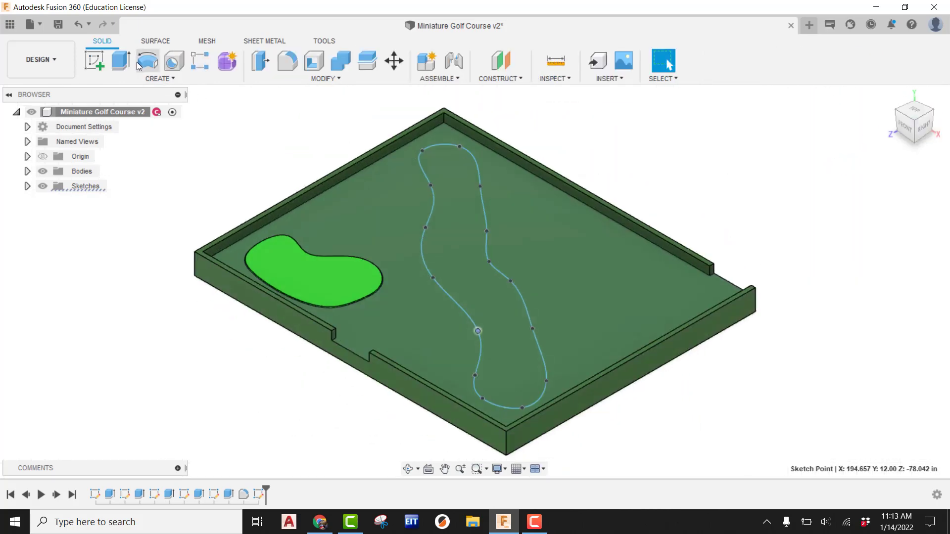
Extrude the long winding profile -6 in as a cut into the course base.
click(122, 61)
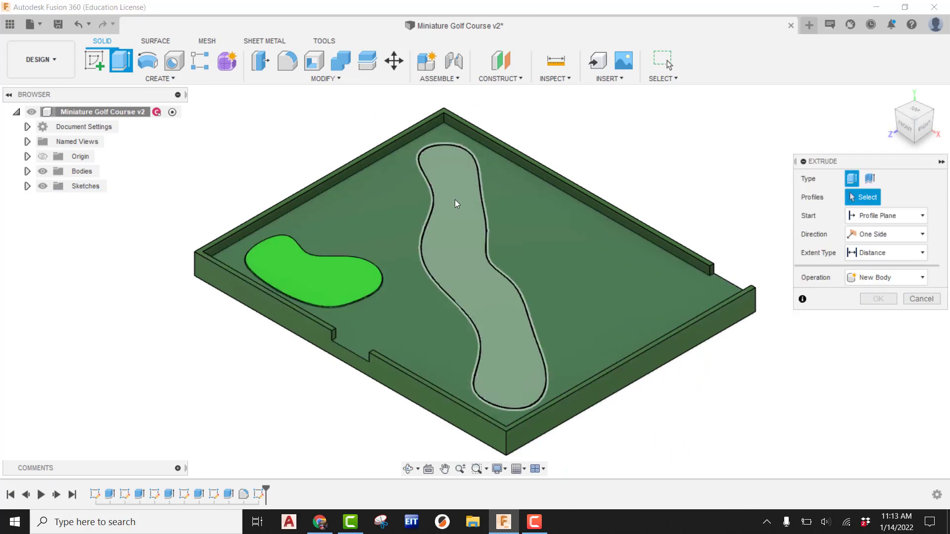
click(455, 202)
text(-20)
key(Return)
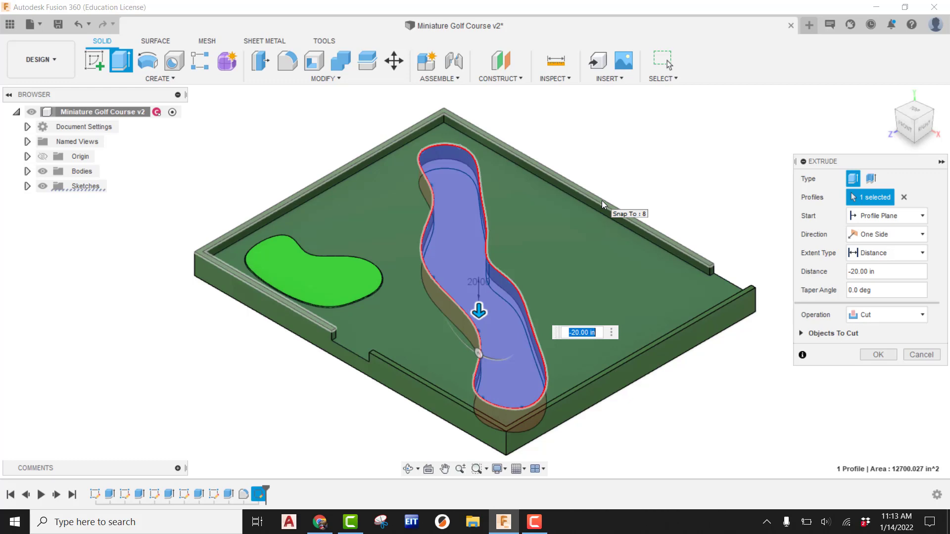
text(-6)
key(Return)
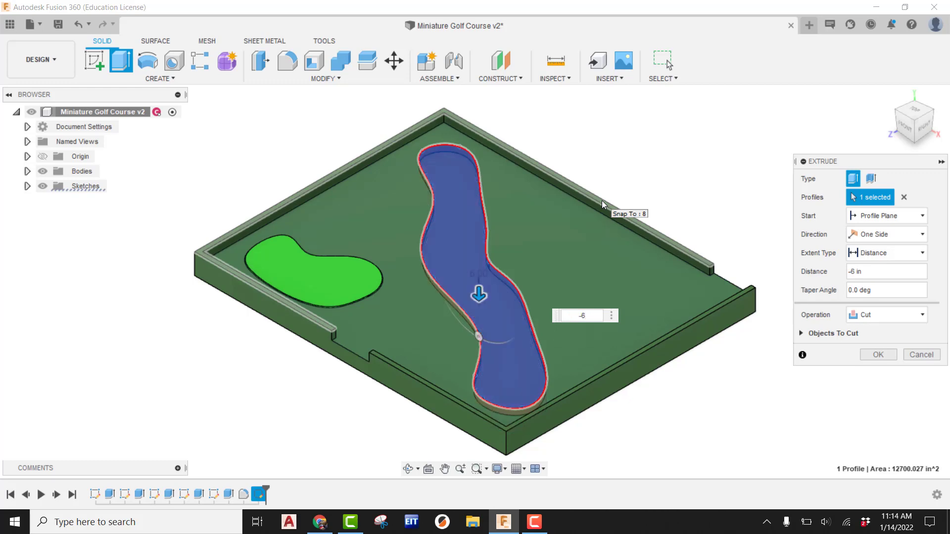
click(877, 354)
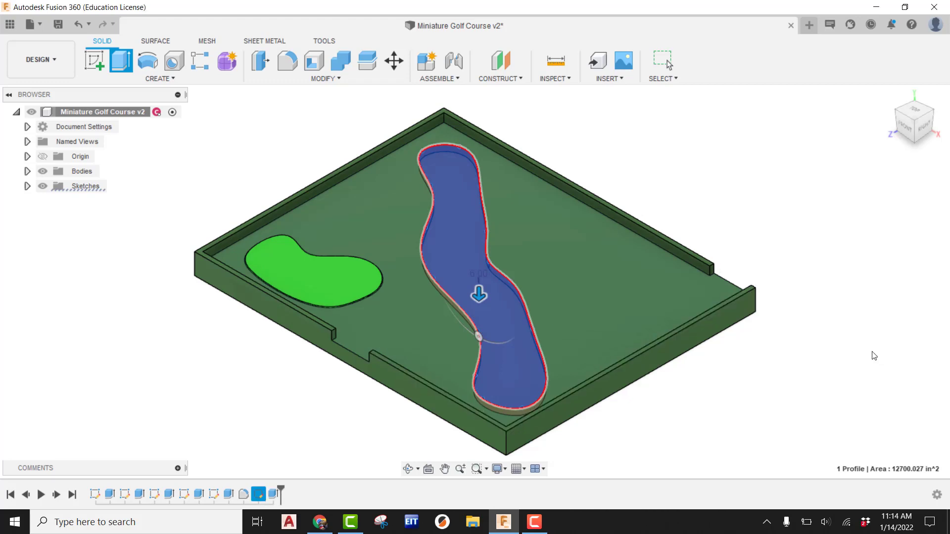
Fillet the upper and lower edges of the long winding channel with a 2.5 in radius.
scroll(453, 168, up, 5)
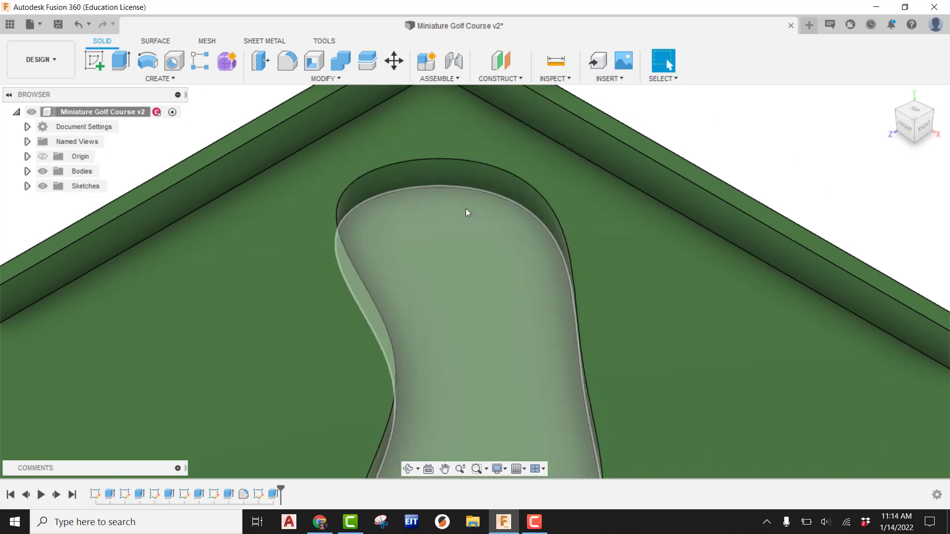
scroll(468, 210, down, 3)
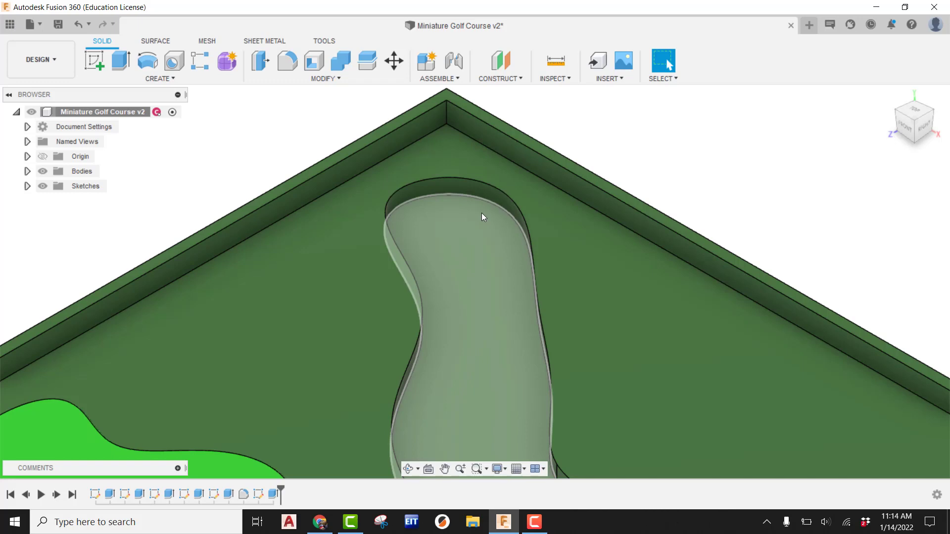
click(289, 62)
click(456, 180)
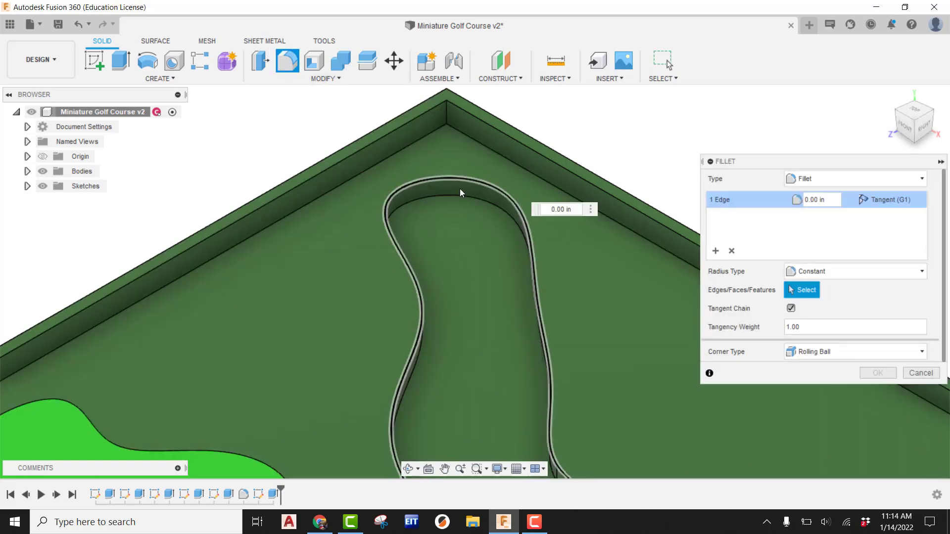
click(460, 197)
drag(836, 199, 796, 204)
text(3)
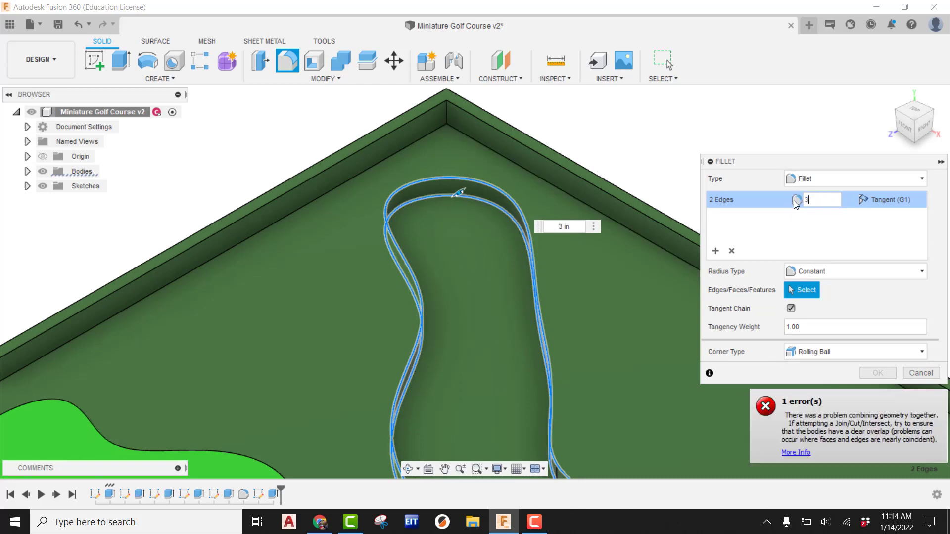
key(BackSpace)
text(2.5)
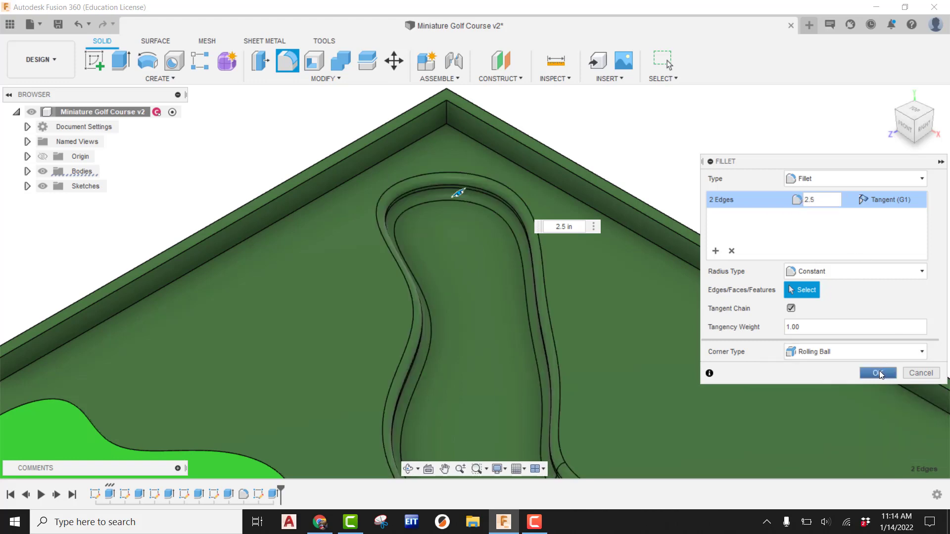
click(878, 373)
Apply the ABS (White) plastic appearance by face to the floor of the winding channel.
scroll(679, 229, down, 1)
scroll(679, 230, down, 3)
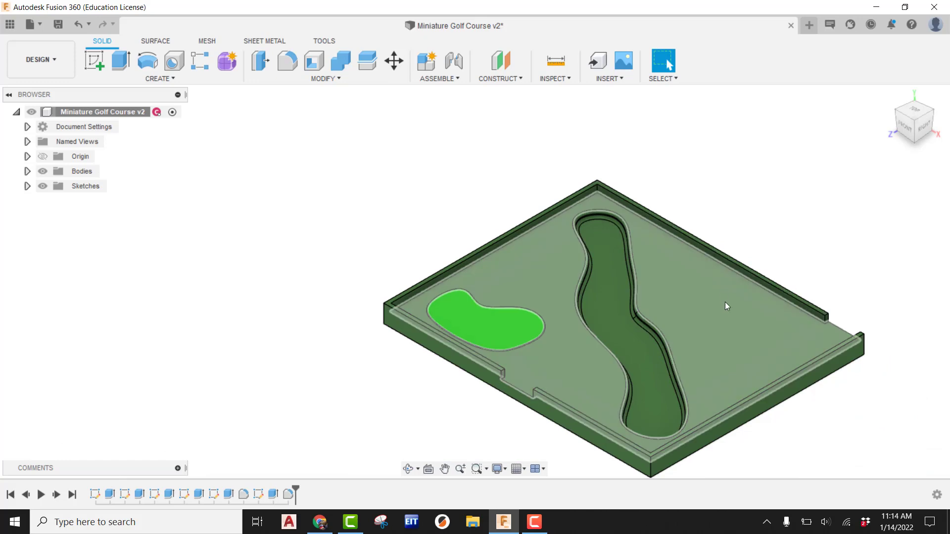
shift+middle_drag(741, 314, 839, 375)
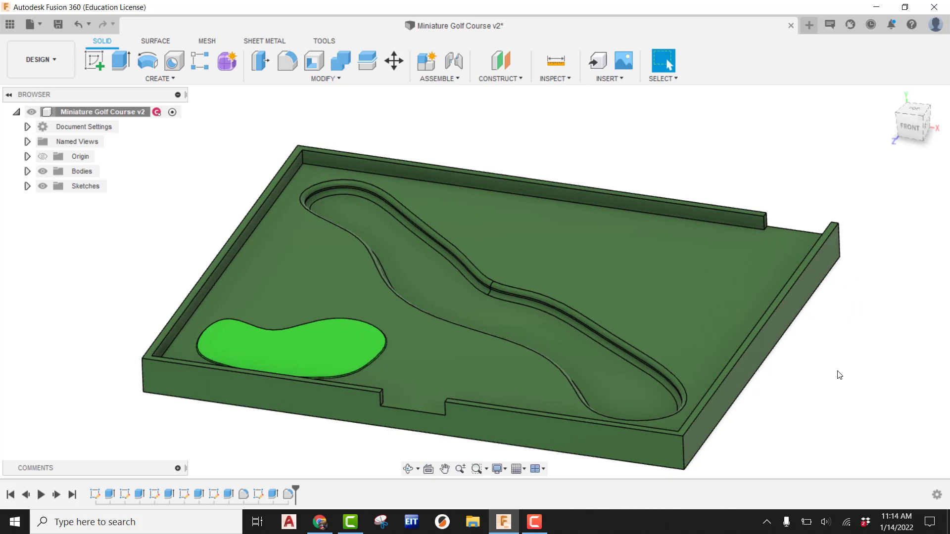
right_click(428, 272)
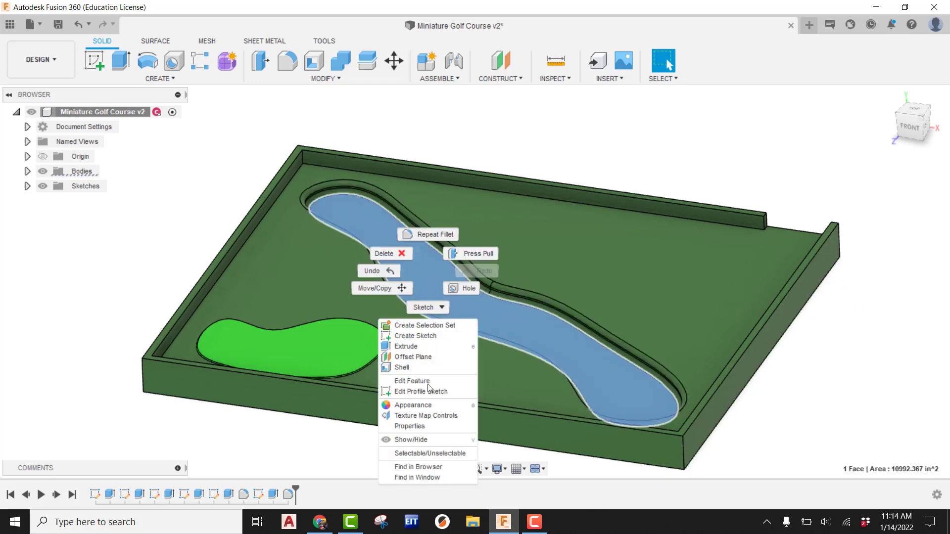
click(419, 404)
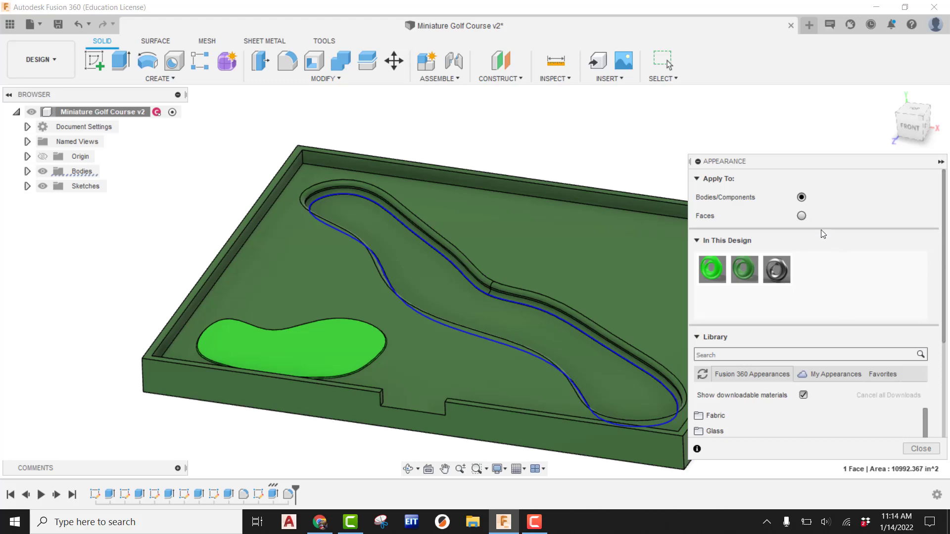
click(802, 217)
scroll(810, 318, down, 6)
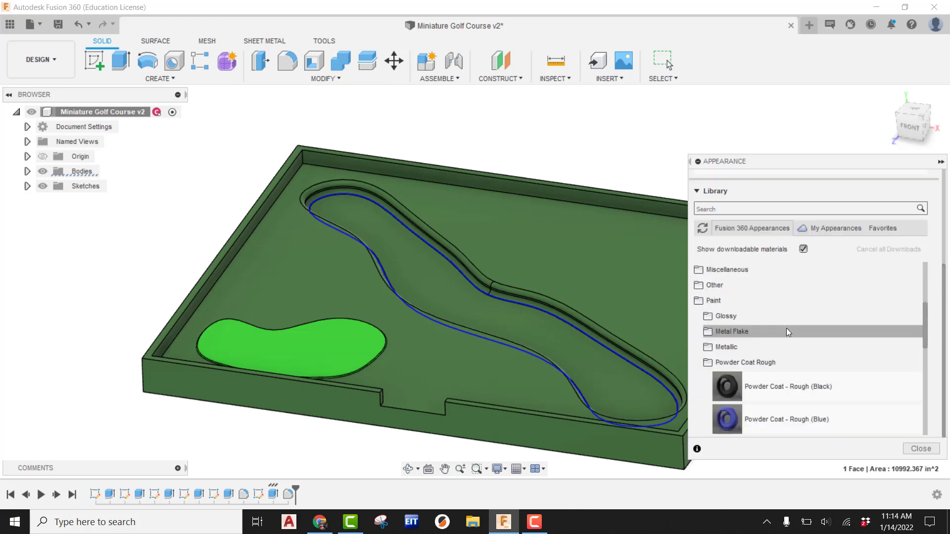
click(729, 301)
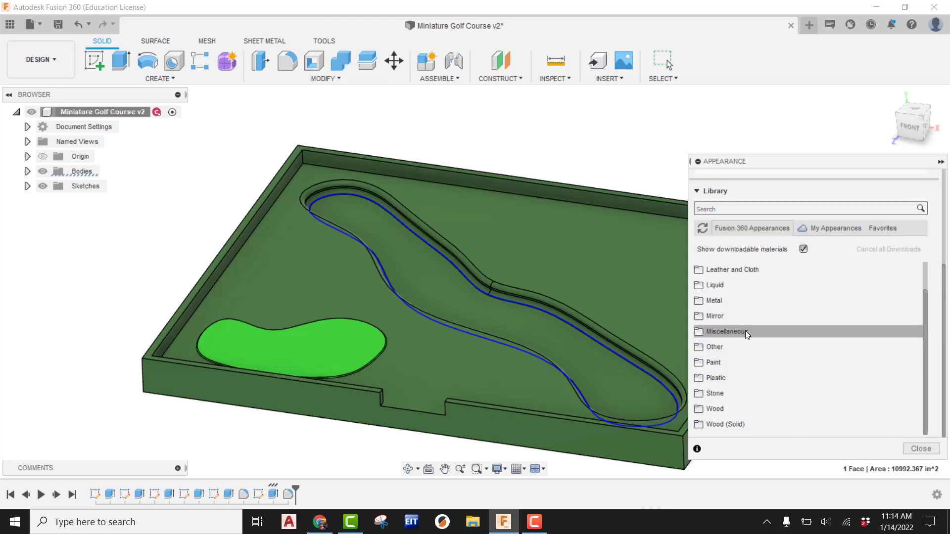
click(717, 383)
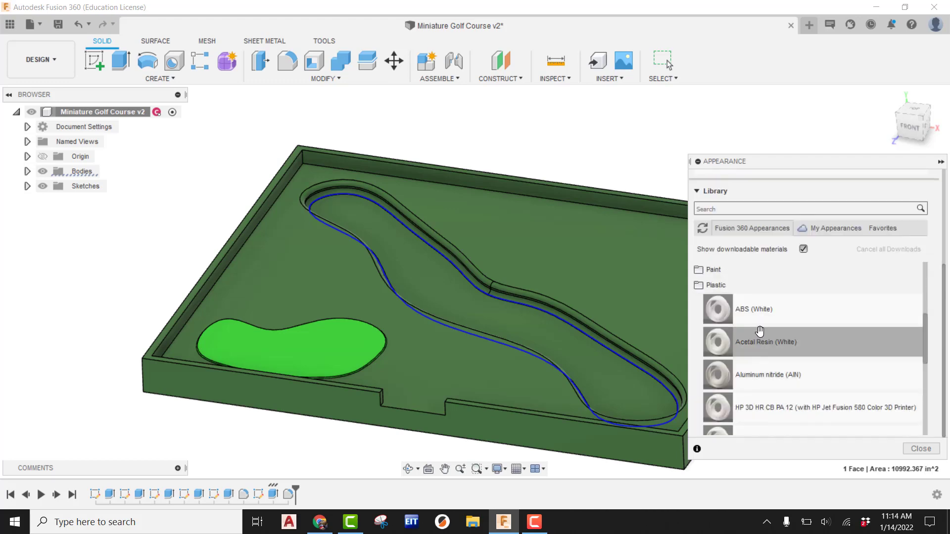
drag(755, 309, 508, 309)
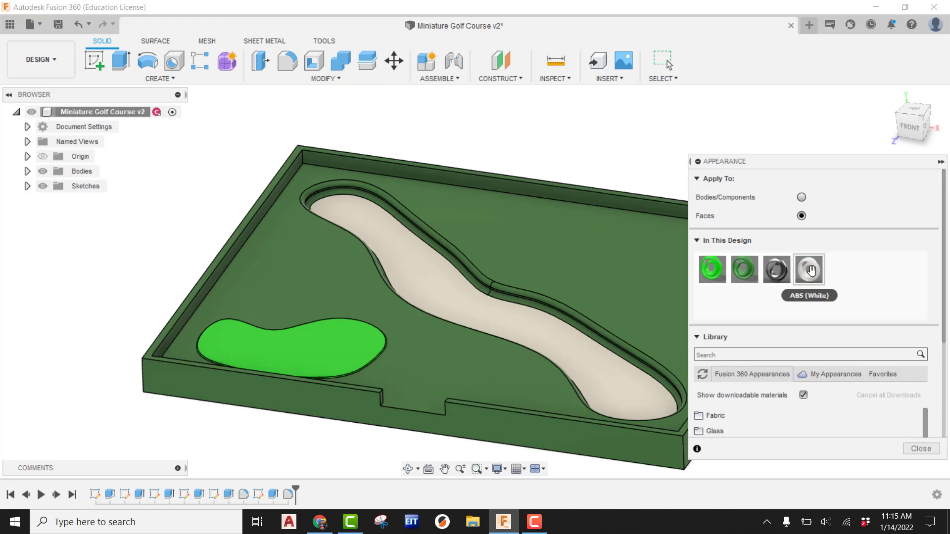
Rename the ABS (White) appearance in the design as WATER and change its color to a saturated blue.
right_click(811, 270)
click(825, 280)
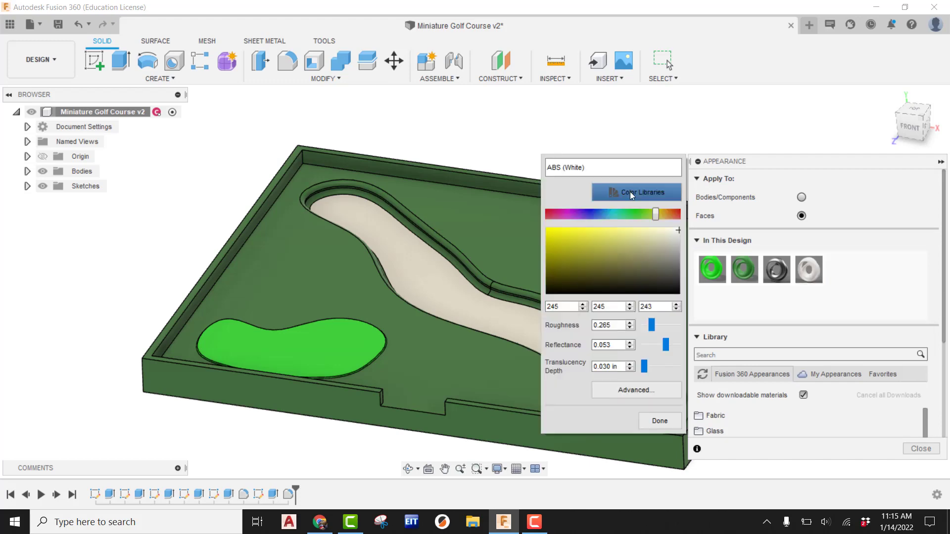
triple_click(608, 168)
text(WATER)
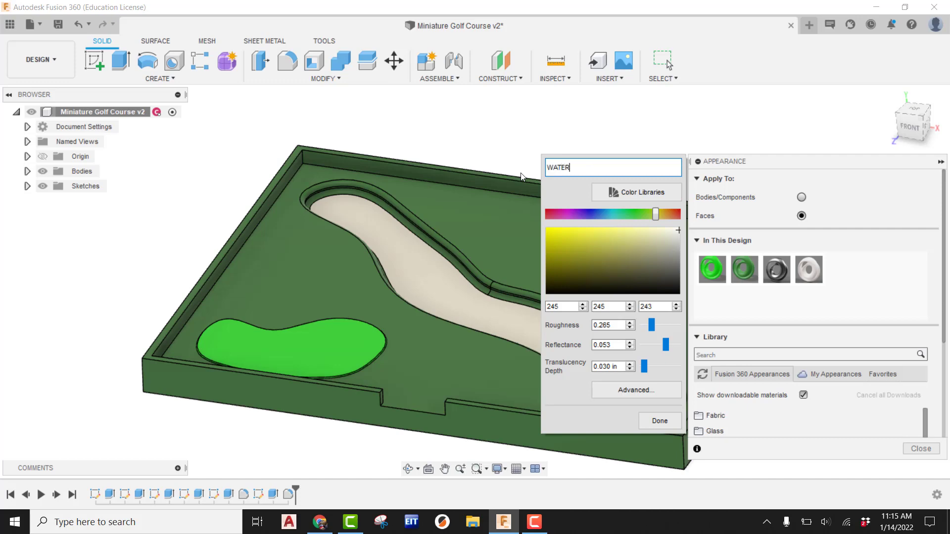
drag(658, 218, 600, 221)
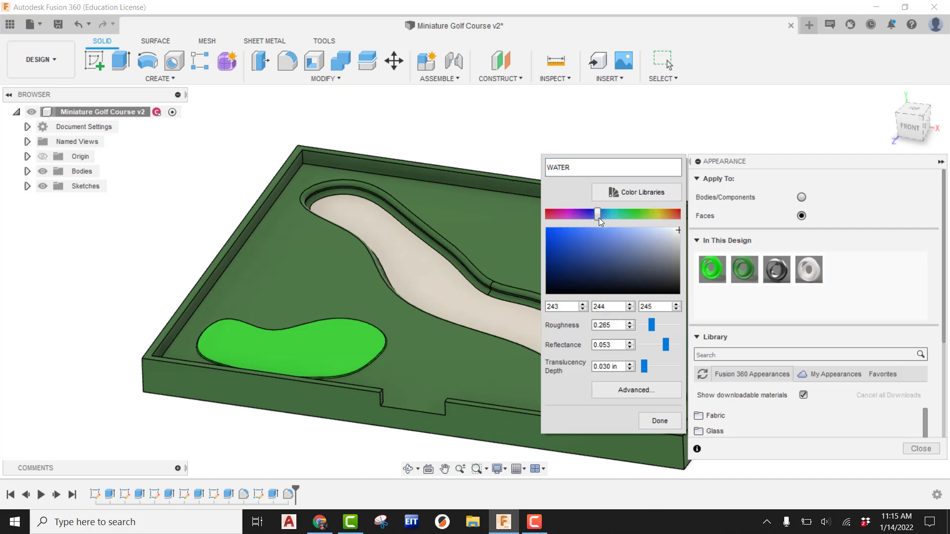
click(562, 243)
click(661, 421)
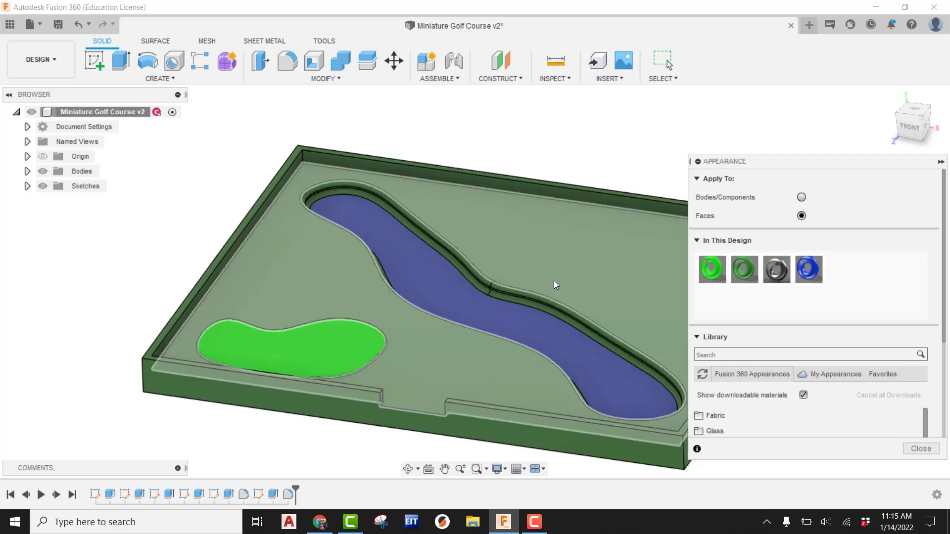
Apply the WATER appearance by face to the channel's lower rounded edge and the narrow wall strip above it.
scroll(516, 290, up, 3)
scroll(482, 312, up, 5)
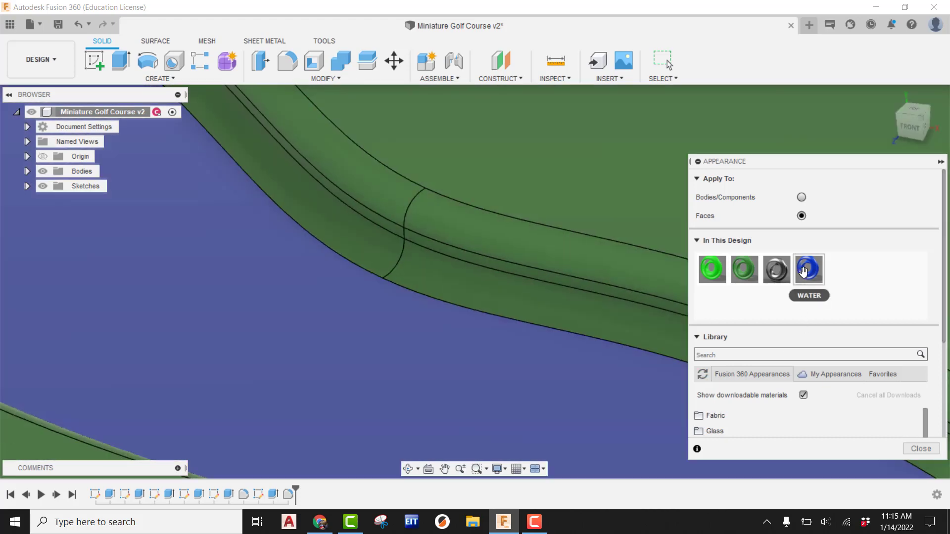
drag(804, 271, 563, 280)
scroll(545, 285, down, 3)
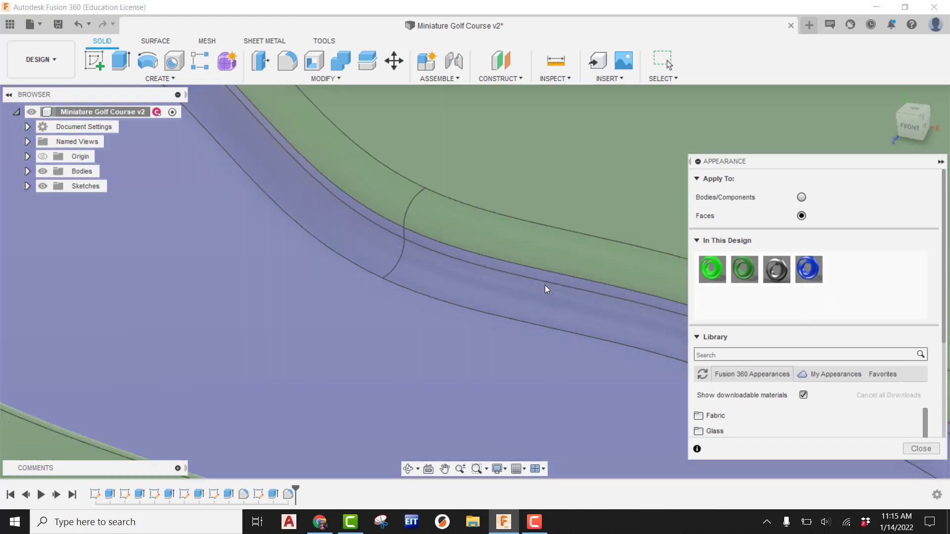
scroll(475, 253, down, 6)
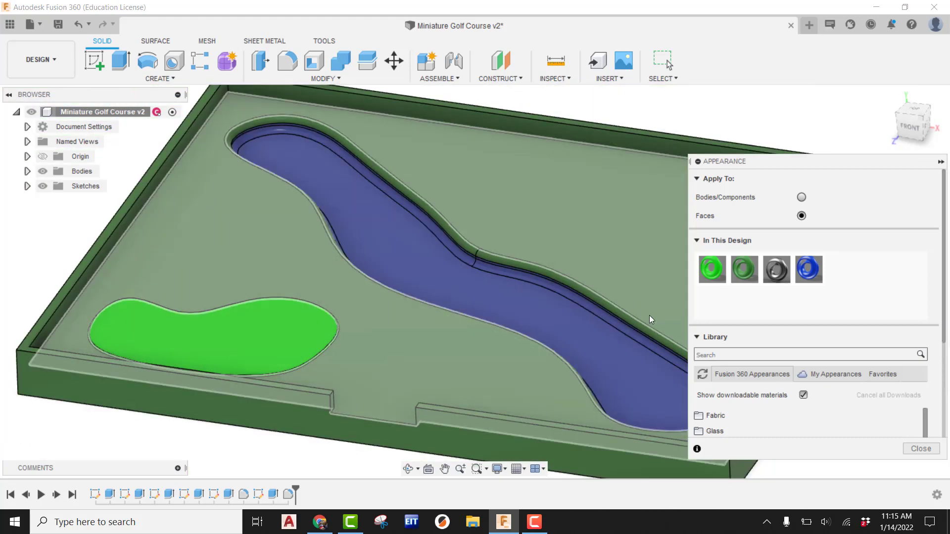
middle_drag(636, 305, 564, 313)
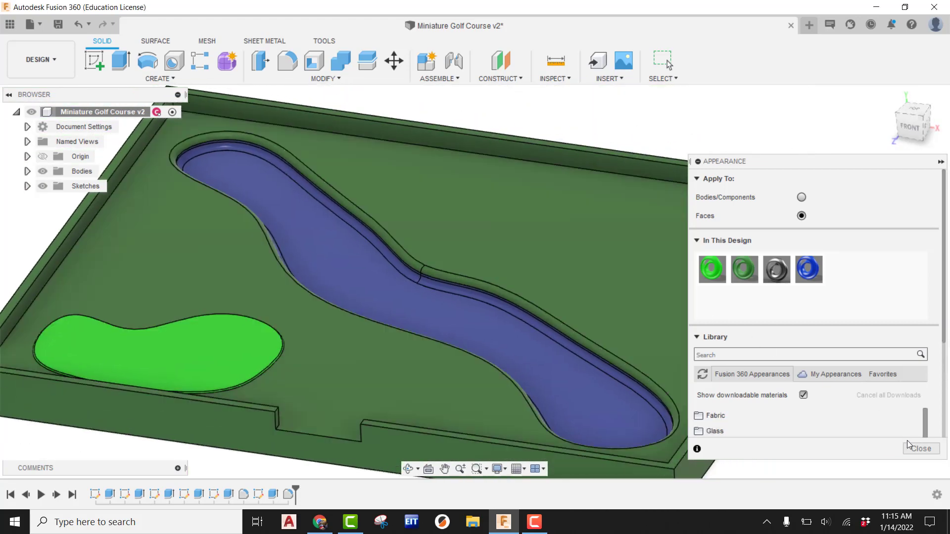
click(910, 444)
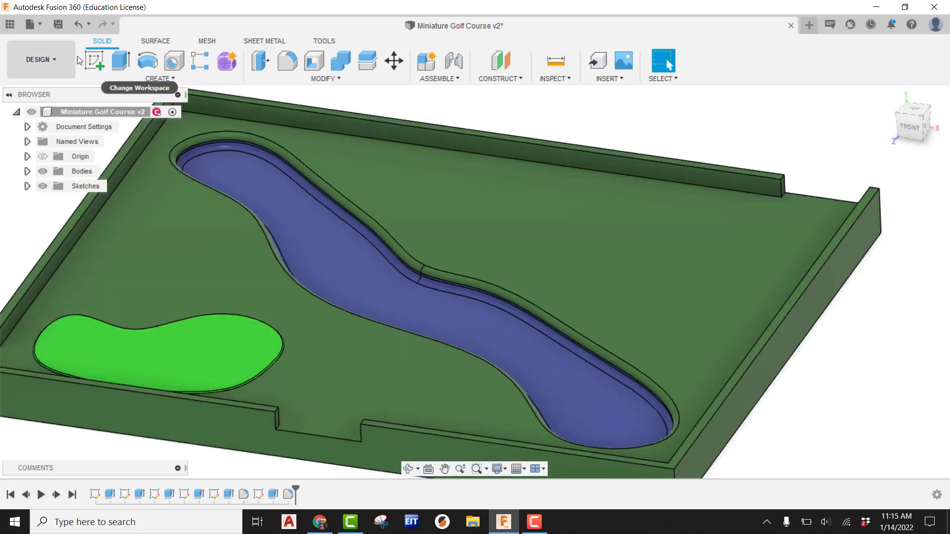
On the course floor, sketch a closed 10-point spline forming a curved bunker shape between the putting green and the water channel.
click(96, 63)
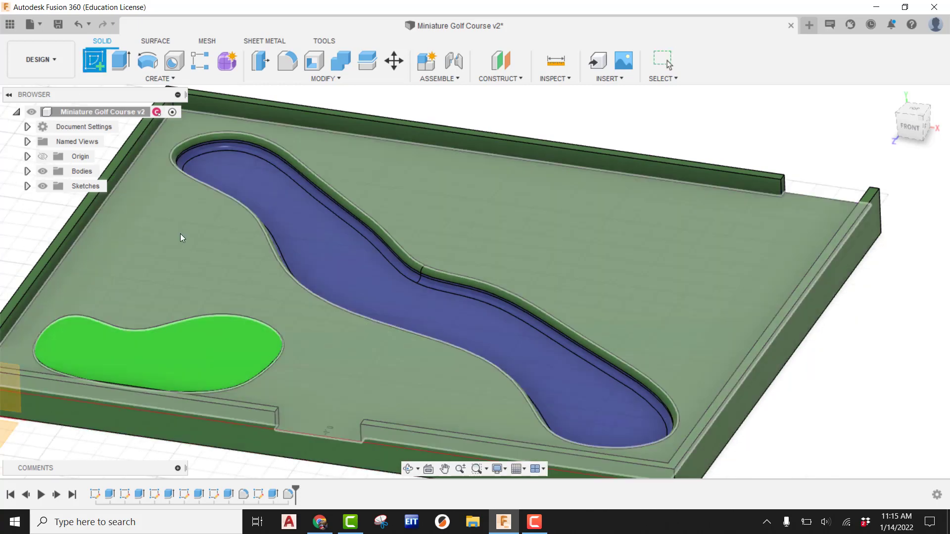
click(180, 234)
middle_drag(181, 233, 359, 201)
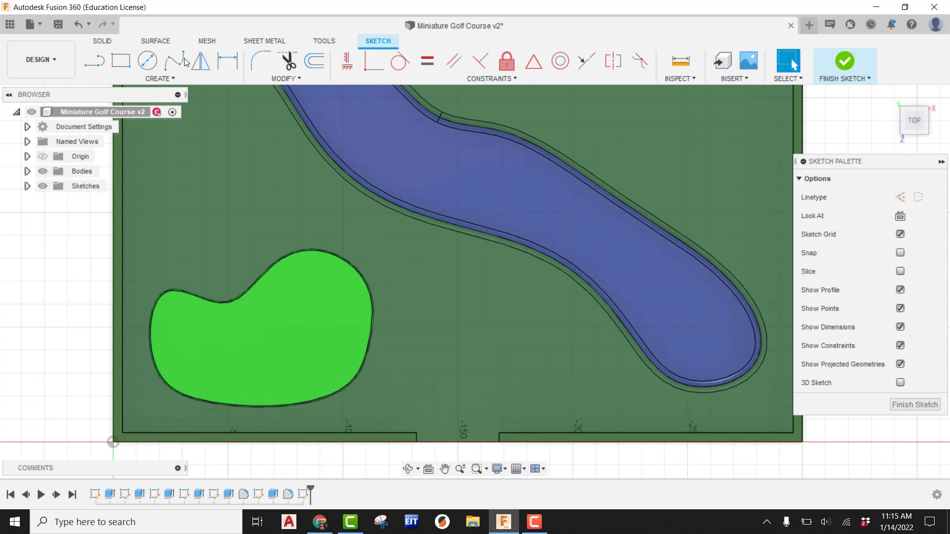
click(174, 60)
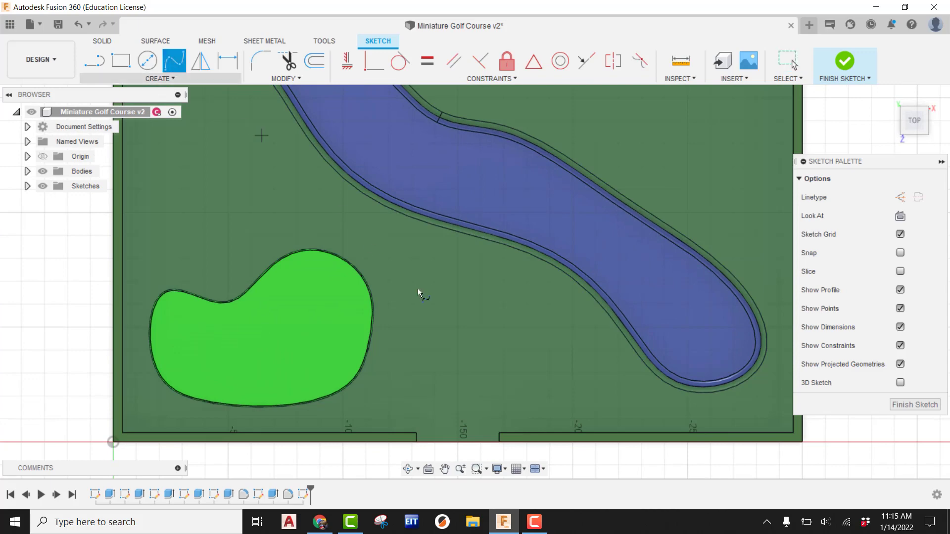
click(416, 278)
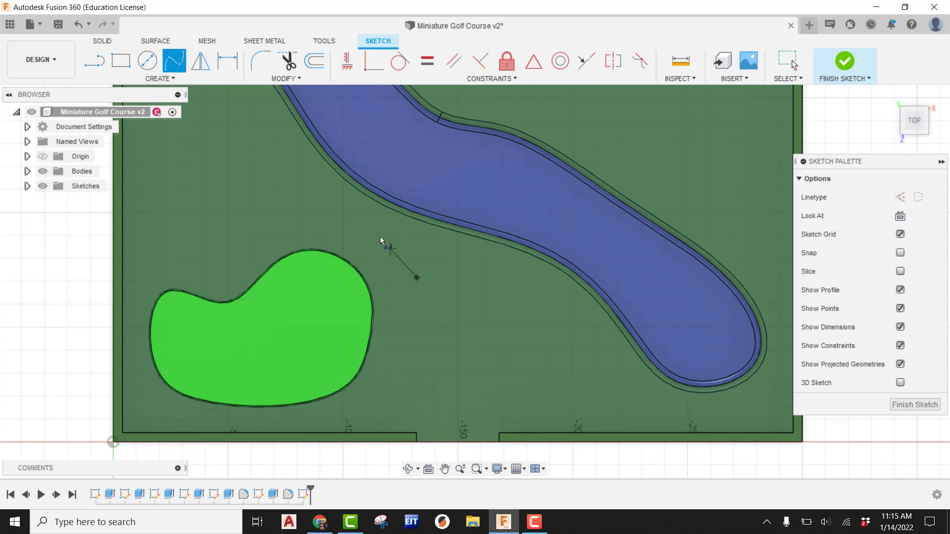
click(378, 225)
click(339, 206)
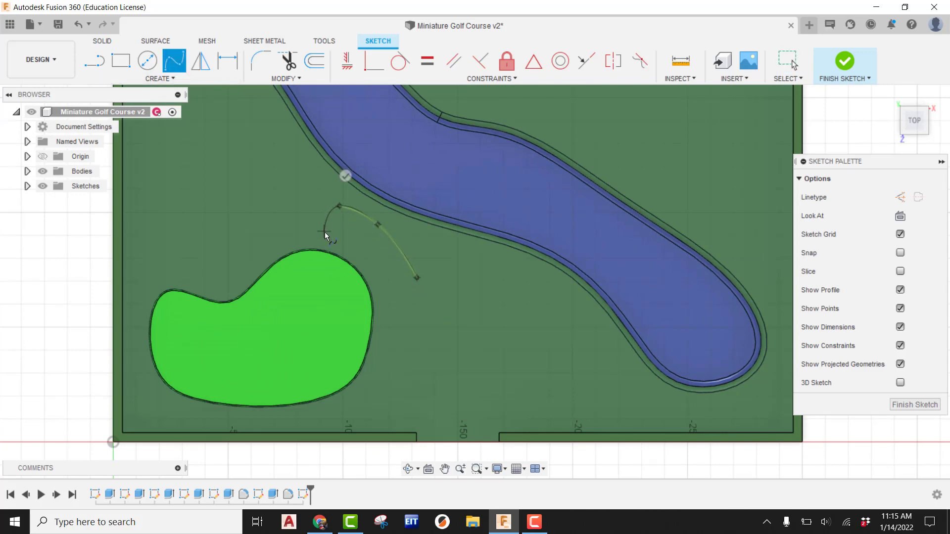
click(325, 233)
click(349, 250)
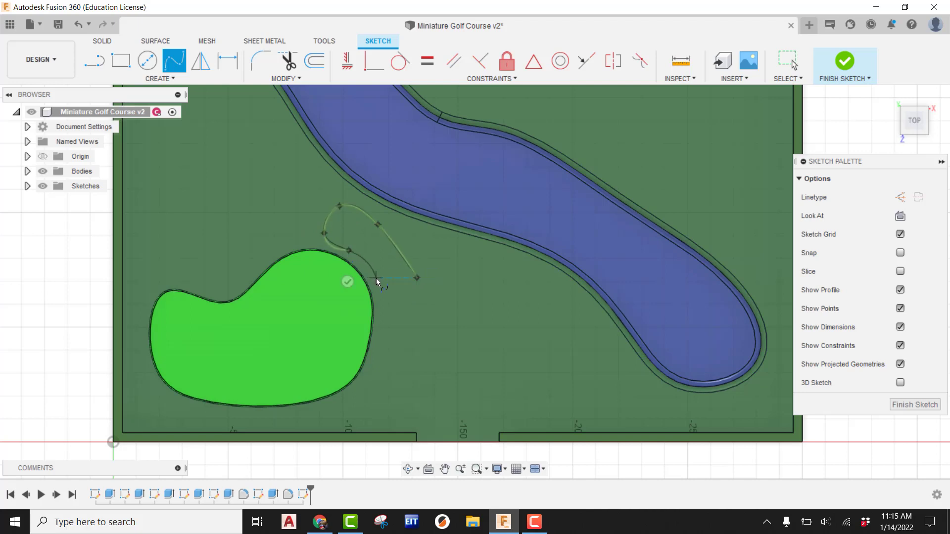
click(376, 279)
click(375, 361)
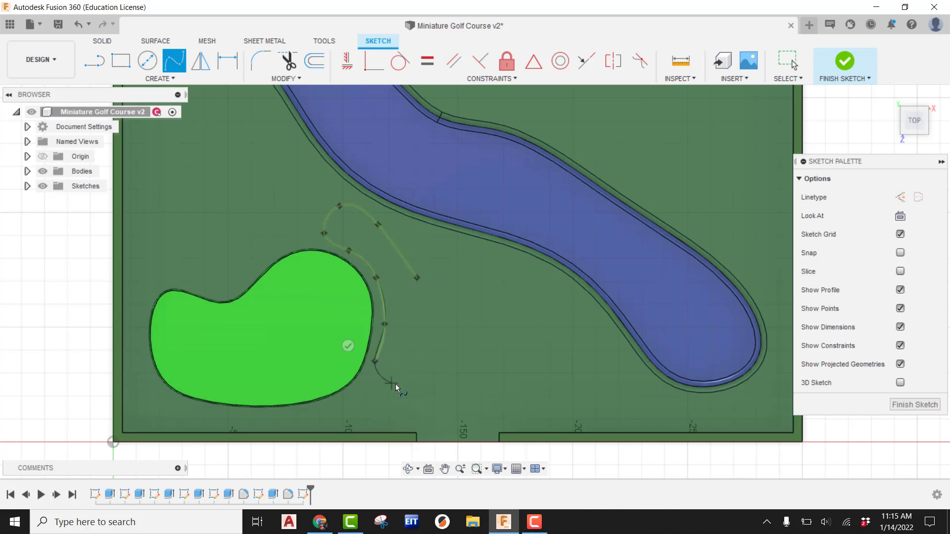
click(400, 381)
click(446, 316)
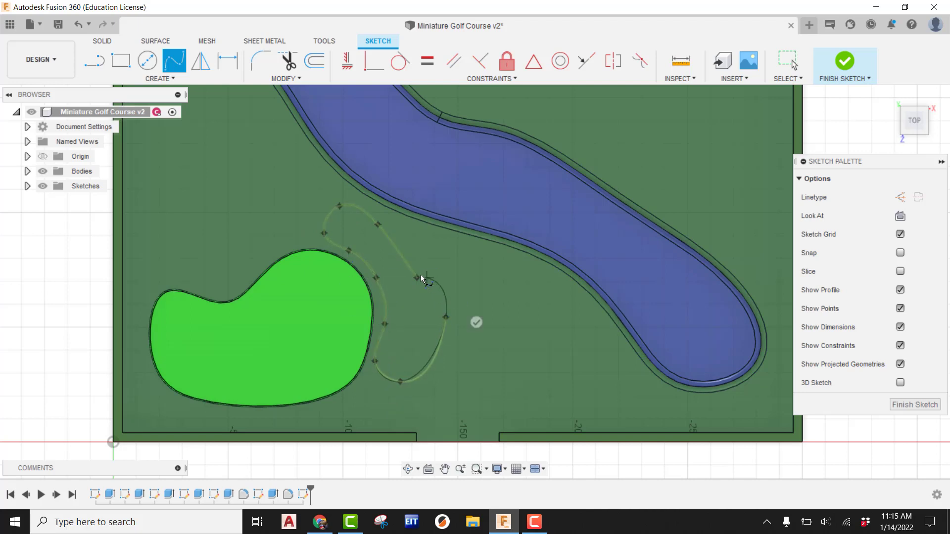
click(417, 277)
key(Escape)
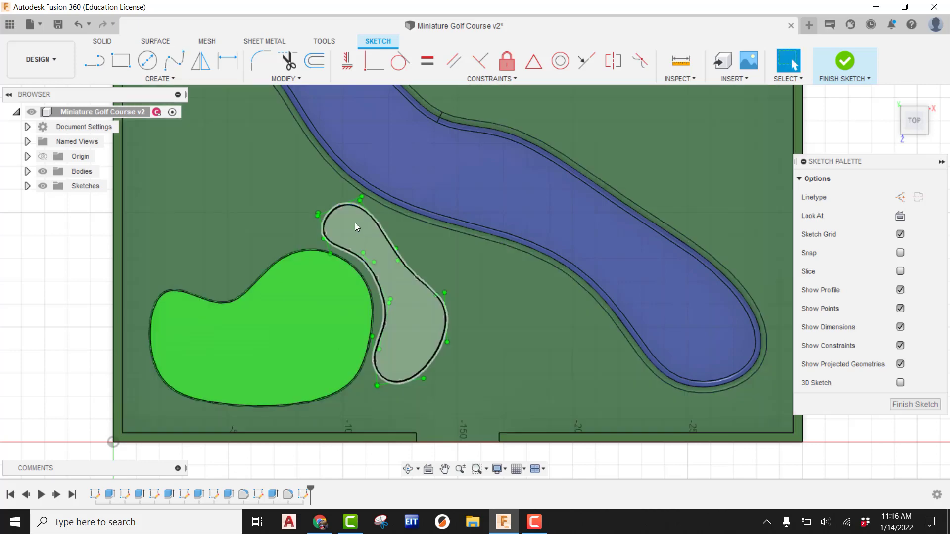
Move the fit point on the new spline's channel-facing side slightly outward, finish the sketch and return to the home view.
scroll(316, 221, up, 2)
click(377, 224)
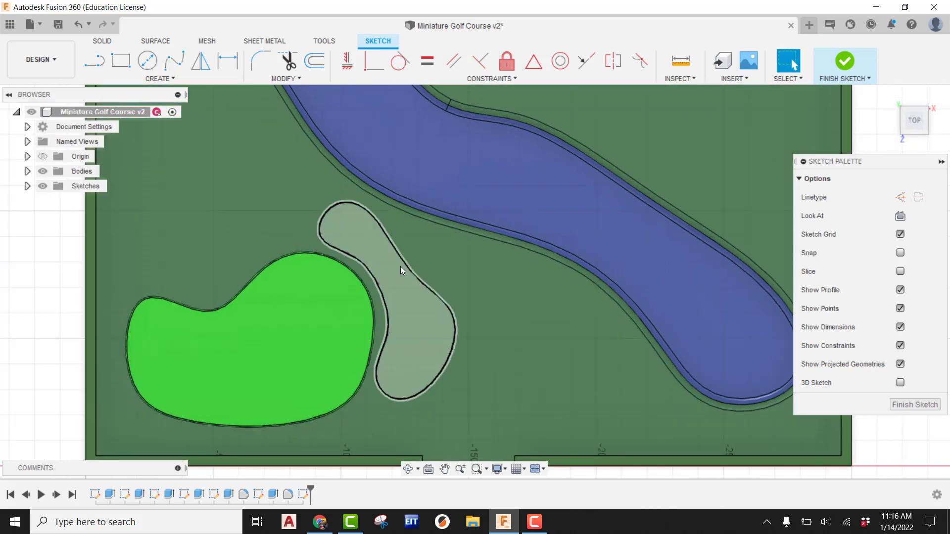
drag(424, 284, 428, 274)
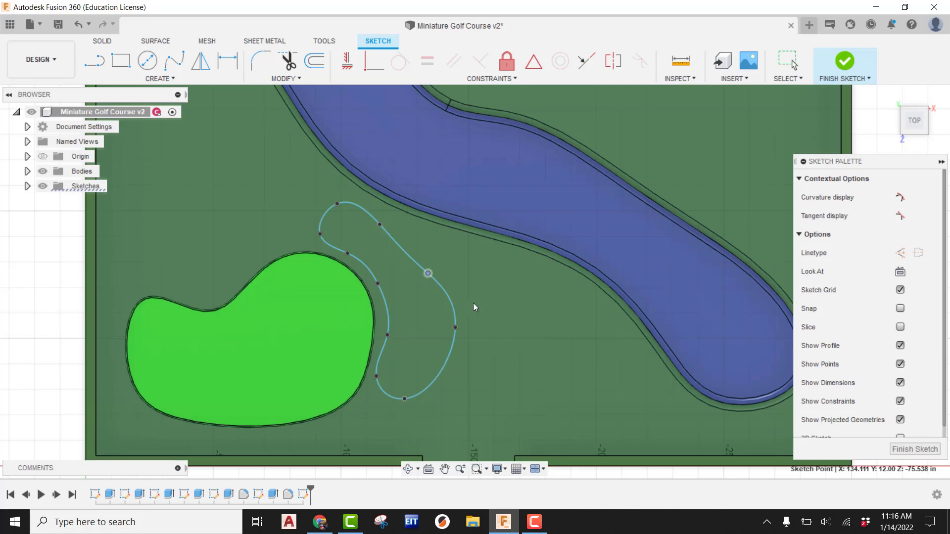
scroll(475, 304, down, 3)
click(844, 61)
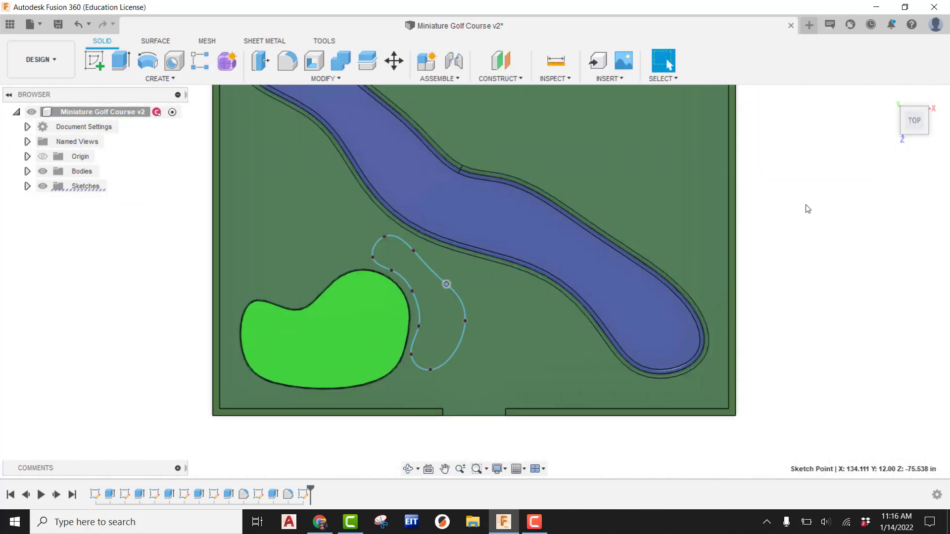
click(886, 96)
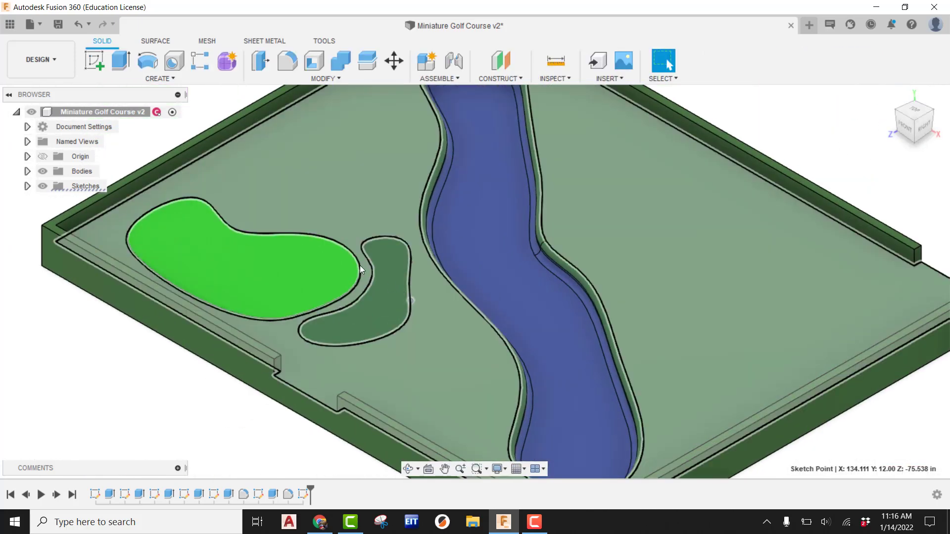
Extrude the curved bunker profile -2 in as a cut into the course floor.
click(121, 60)
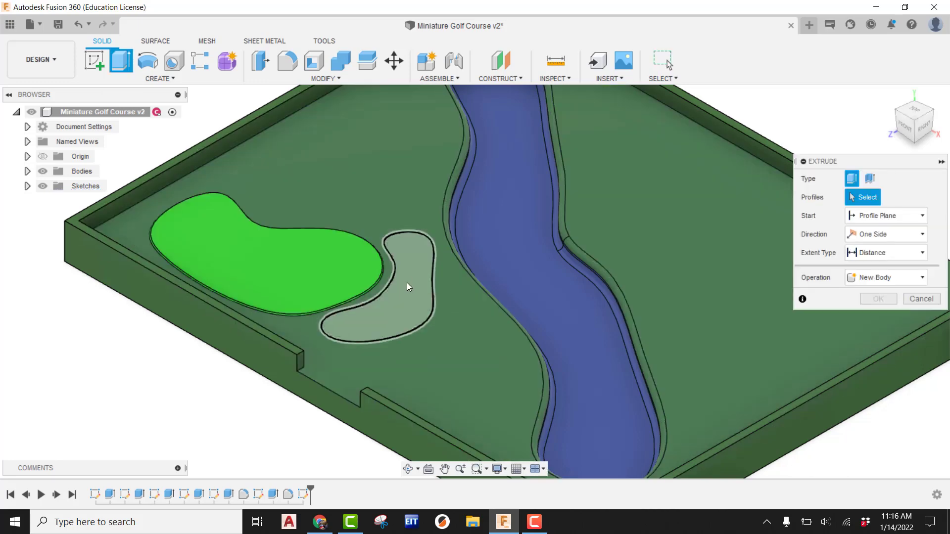
click(407, 283)
text(-5)
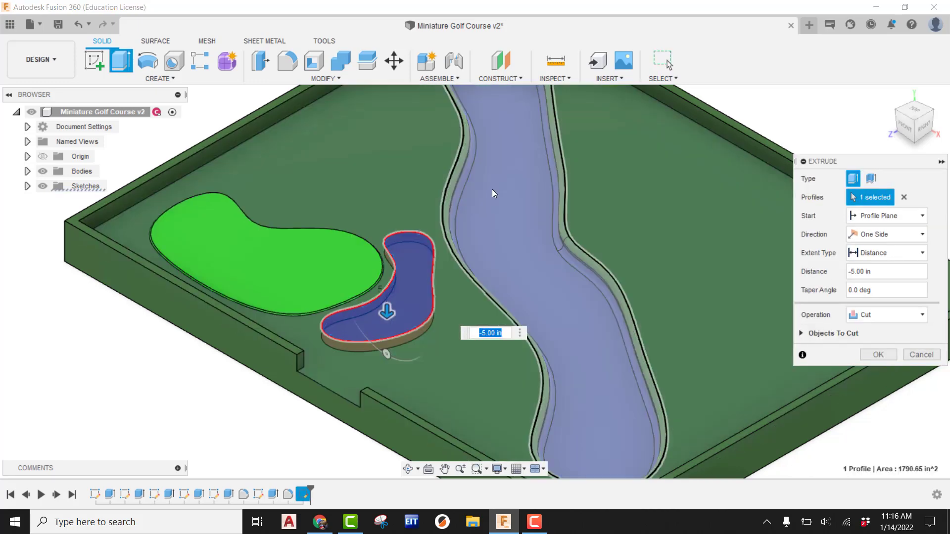
text(-2)
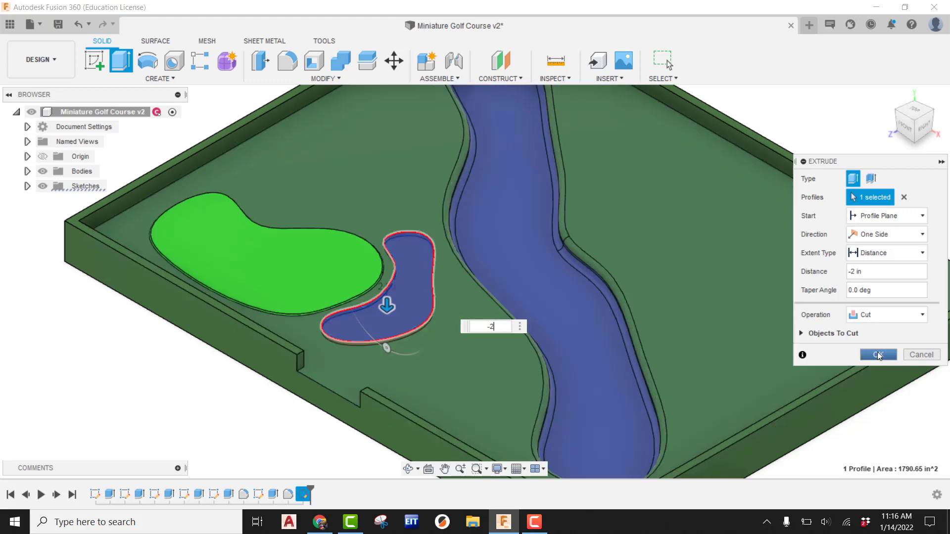
click(878, 354)
Fillet the bunker recess's upper and lower edge loops with a 0.8 in radius.
scroll(413, 259, up, 5)
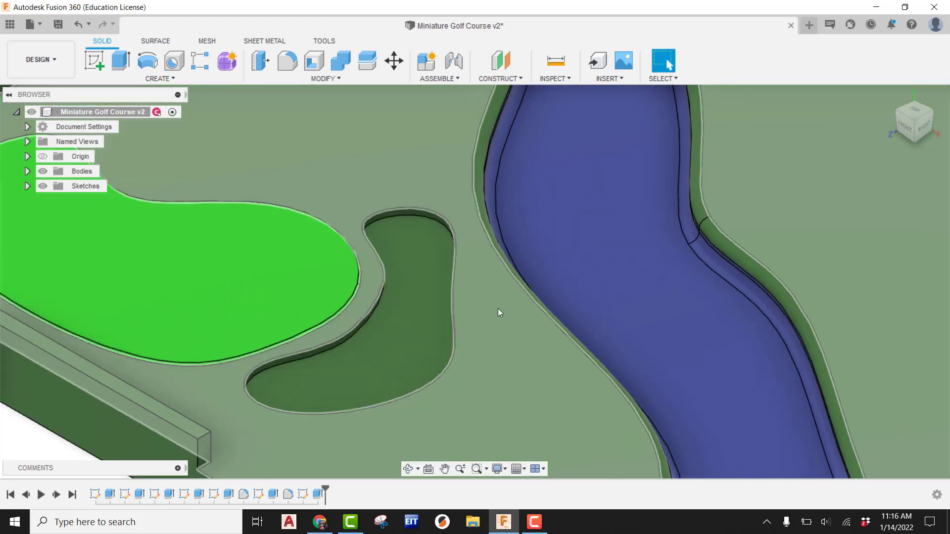
scroll(379, 215, up, 3)
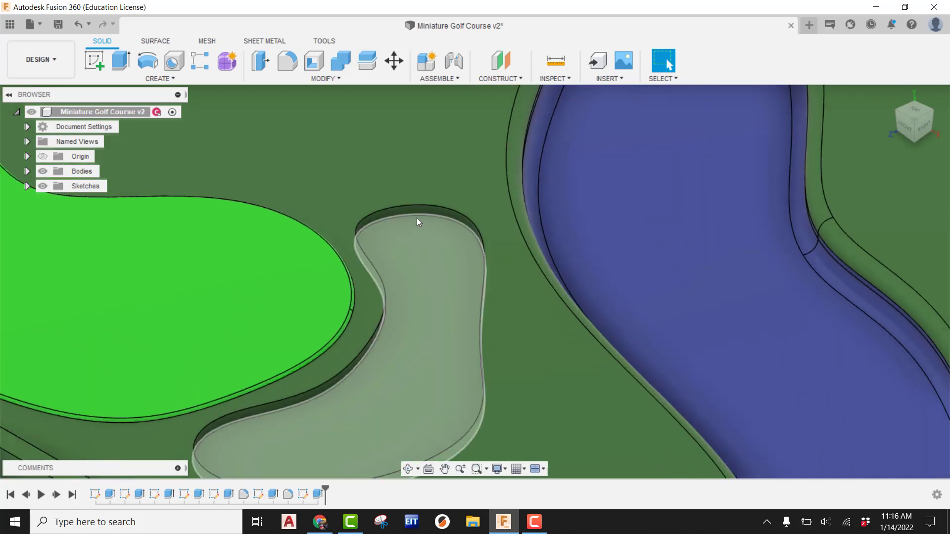
click(415, 216)
click(288, 61)
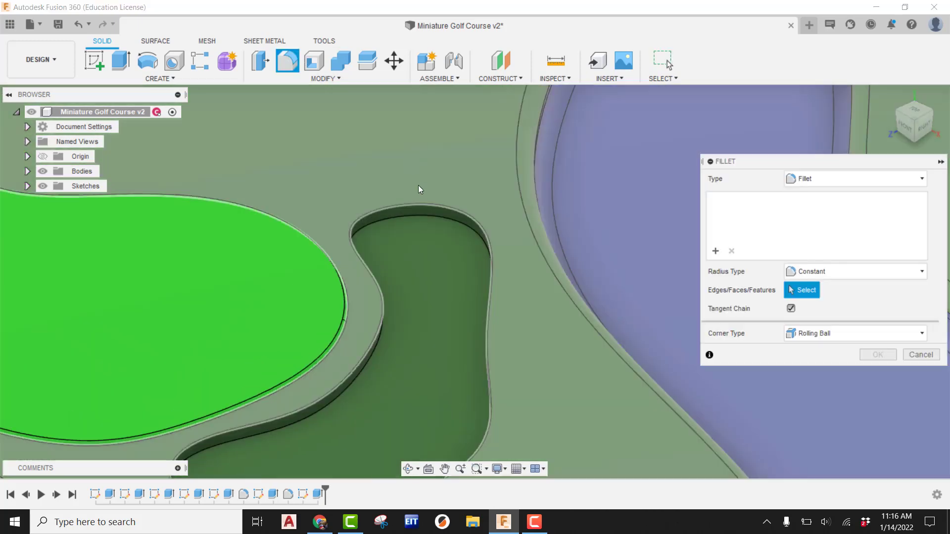
click(415, 203)
click(415, 215)
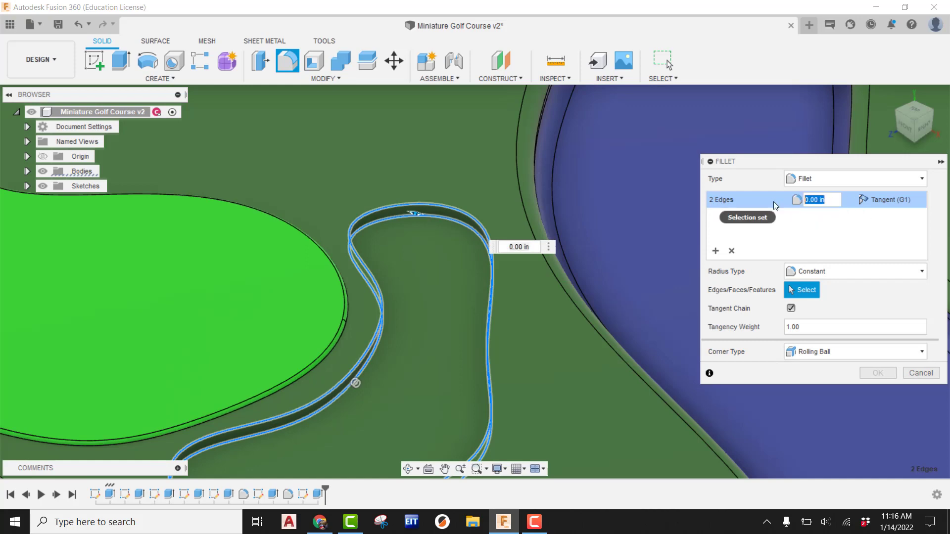
text(.8)
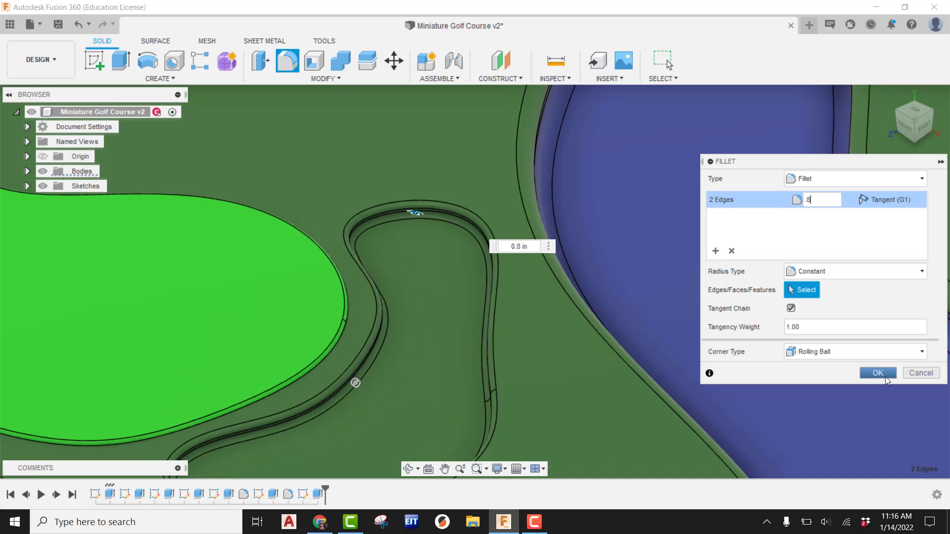
click(885, 375)
Open the appearance settings for the bunker floor and duplicate the dark green FAIRWAY appearance in the design.
scroll(467, 270, up, 5)
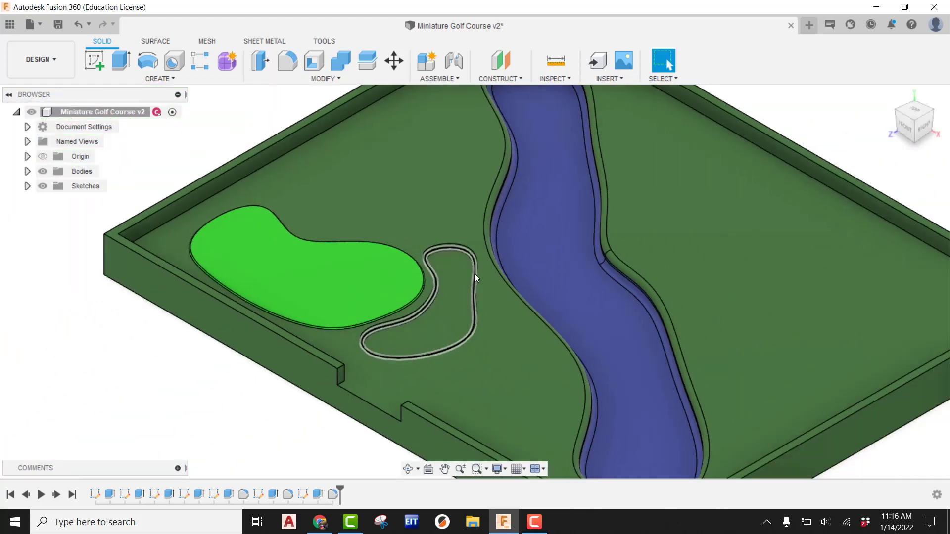
scroll(471, 279, down, 3)
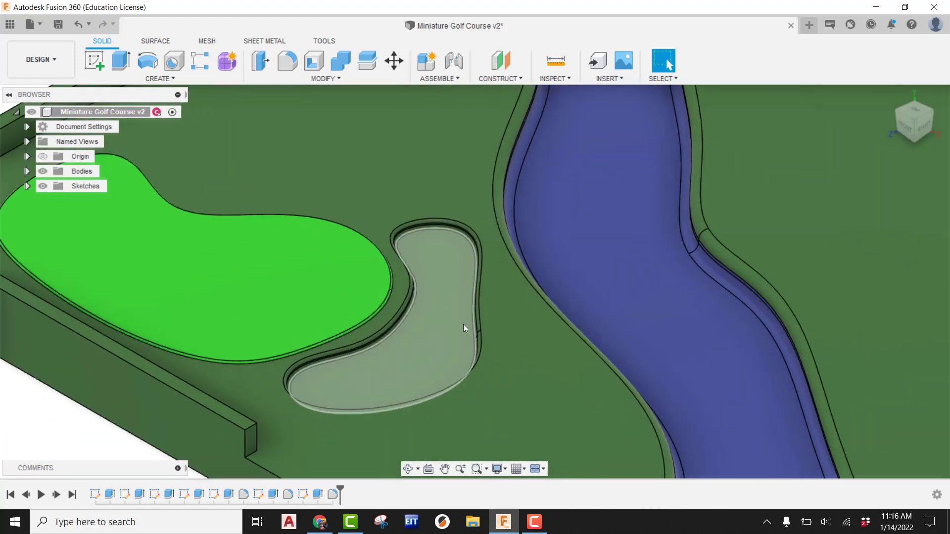
click(451, 267)
right_click(450, 267)
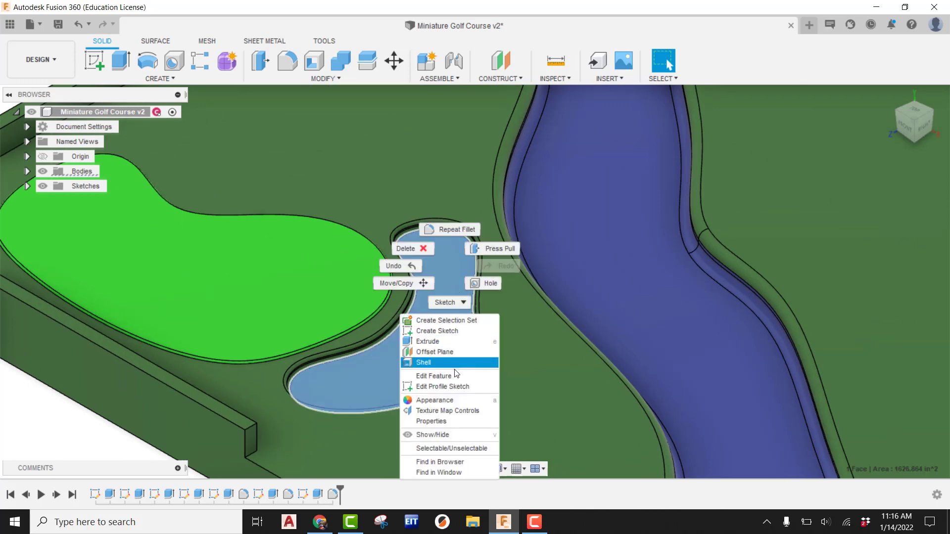
click(434, 400)
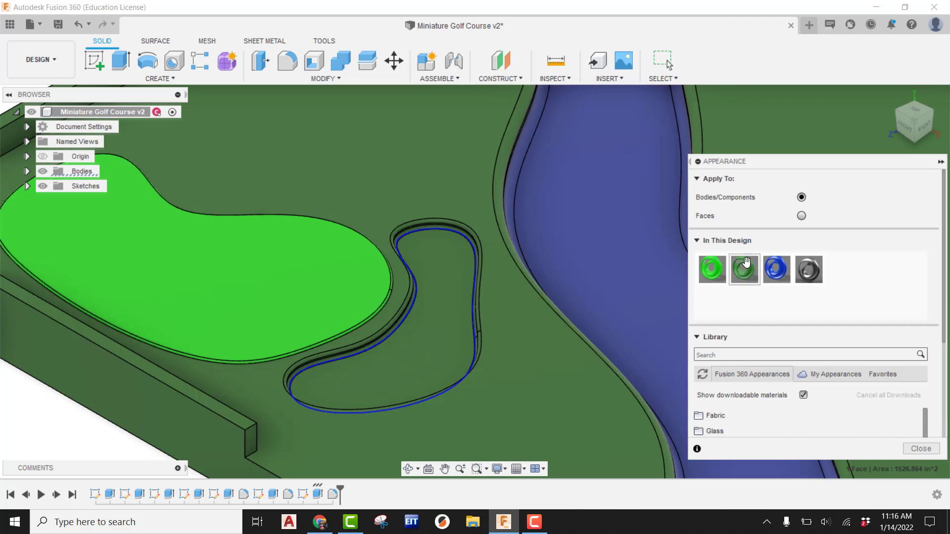
right_click(748, 277)
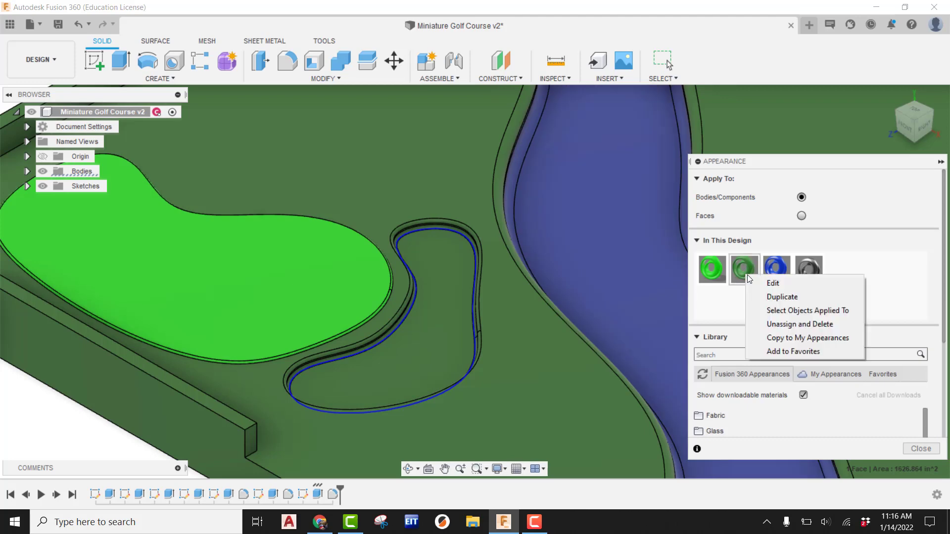
click(787, 296)
Rename the duplicated FAIRWAY appearance as SAND BUNKER and change its color to a golden sand yellow.
right_click(841, 267)
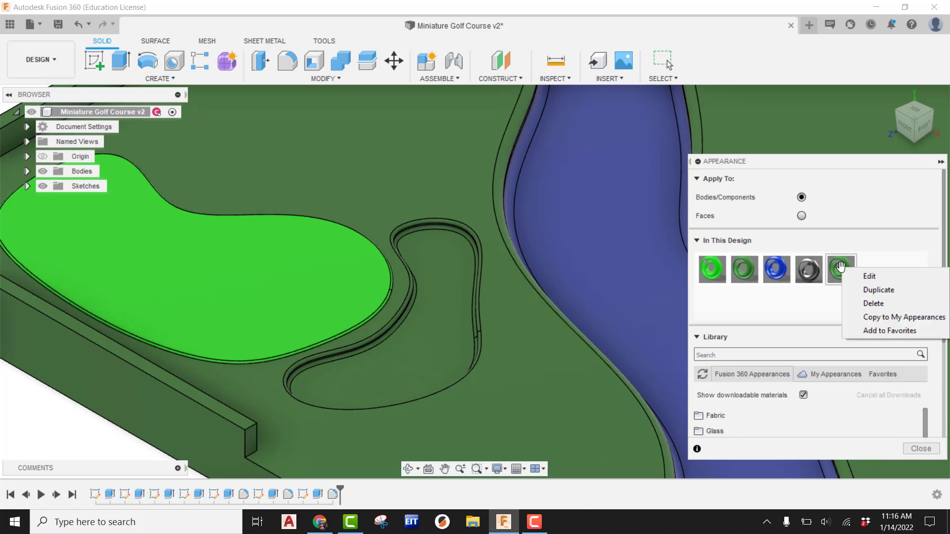
click(867, 278)
drag(600, 168, 518, 165)
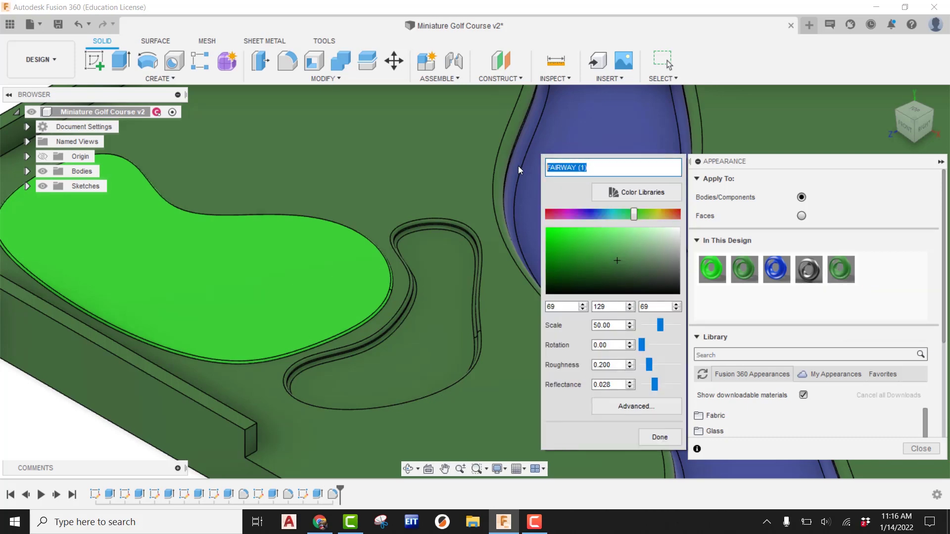
text(SAND BUNKER)
drag(634, 214, 659, 219)
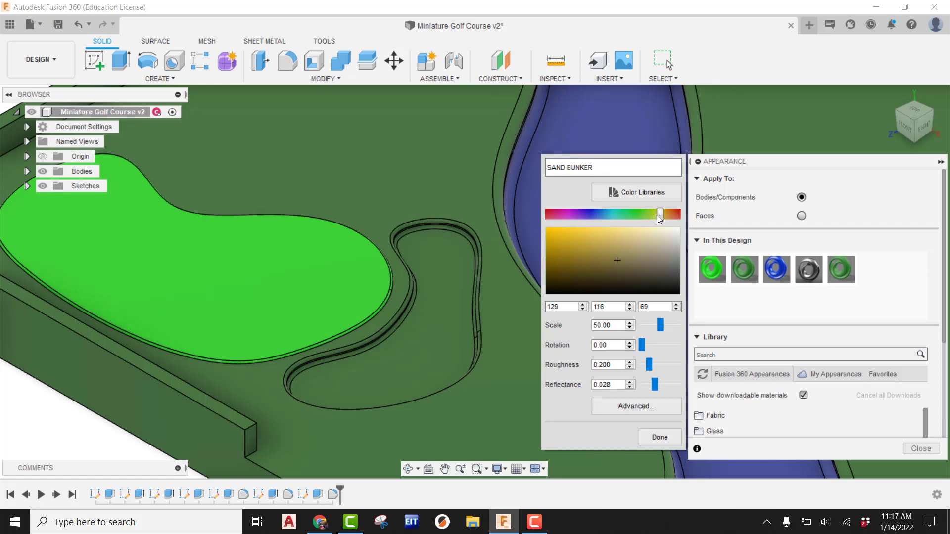
click(575, 247)
click(659, 437)
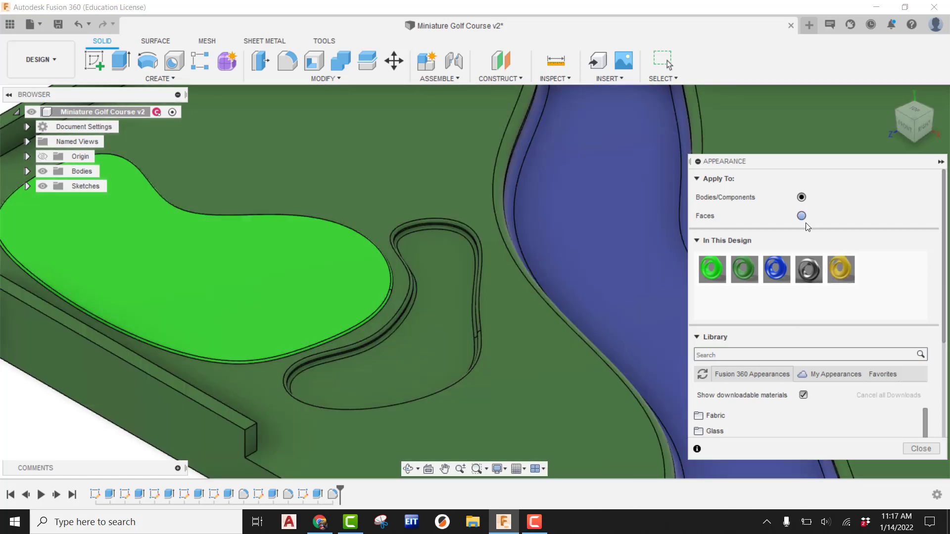
Apply the SAND BUNKER appearance by face to the bunker's floor, lower rounded edge and narrow wall strip, then close the appearance settings.
click(802, 216)
drag(841, 269, 452, 244)
scroll(424, 221, up, 10)
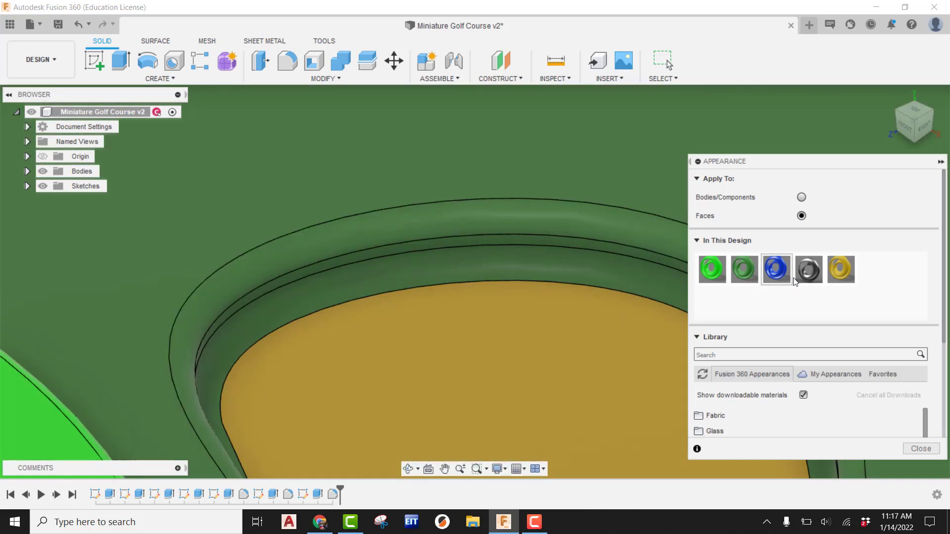
drag(841, 269, 677, 248)
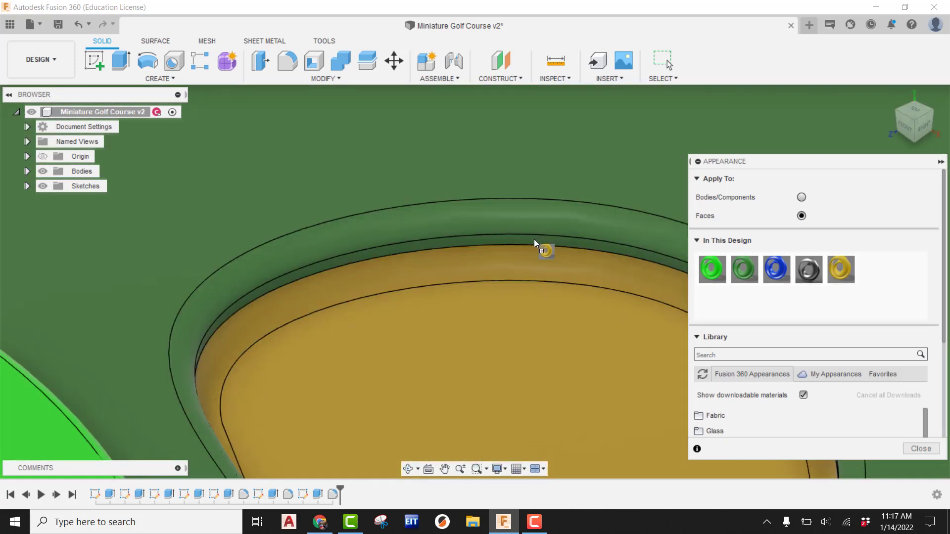
drag(534, 239, 533, 239)
scroll(402, 232, down, 10)
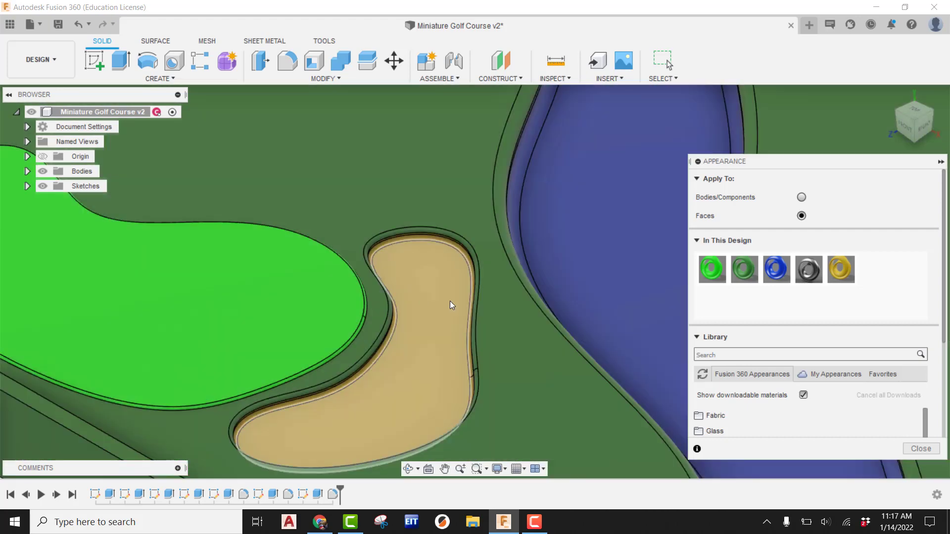
scroll(450, 301, down, 5)
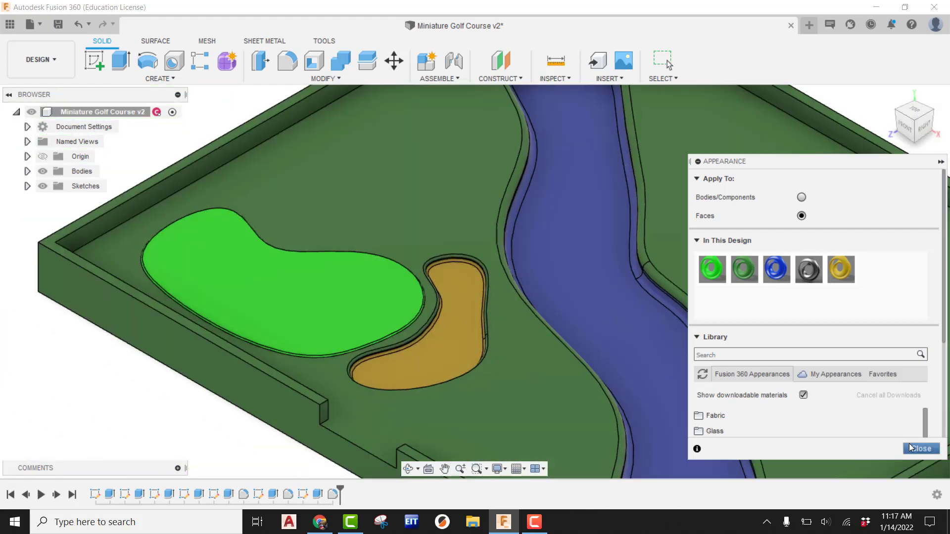
click(909, 444)
scroll(900, 187, down, 4)
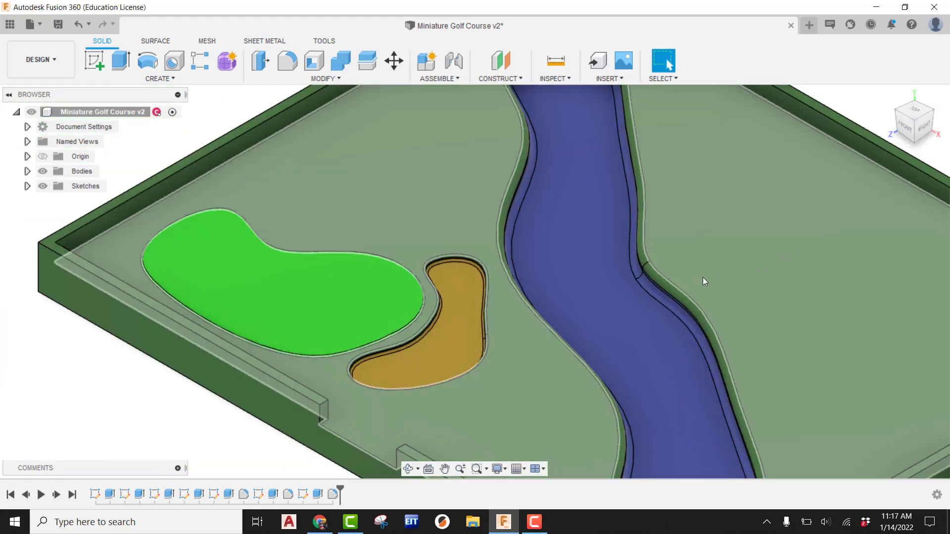
middle_drag(527, 270, 710, 291)
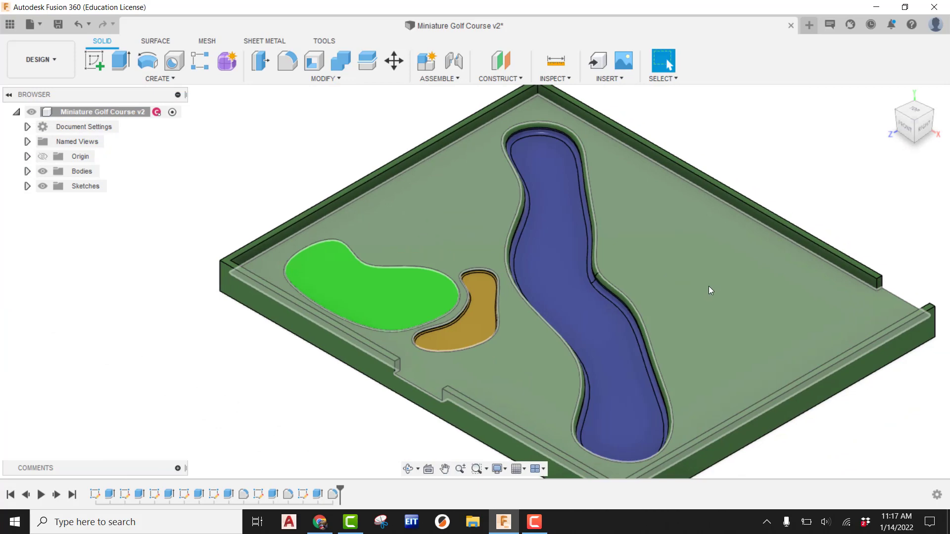